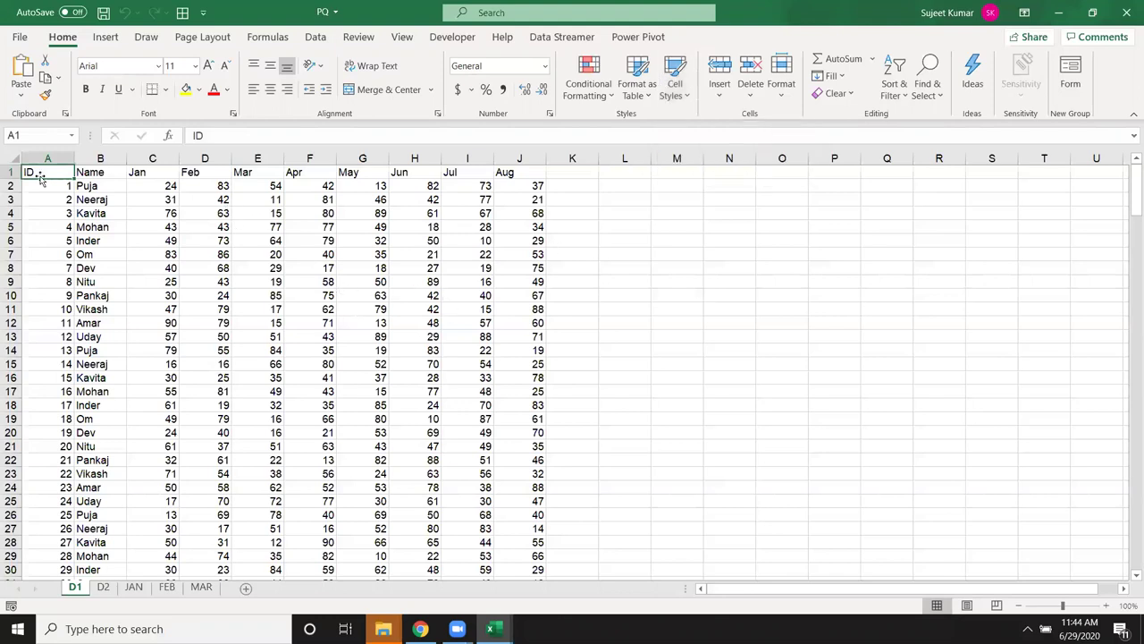
Create a PivotTable on a new Sheet1 summing Aug by Name (total 11616), then return to D1.
{"action": "left_click", "coordinate": [105, 39]}
{"action": "left_click", "coordinate": [27, 76]}
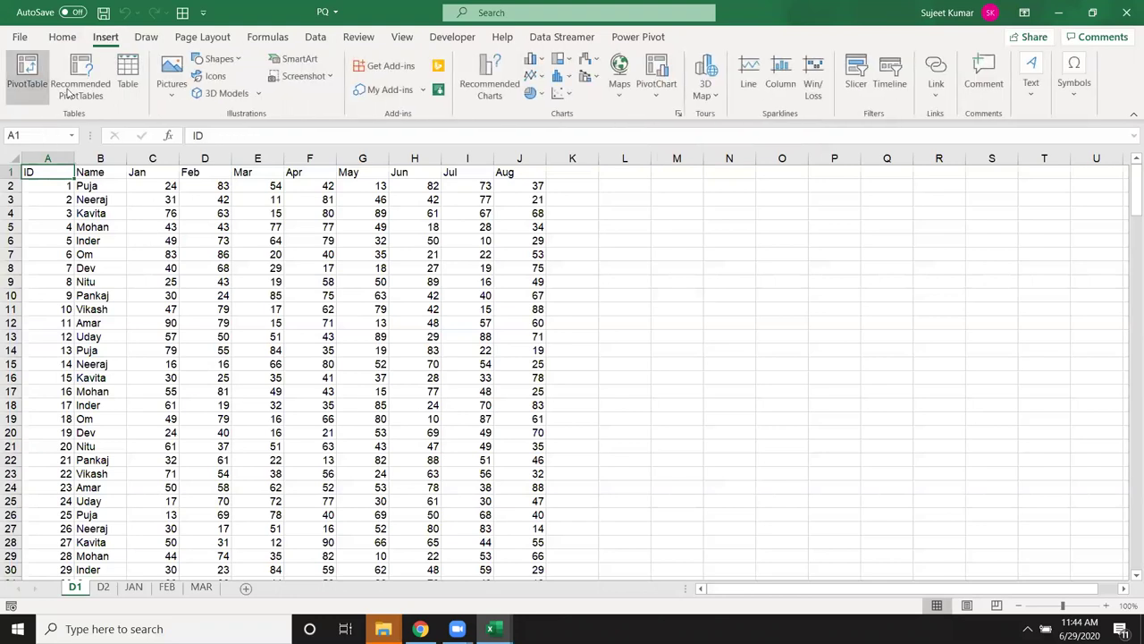
{"action": "left_click", "coordinate": [769, 459]}
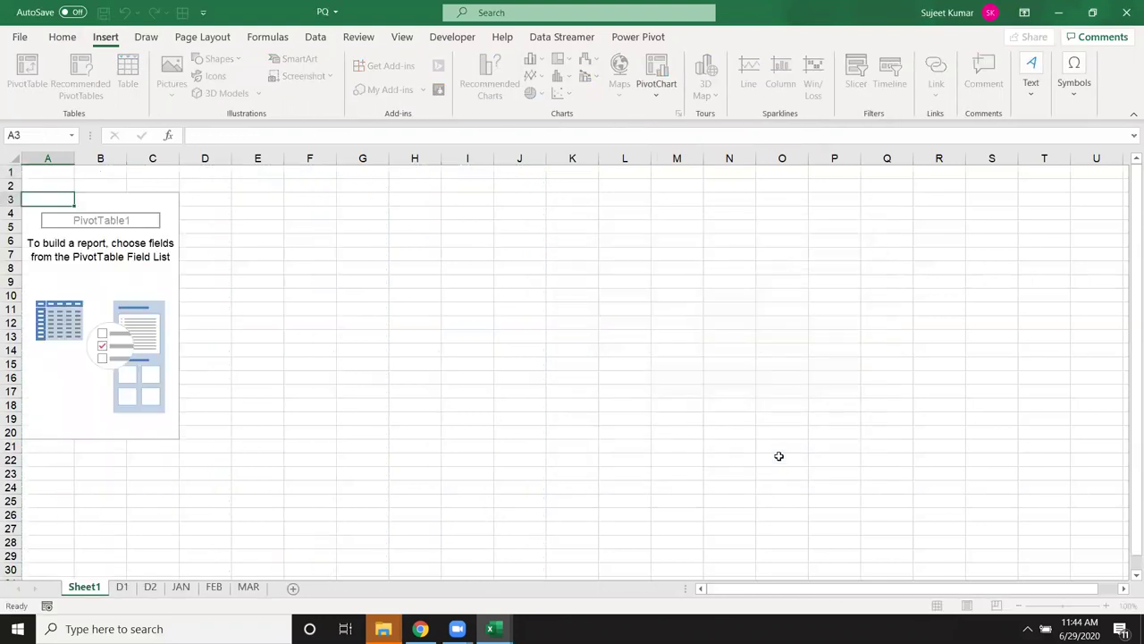
{"action": "left_click_drag", "start_coordinate": [932, 264], "coordinate": [960, 540]}
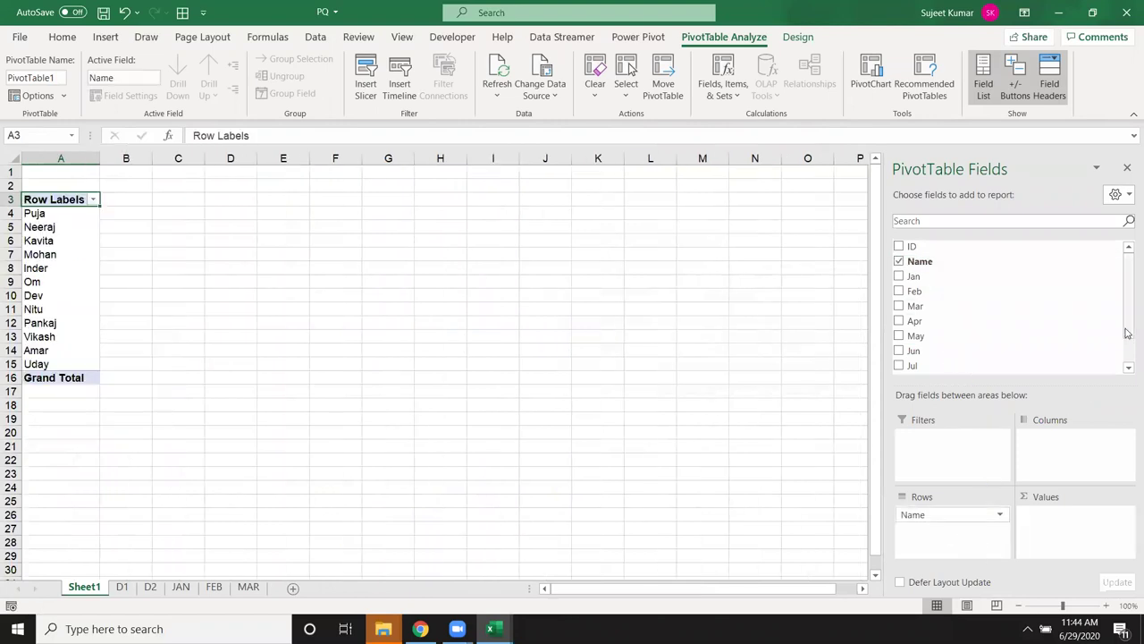
{"action": "scroll", "coordinate": [1128, 353], "scroll_direction": "down", "scroll_amount": 1}
{"action": "left_click_drag", "start_coordinate": [926, 345], "coordinate": [1035, 514]}
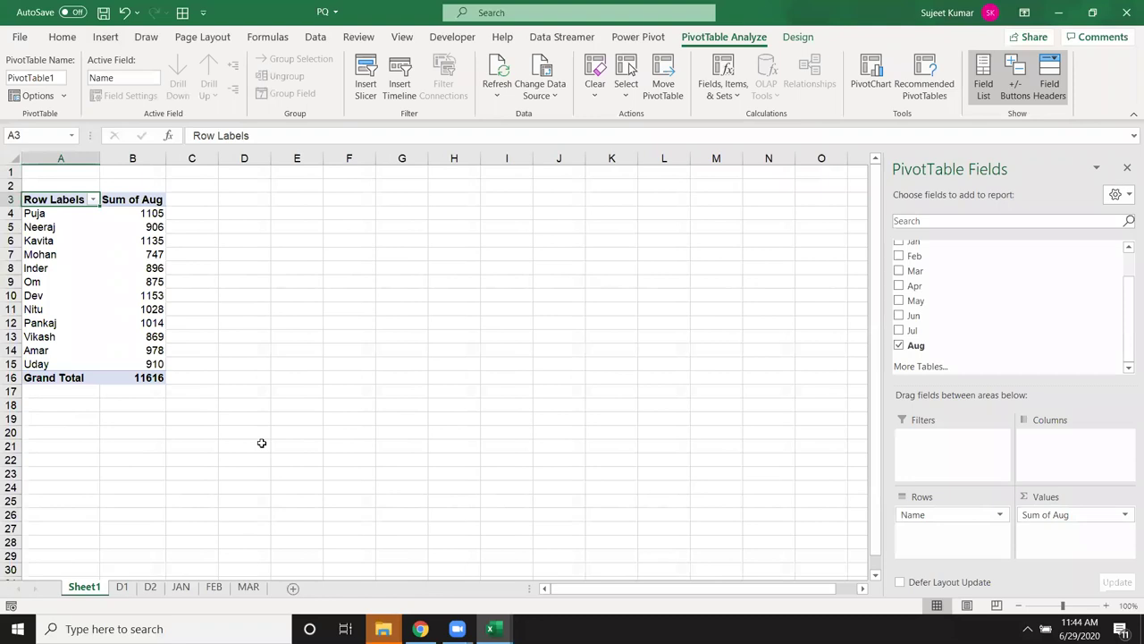
{"action": "left_click", "coordinate": [122, 586]}
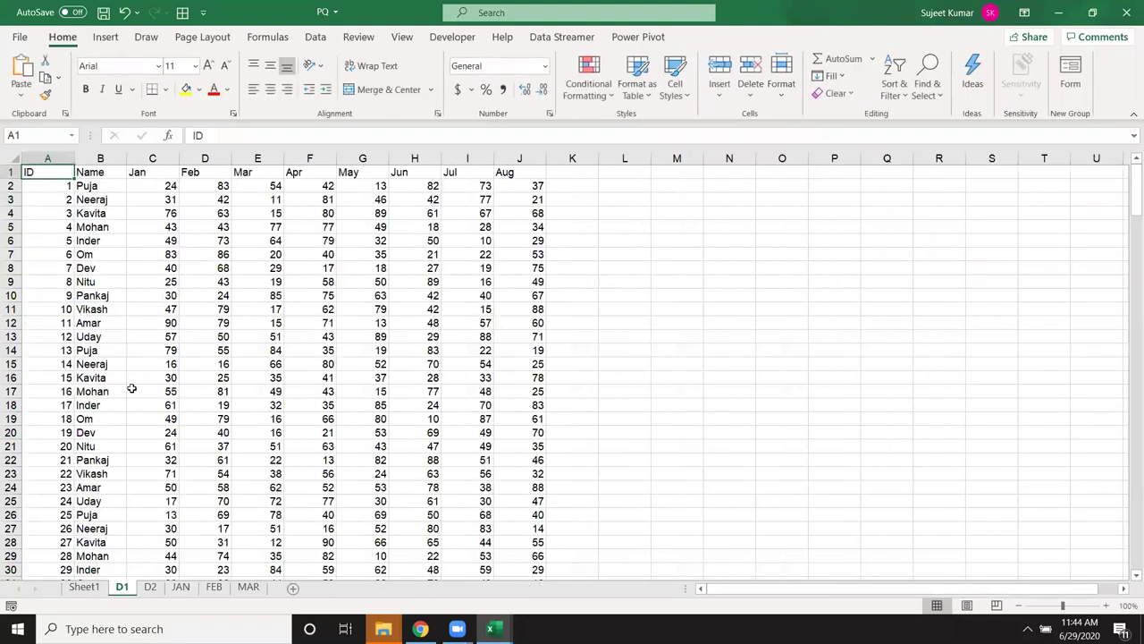
Change the Aug value in cell J17 on D1 to 750.
{"action": "left_click_drag", "start_coordinate": [134, 390], "coordinate": [247, 431]}
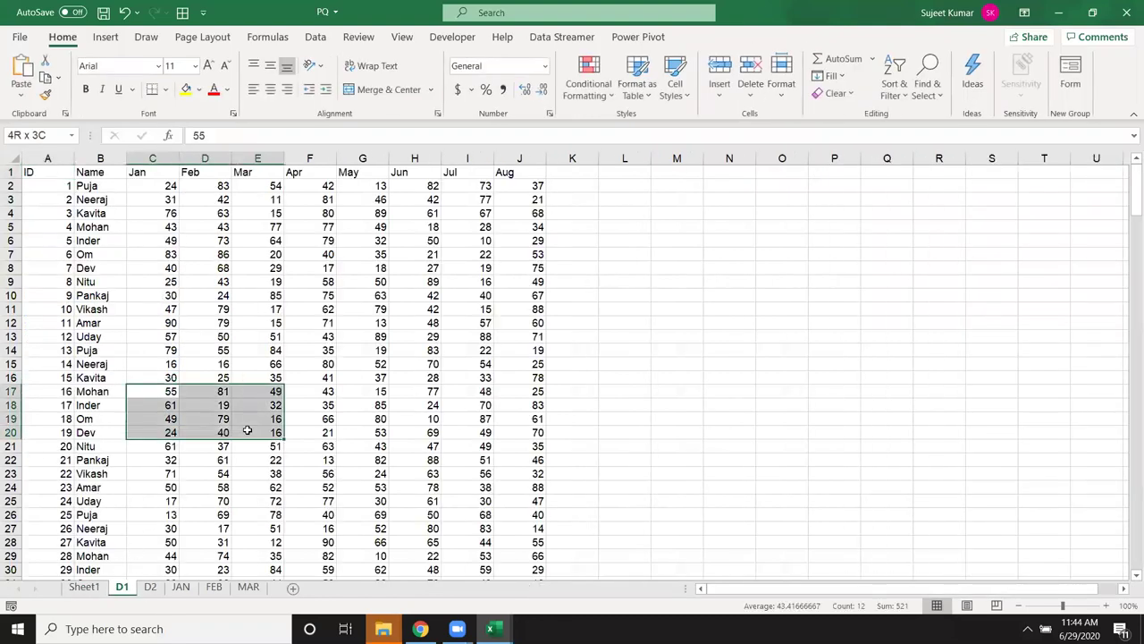
{"action": "left_click", "coordinate": [527, 393]}
{"action": "type", "text": "750"}
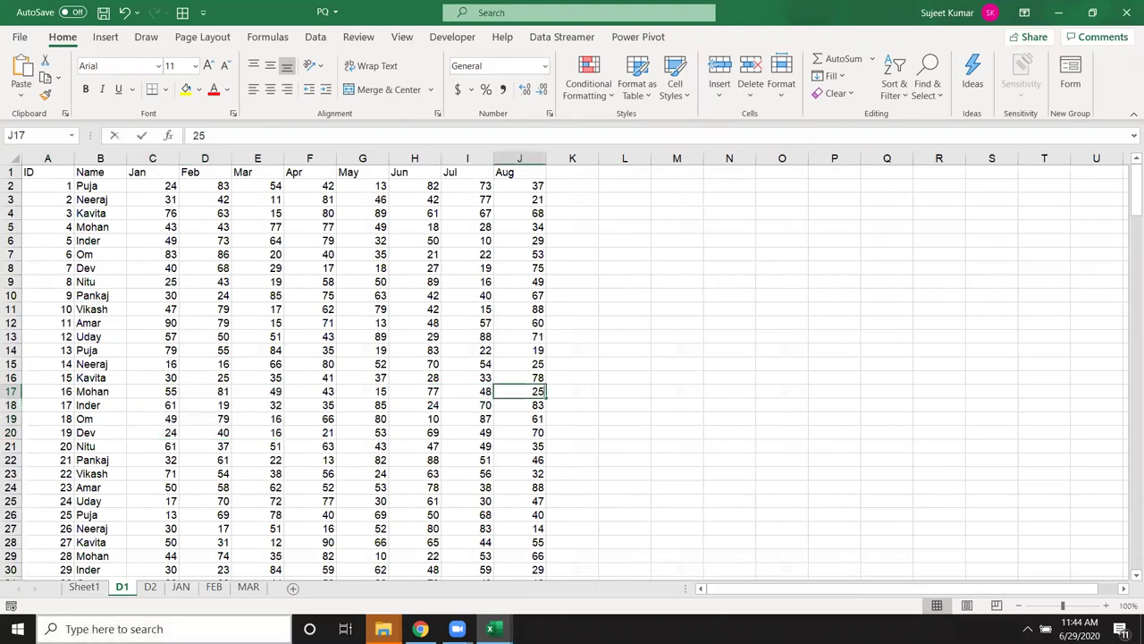
{"action": "left_click", "coordinate": [259, 429]}
Refresh the Sheet1 PivotTable so the Aug Grand Total updates to 12341.
{"action": "left_click", "coordinate": [98, 587]}
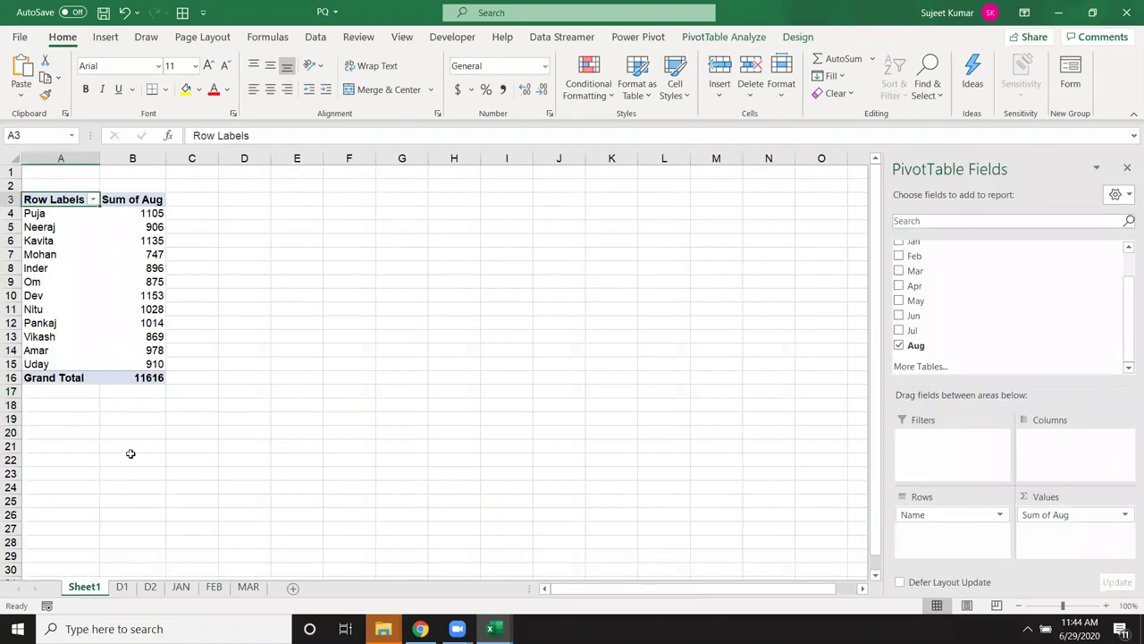
{"action": "right_click", "coordinate": [97, 268]}
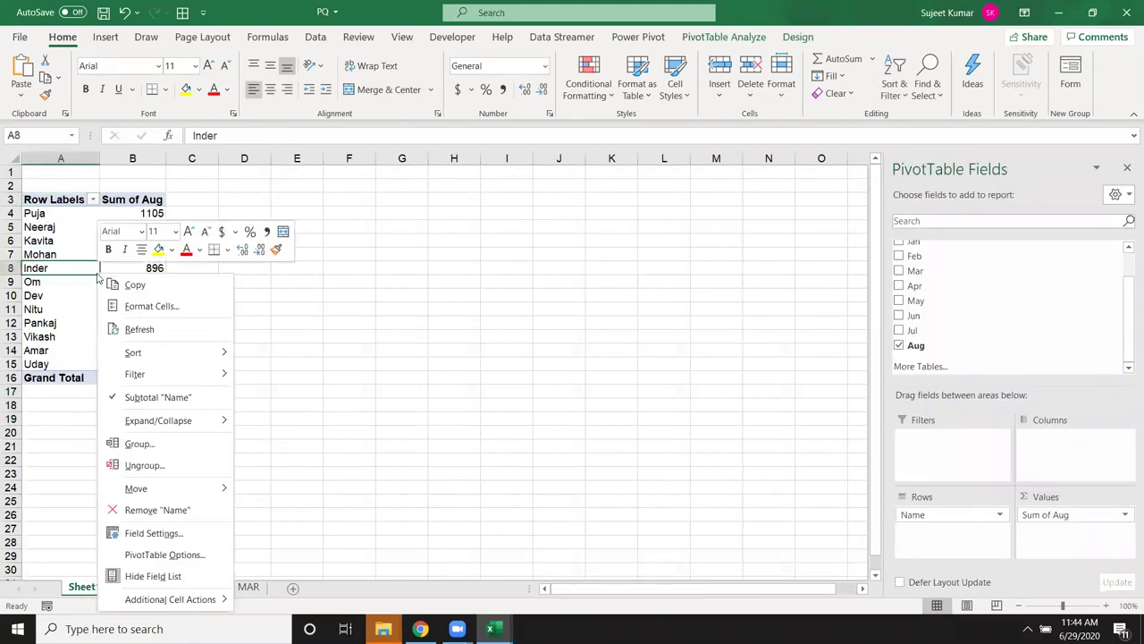
{"action": "left_click", "coordinate": [139, 335]}
{"action": "left_click", "coordinate": [139, 380]}
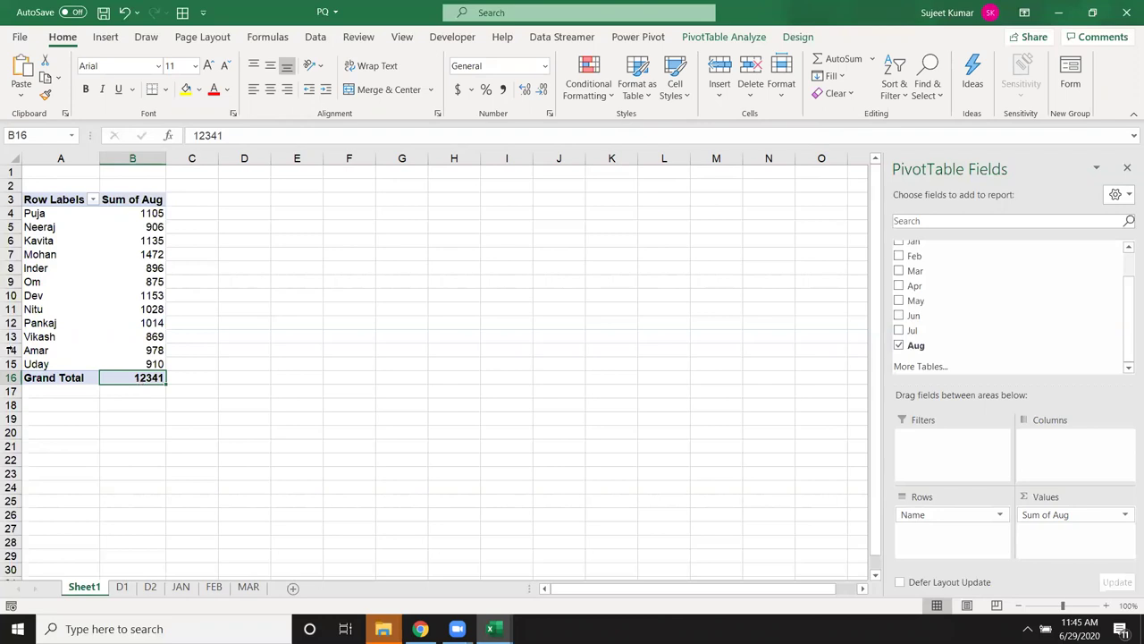
In D1's first empty row 235, enter ID 234 and the new person's name.
{"action": "left_click", "coordinate": [125, 587]}
{"action": "left_click", "coordinate": [77, 500]}
{"action": "key", "text": "ctrl+Down"}
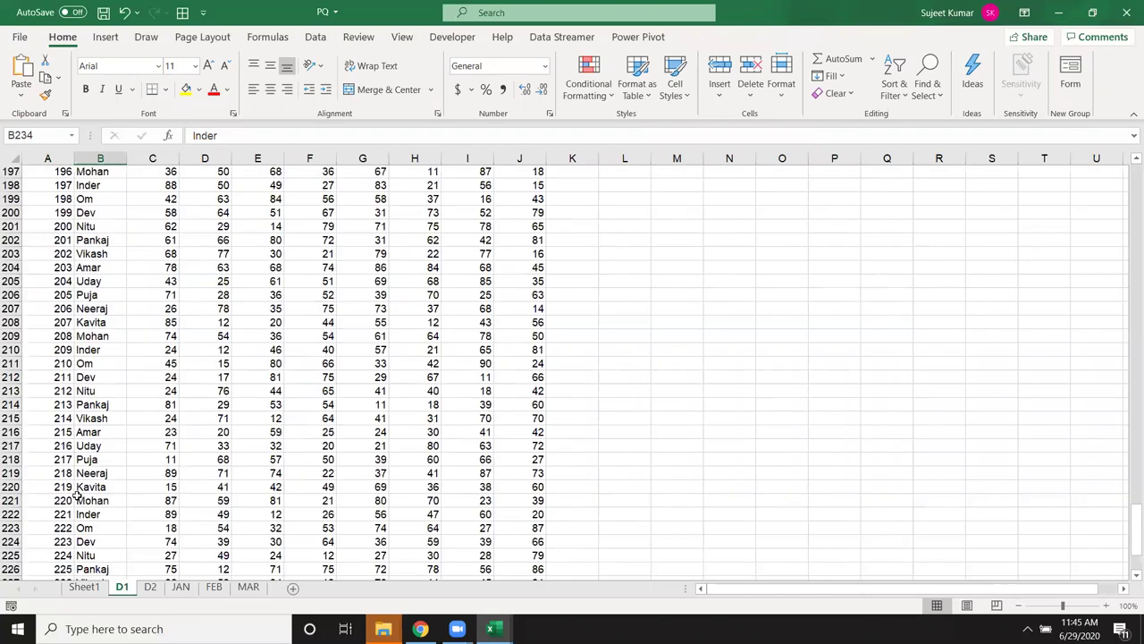
{"action": "key", "text": "Down"}
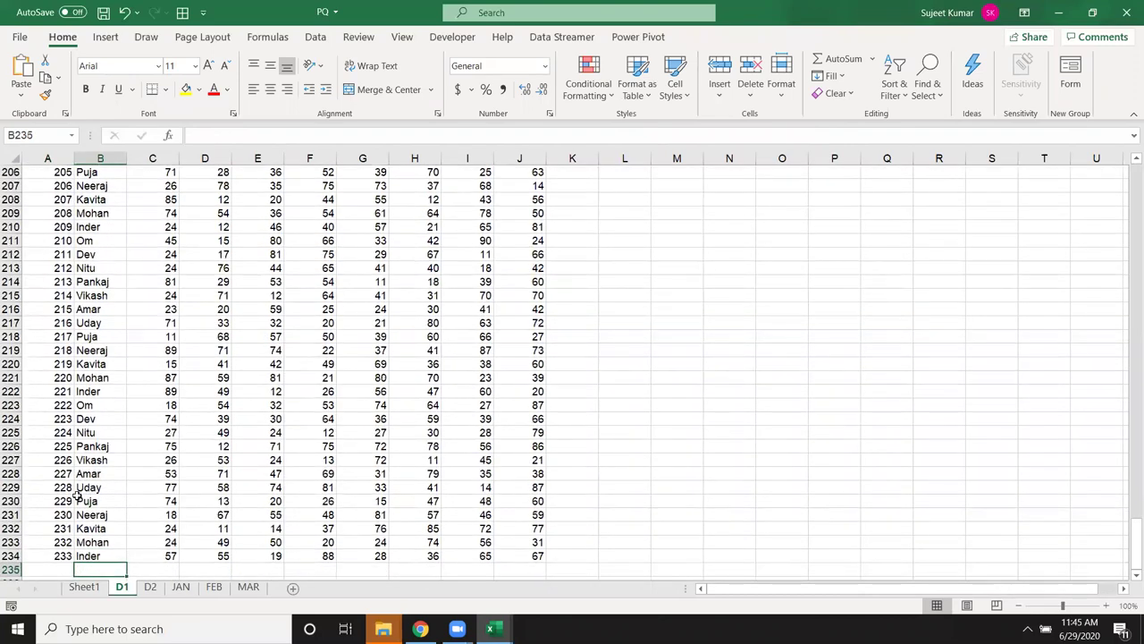
{"action": "key", "text": "Left"}
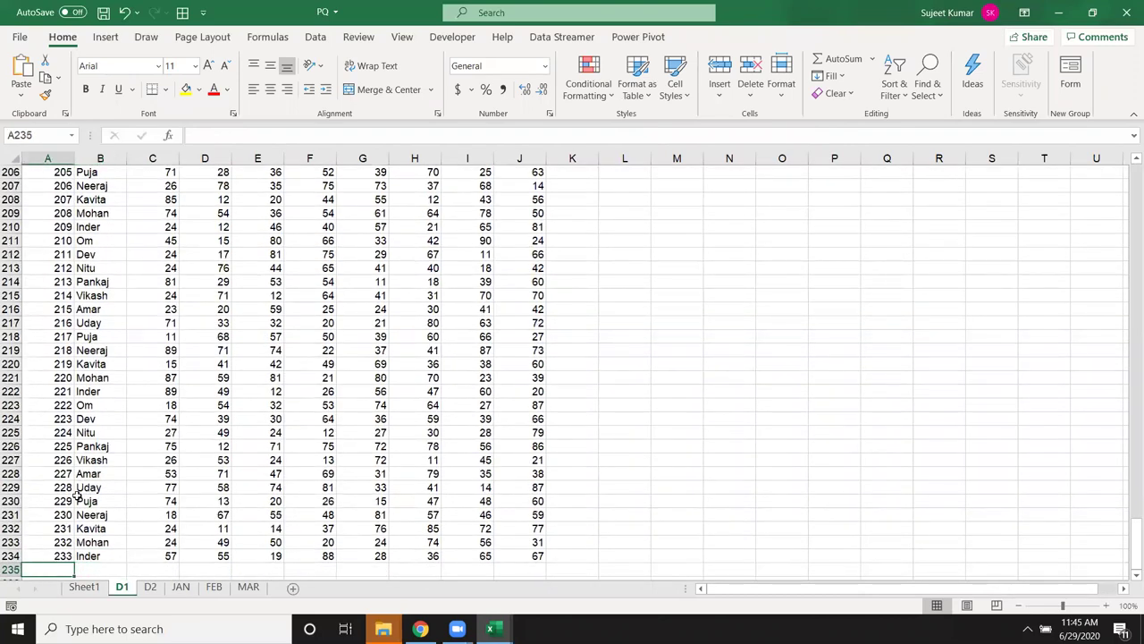
{"action": "type", "text": "234"}
{"action": "key", "text": "Tab"}
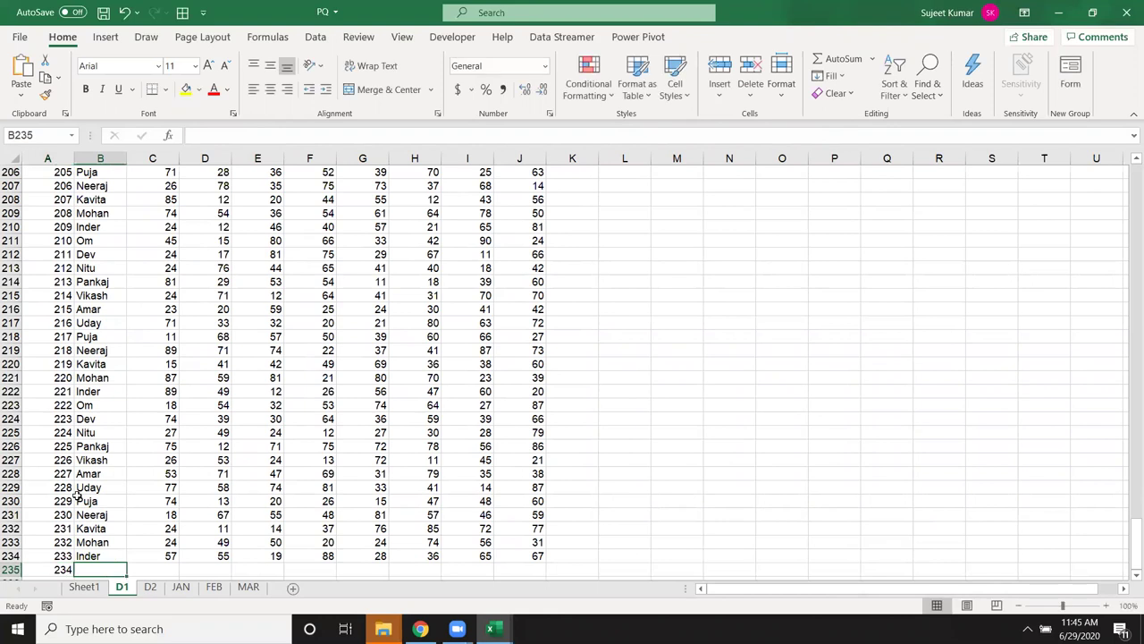
{"action": "type", "text": "Mahi"}
{"action": "key", "text": "Tab"}
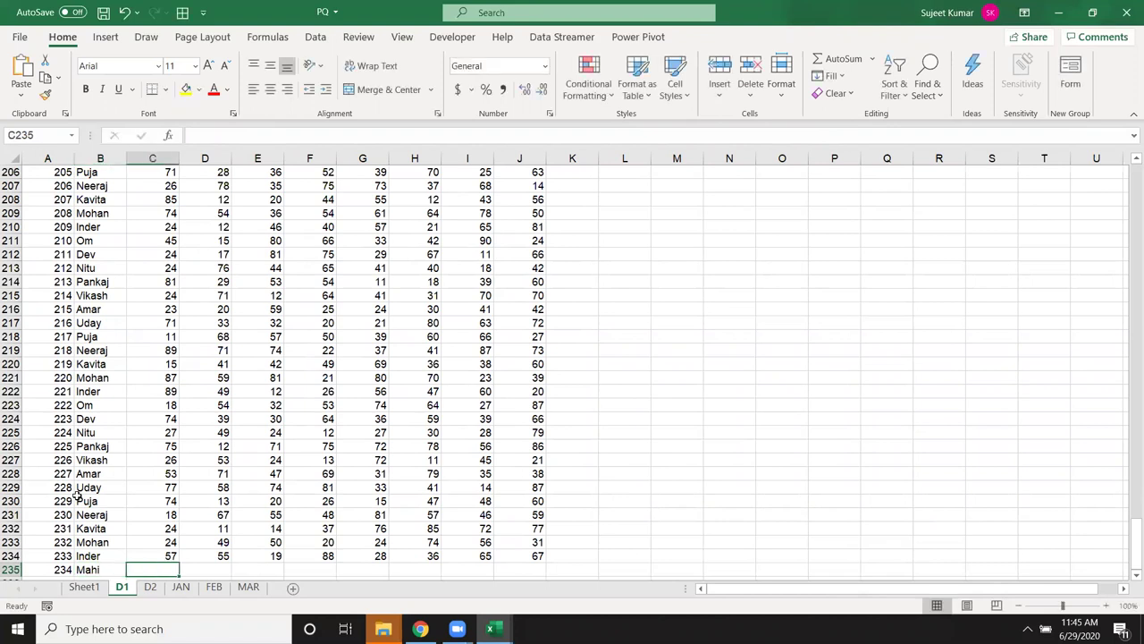
Fill in the monthly values 45, 12, 74, 45, 24, 58, 25 and 42 to finish the row.
{"action": "type", "text": "45"}
{"action": "key", "text": "Tab"}
{"action": "type", "text": "12"}
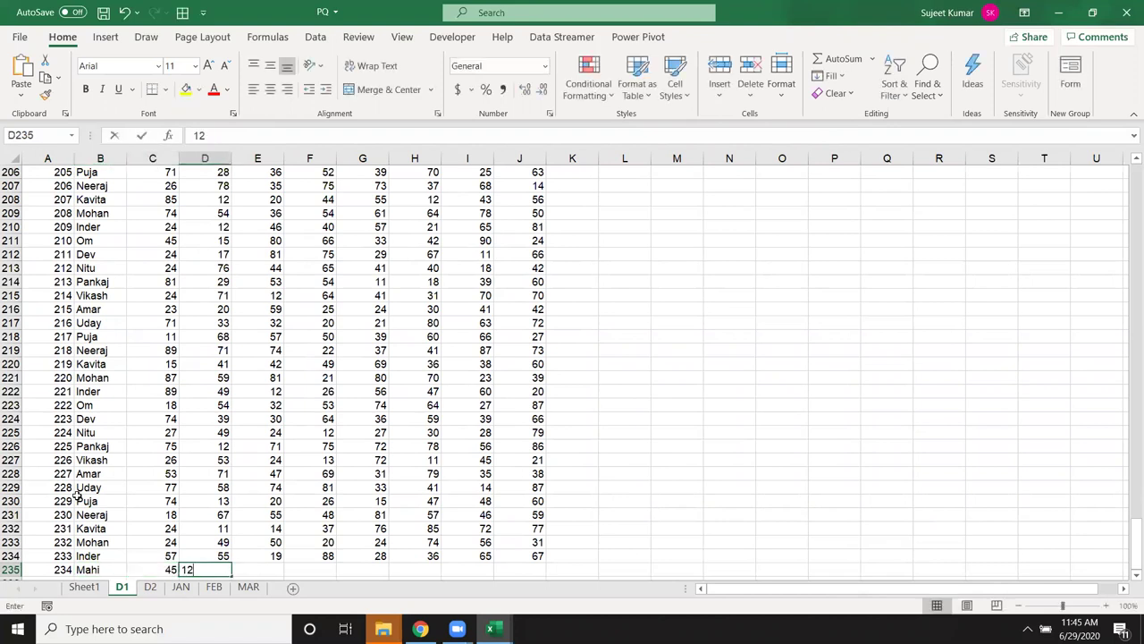
{"action": "key", "text": "Tab"}
{"action": "type", "text": "74"}
{"action": "key", "text": "Tab"}
{"action": "type", "text": "45"}
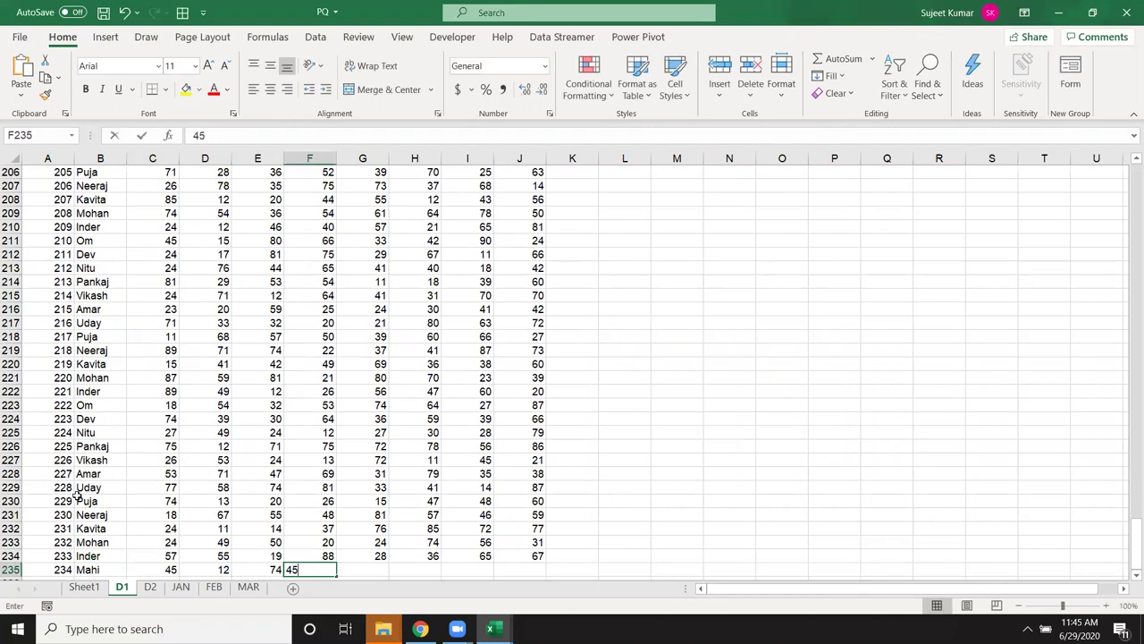
{"action": "key", "text": "Tab"}
{"action": "type", "text": "24"}
{"action": "key", "text": "Tab"}
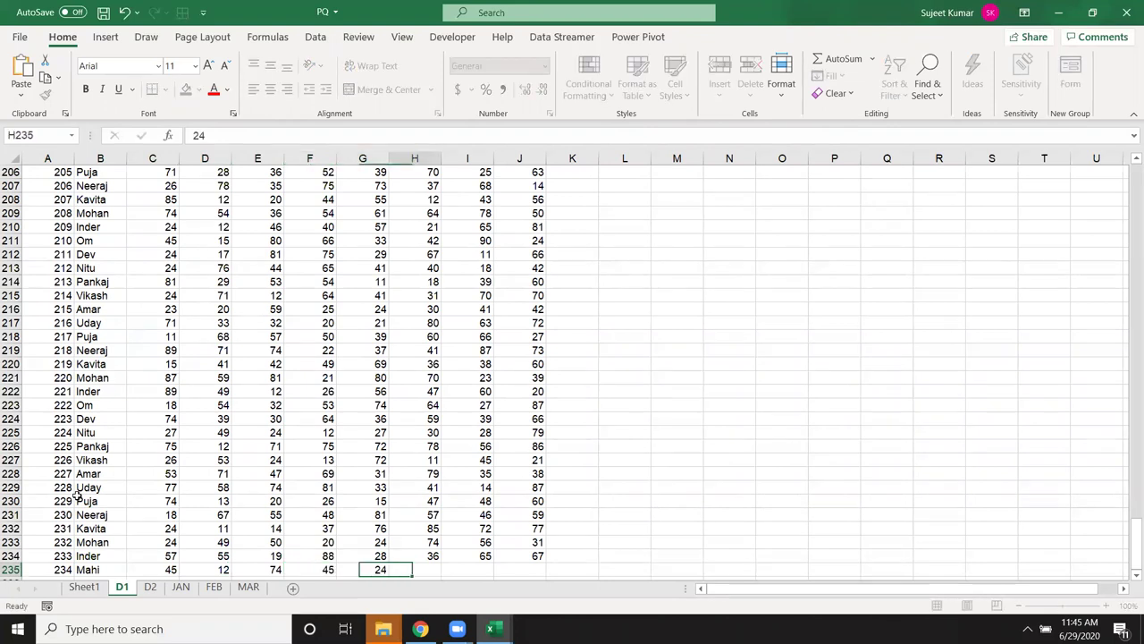
{"action": "type", "text": "58"}
{"action": "key", "text": "Tab"}
{"action": "type", "text": "25"}
{"action": "key", "text": "Tab"}
{"action": "type", "text": "42"}
{"action": "key", "text": "Return"}
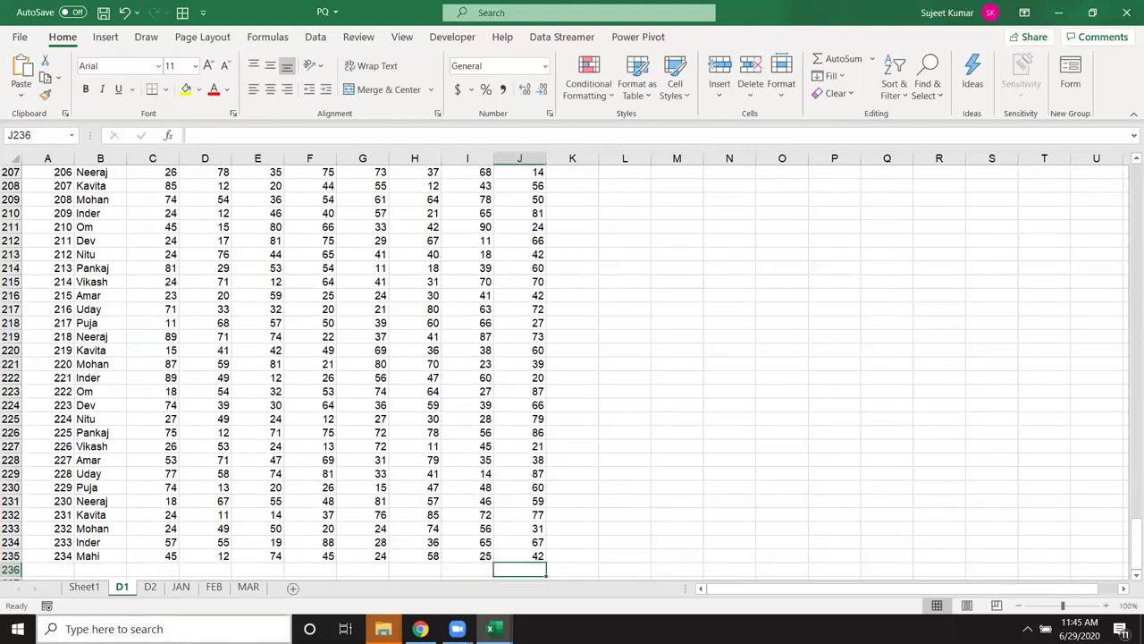
Refresh the Sheet1 PivotTable again; the Aug Grand Total remains 12341 without the new row.
{"action": "left_click", "coordinate": [102, 587]}
{"action": "right_click", "coordinate": [130, 323]}
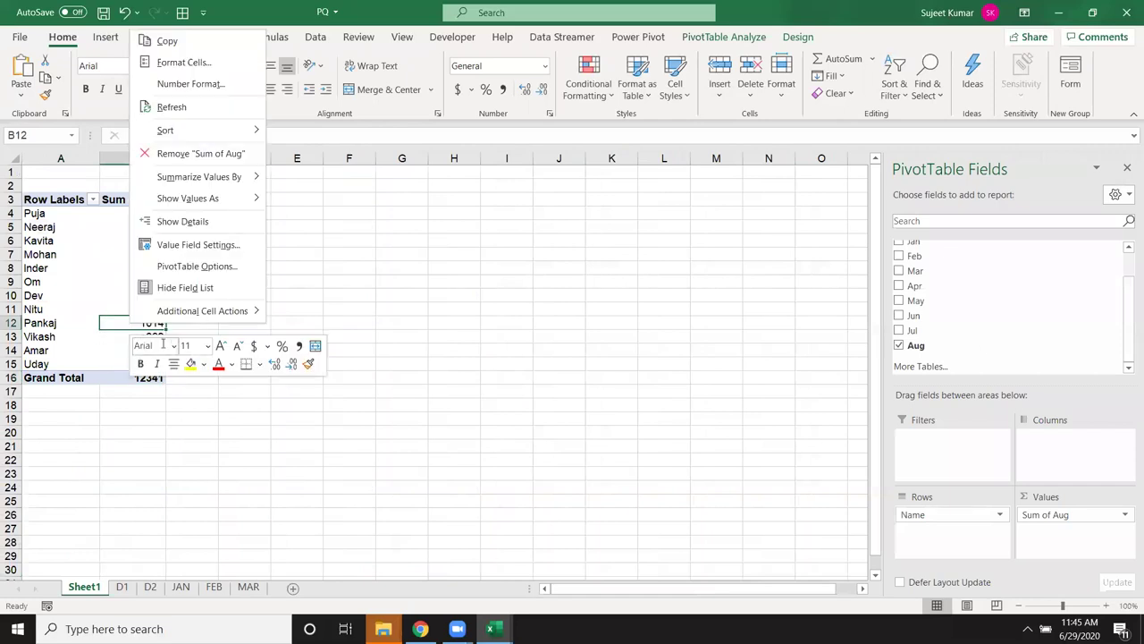
{"action": "left_click", "coordinate": [175, 109]}
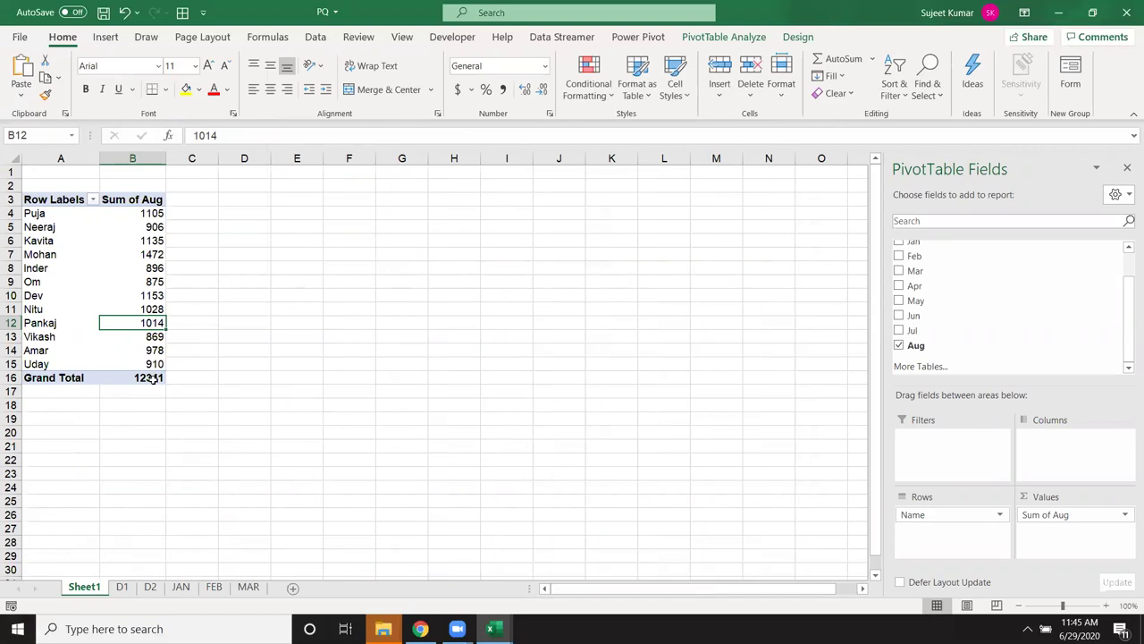
Change the PivotTable's data source to 'D1'!$A$1:$J$235 so row 235 is included.
{"action": "right_click", "coordinate": [100, 592]}
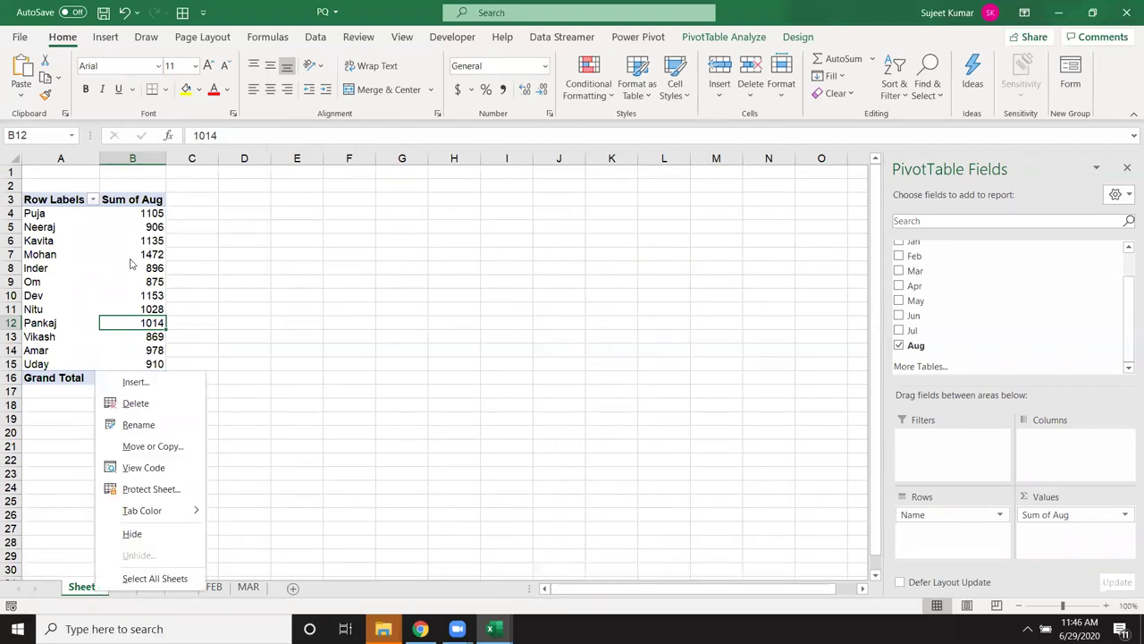
{"action": "left_click", "coordinate": [132, 260]}
{"action": "left_click", "coordinate": [795, 37]}
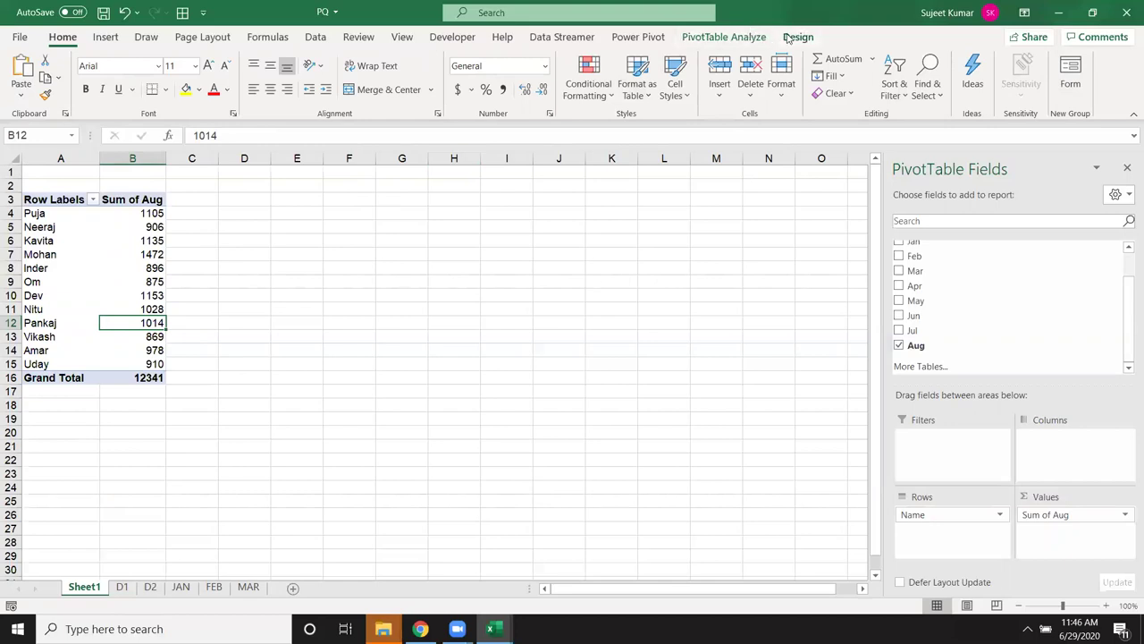
{"action": "left_click", "coordinate": [728, 37]}
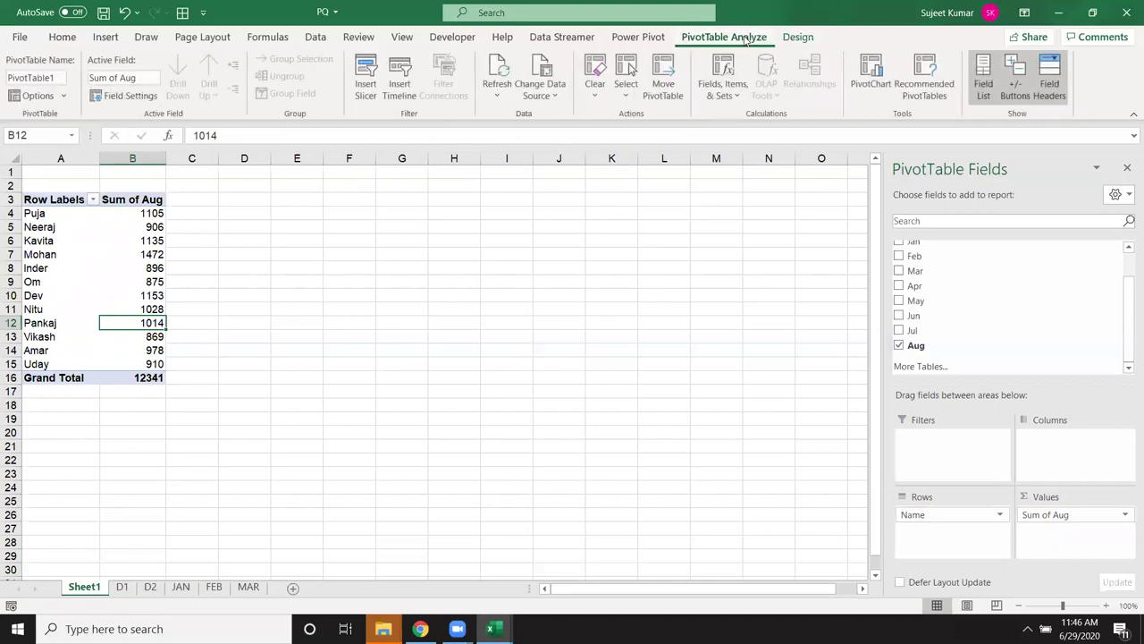
{"action": "left_click", "coordinate": [546, 94]}
{"action": "left_click", "coordinate": [555, 117]}
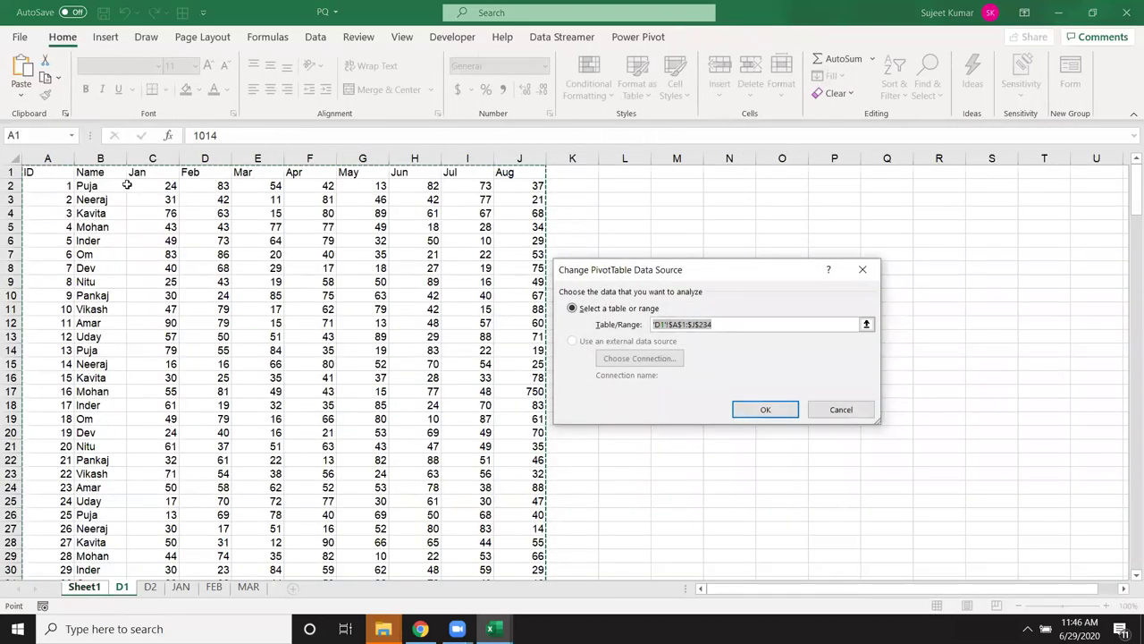
{"action": "left_click", "coordinate": [52, 172]}
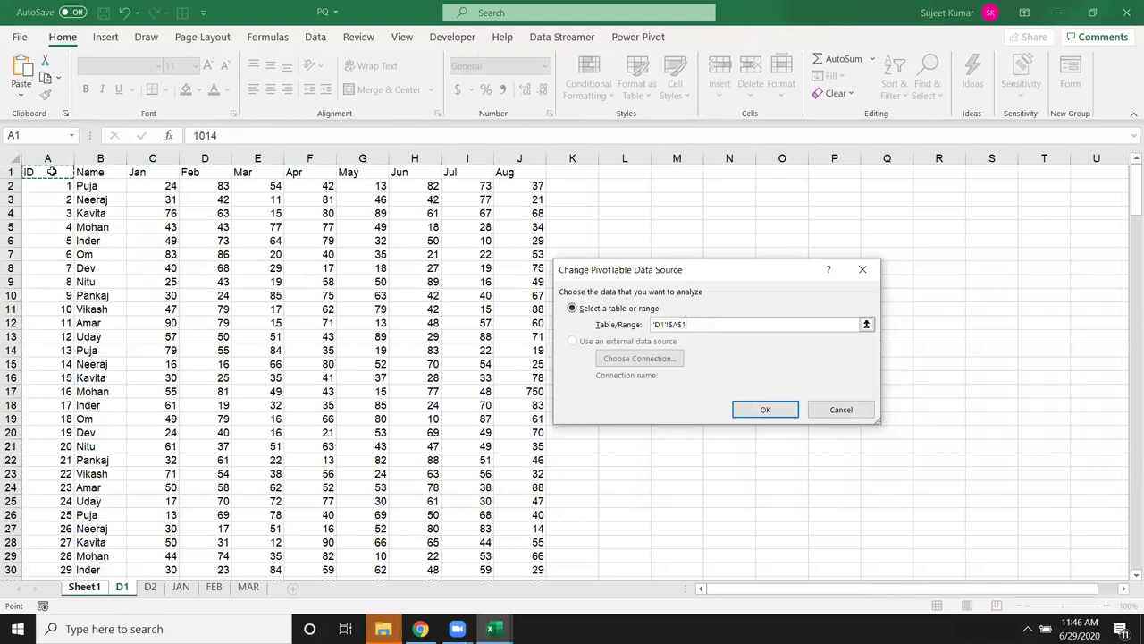
{"action": "key", "text": "ctrl+shift+Right"}
{"action": "key", "text": "ctrl+shift+Down"}
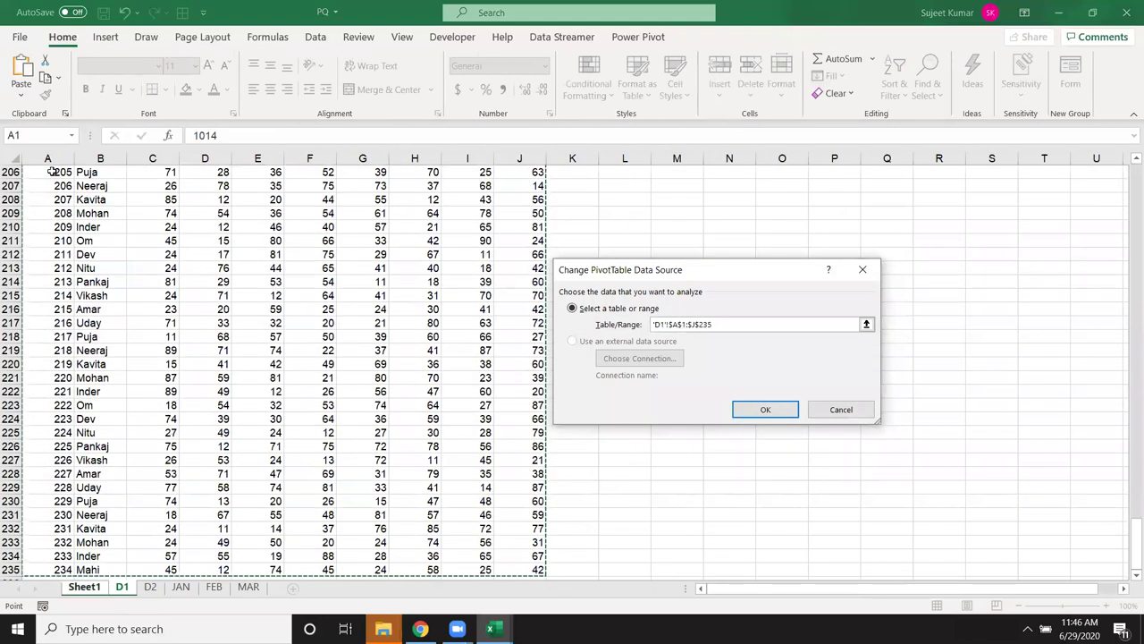
{"action": "left_click", "coordinate": [776, 416]}
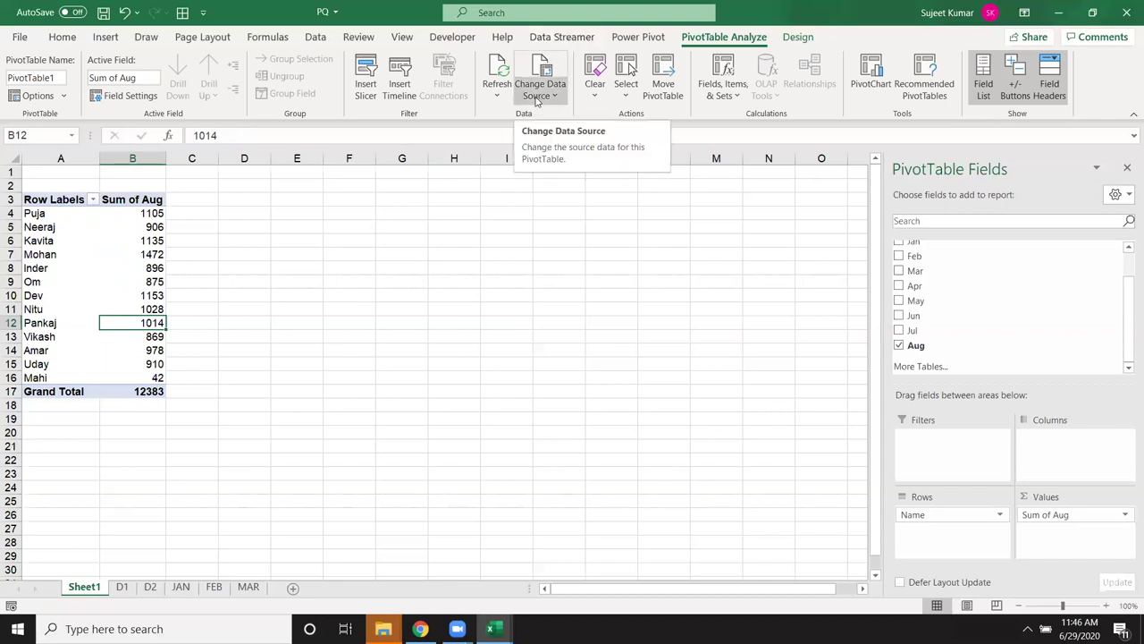
Permanently delete the Sheet1 pivot worksheet and insert a fresh blank worksheet, Sheet2.
{"action": "right_click", "coordinate": [86, 591]}
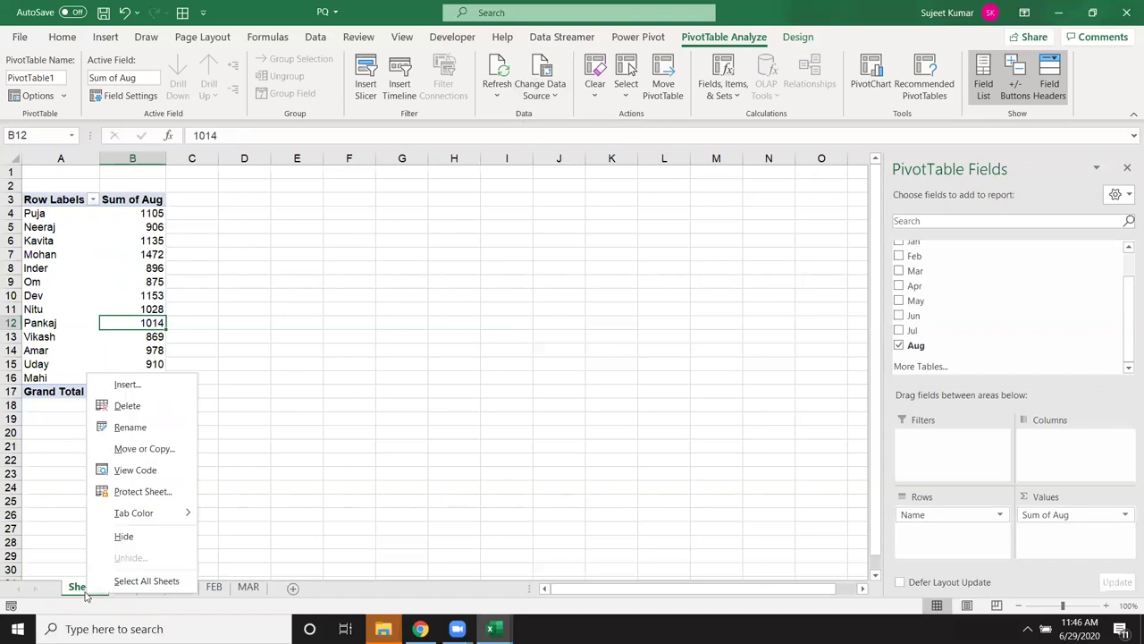
{"action": "left_click", "coordinate": [131, 405]}
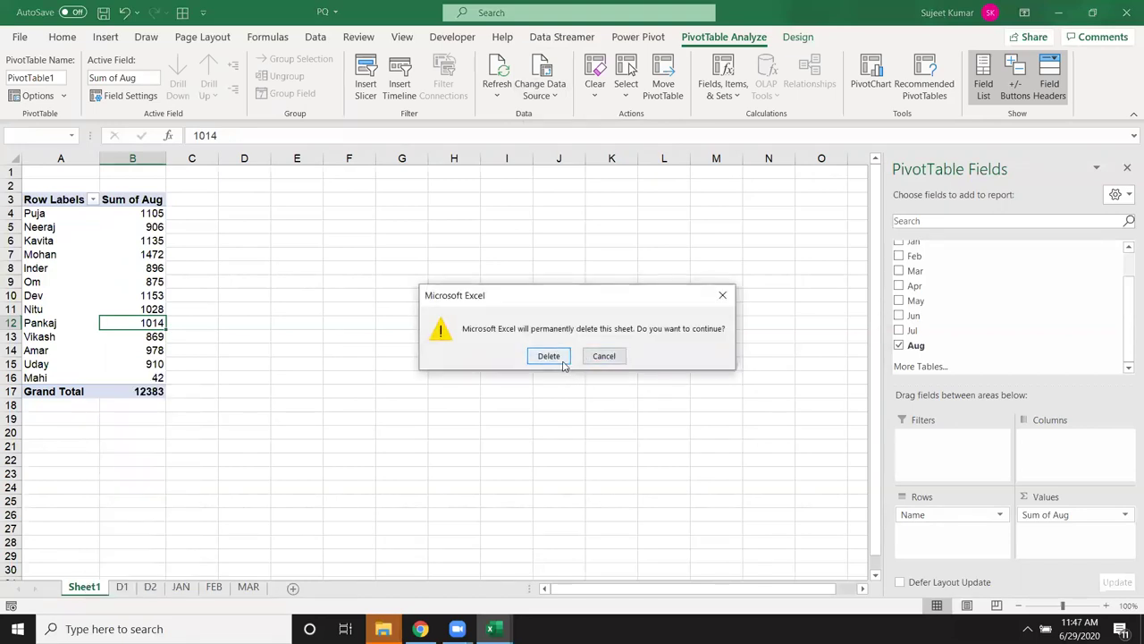
{"action": "left_click", "coordinate": [557, 359]}
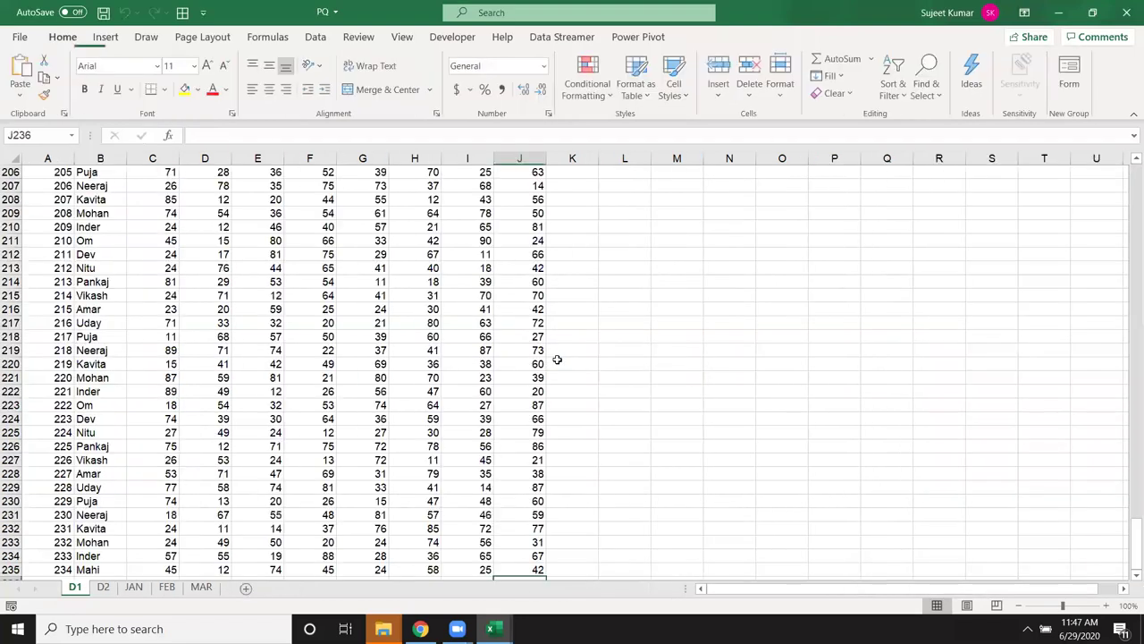
{"action": "left_click", "coordinate": [249, 588]}
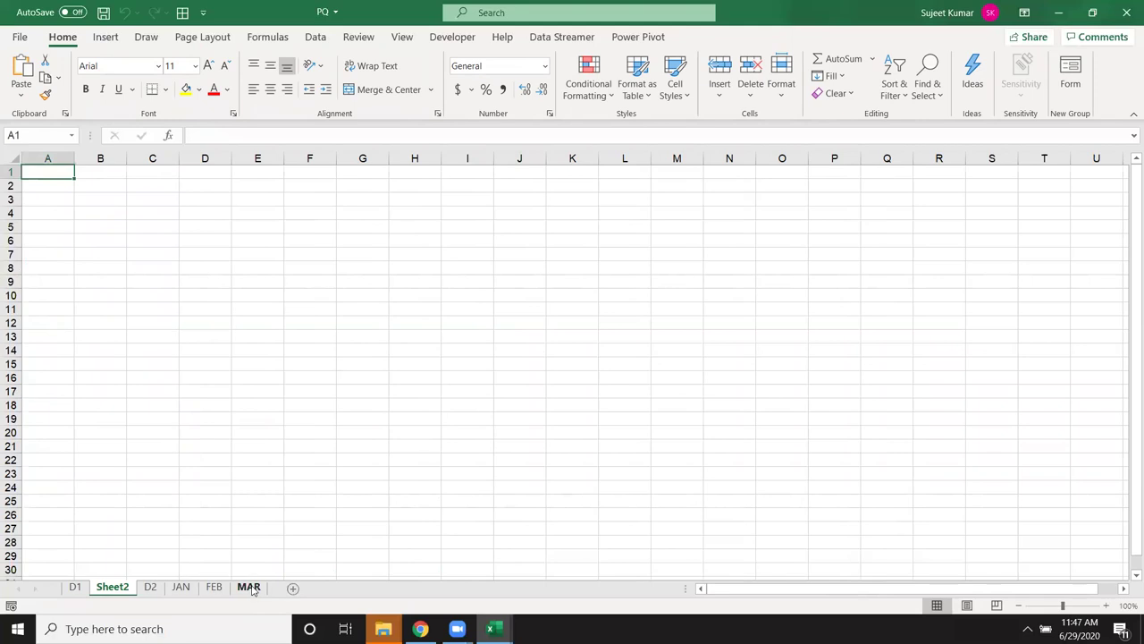
Begin a new PivotTable using an external data source, dismissing the invalid data source reference error.
{"action": "left_click", "coordinate": [104, 41]}
{"action": "left_click", "coordinate": [28, 76]}
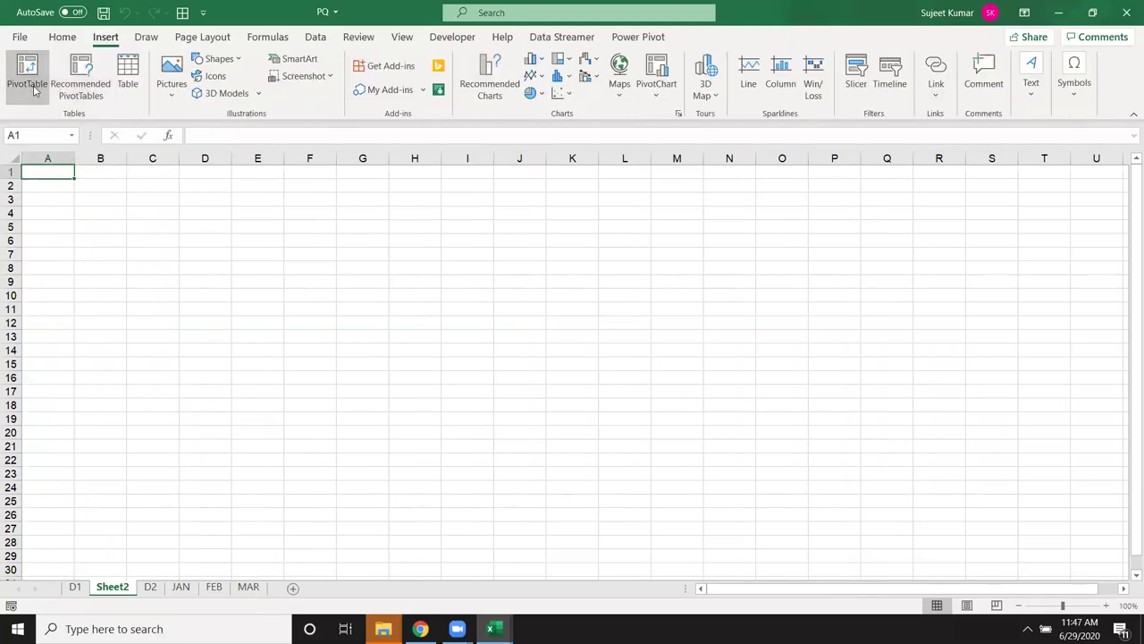
{"action": "left_click_drag", "start_coordinate": [588, 225], "coordinate": [321, 138]}
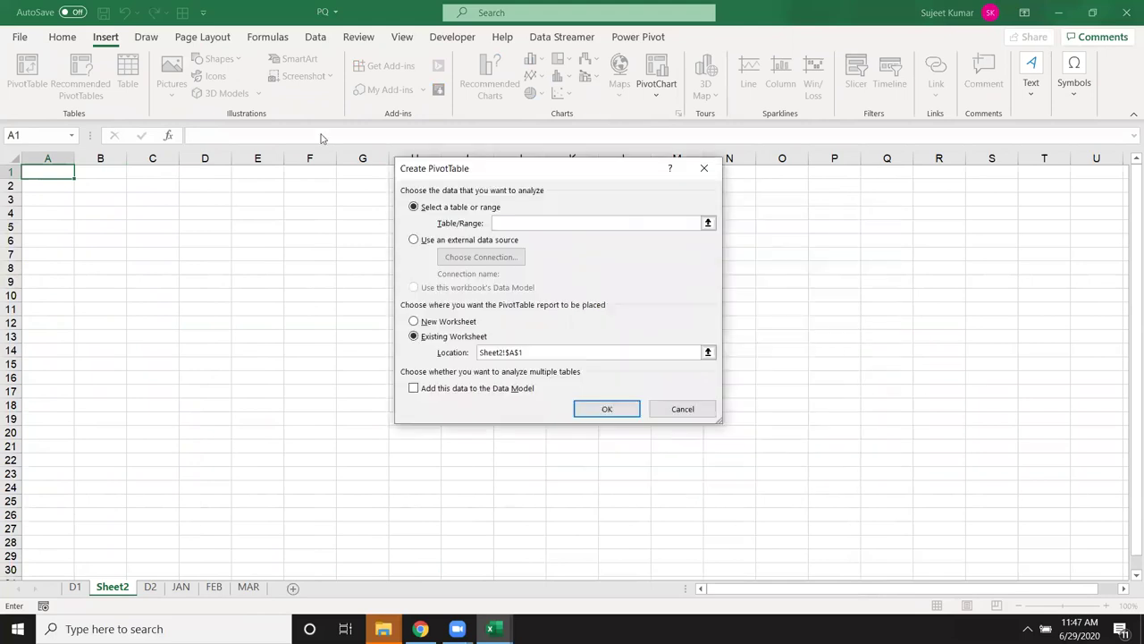
{"action": "left_click", "coordinate": [306, 204]}
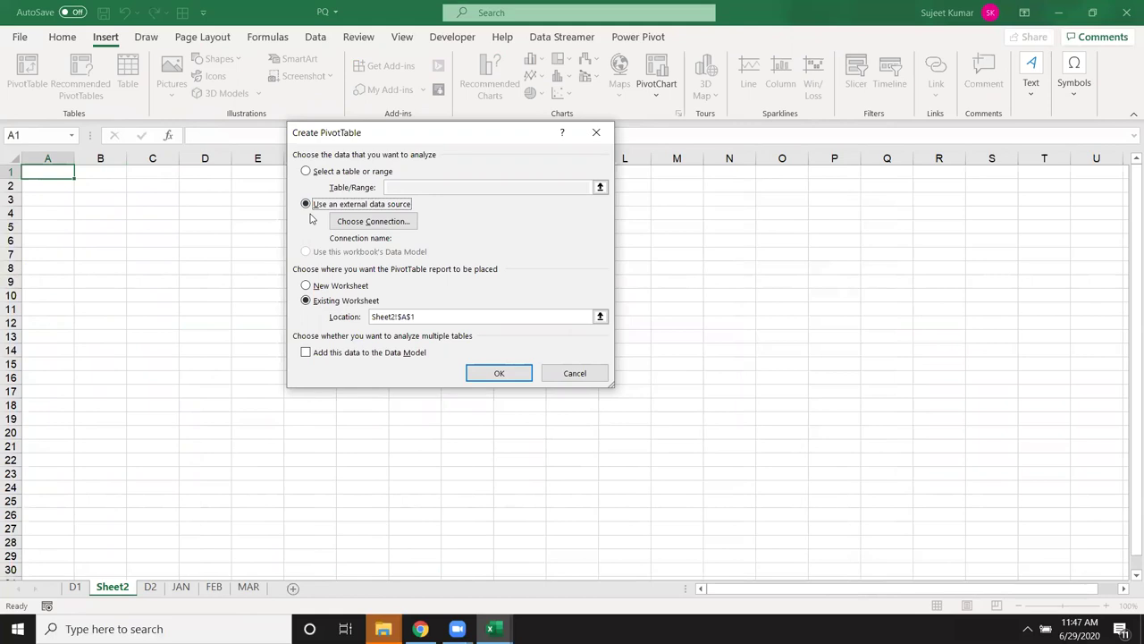
{"action": "left_click", "coordinate": [490, 375]}
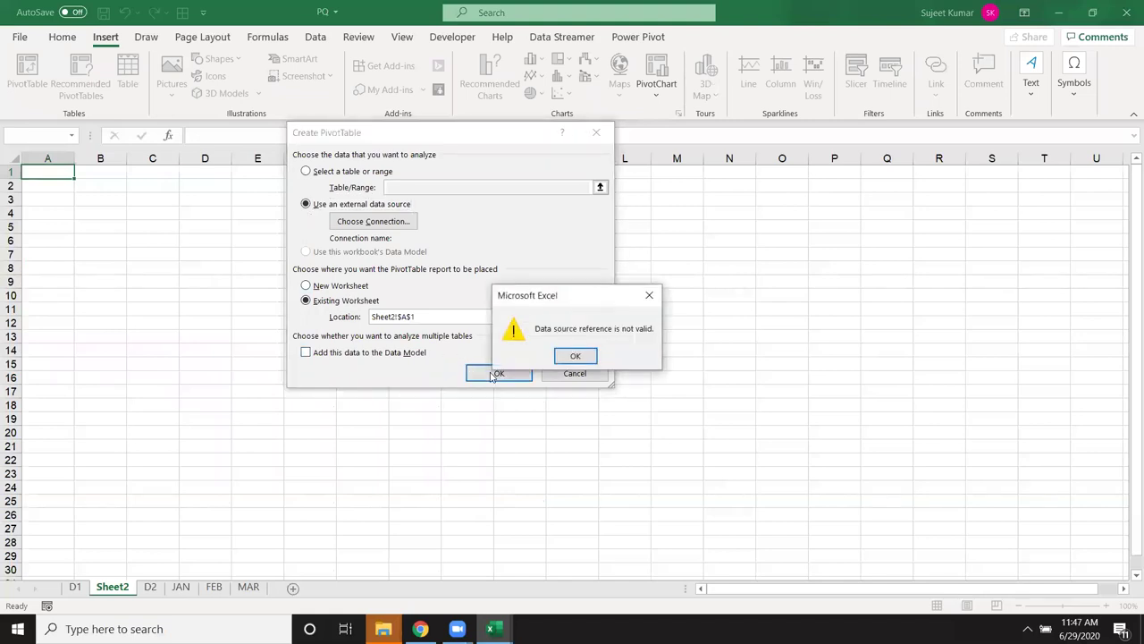
{"action": "left_click", "coordinate": [576, 358]}
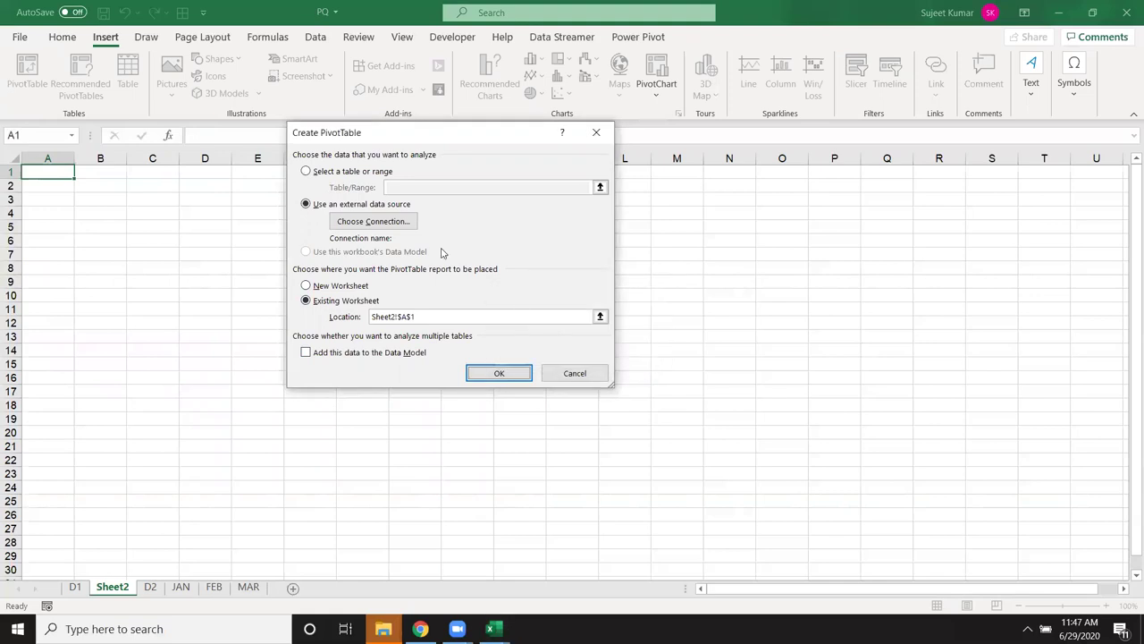
Connect Sheet2's PivotTable2 to the D1$ table of the Google Drive PQ workbook, then close PQ.
{"action": "left_click", "coordinate": [400, 229]}
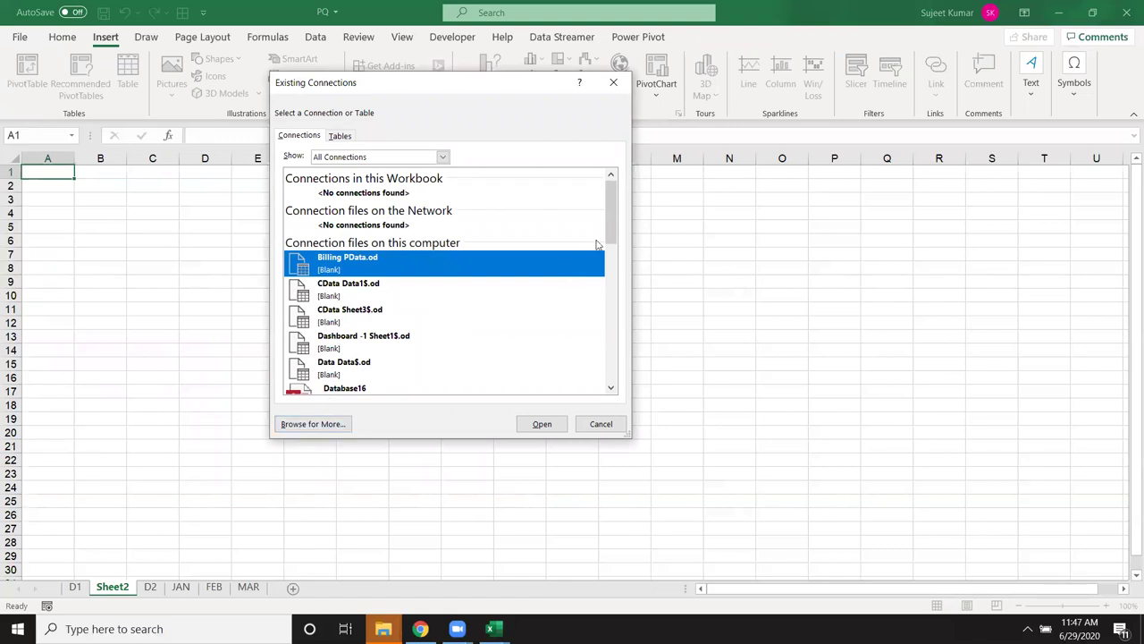
{"action": "mouse_move", "coordinate": [611, 225]}
{"action": "left_mouse_down"}
{"action": "mouse_move", "coordinate": [608, 375]}
{"action": "mouse_move", "coordinate": [611, 211]}
{"action": "left_mouse_up"}
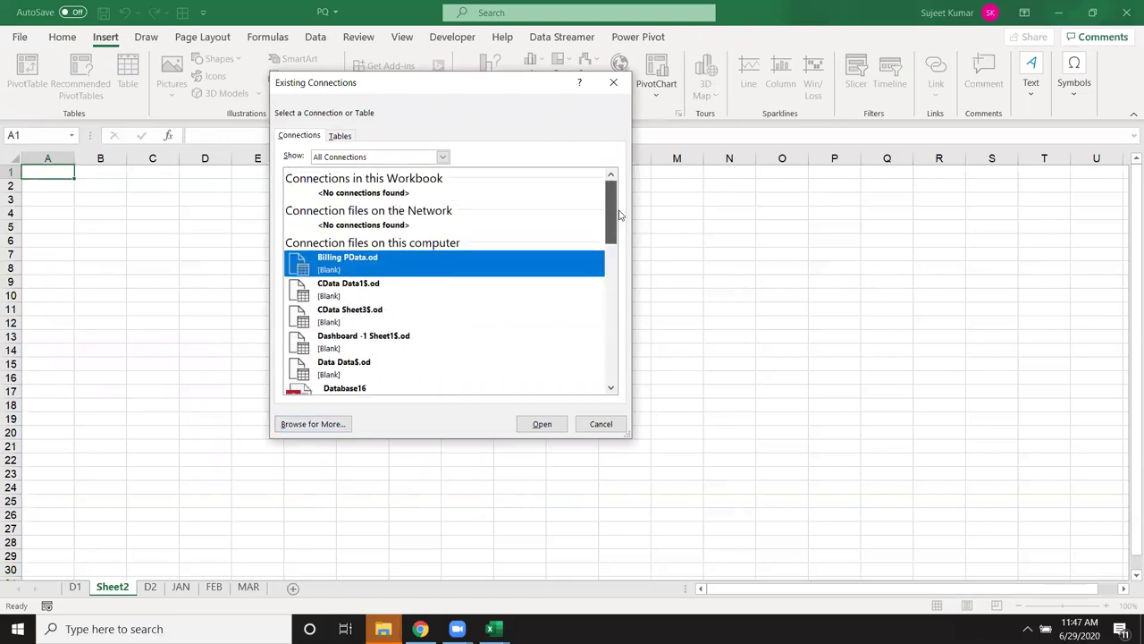
{"action": "left_click", "coordinate": [314, 425]}
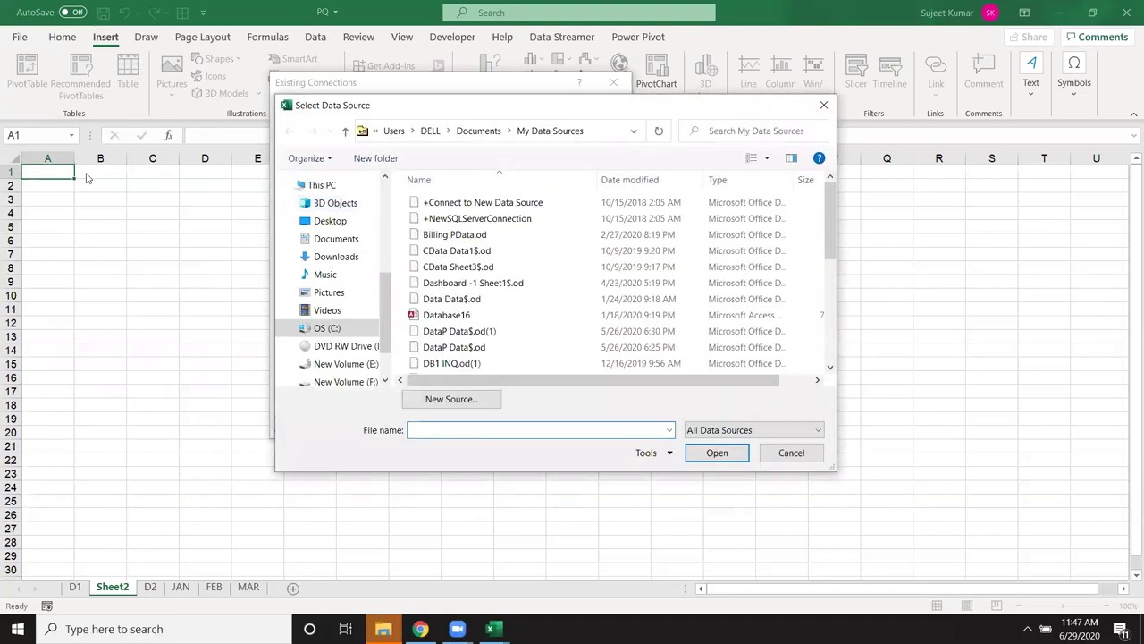
{"action": "scroll", "coordinate": [376, 253], "scroll_direction": "up", "scroll_amount": 5}
{"action": "left_click", "coordinate": [354, 234]}
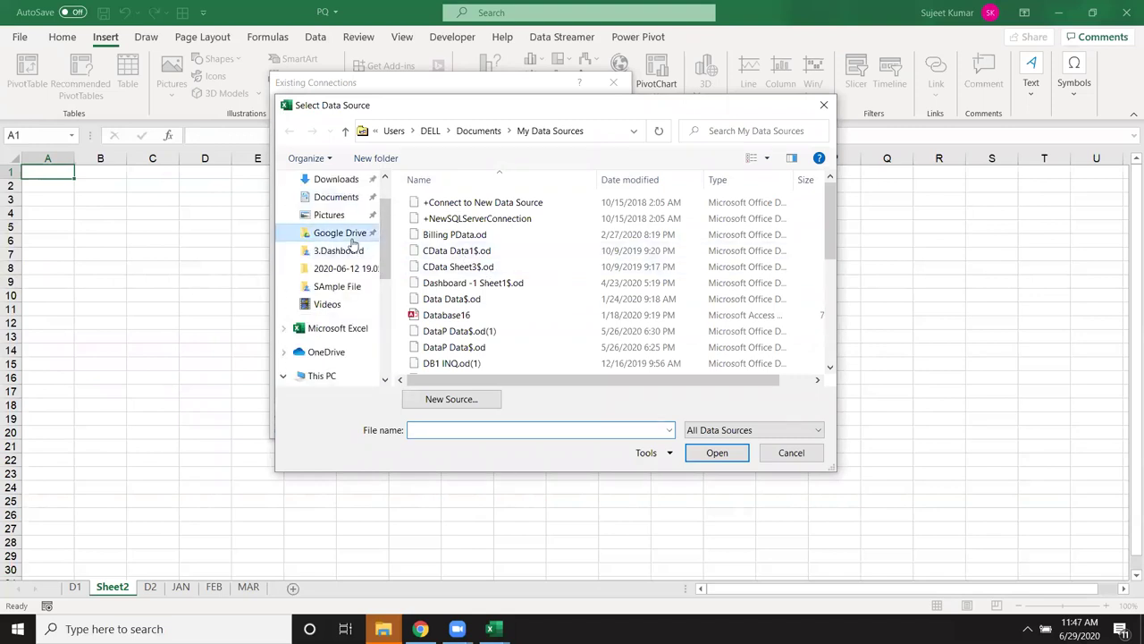
{"action": "left_click", "coordinate": [466, 301]}
{"action": "left_click", "coordinate": [714, 458]}
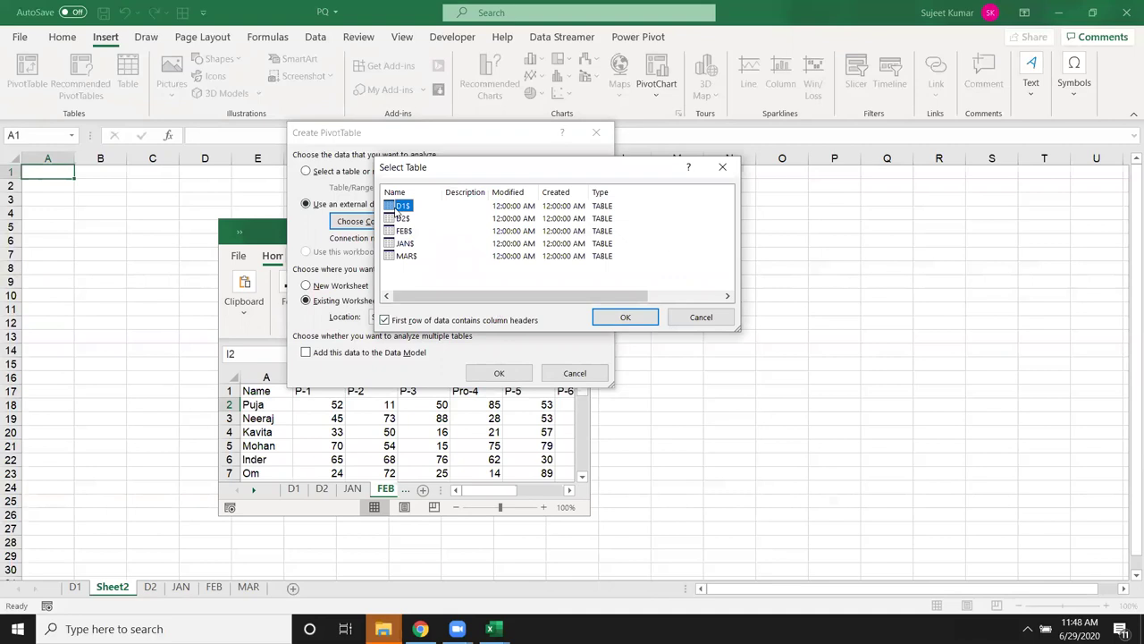
{"action": "left_click", "coordinate": [625, 317]}
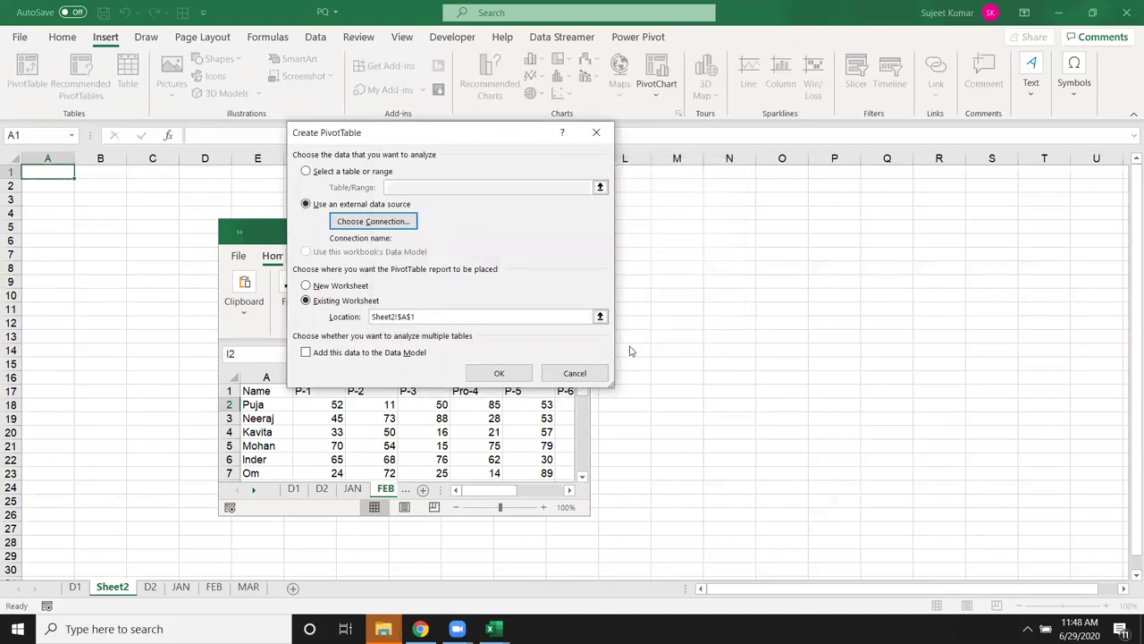
{"action": "left_click", "coordinate": [498, 374]}
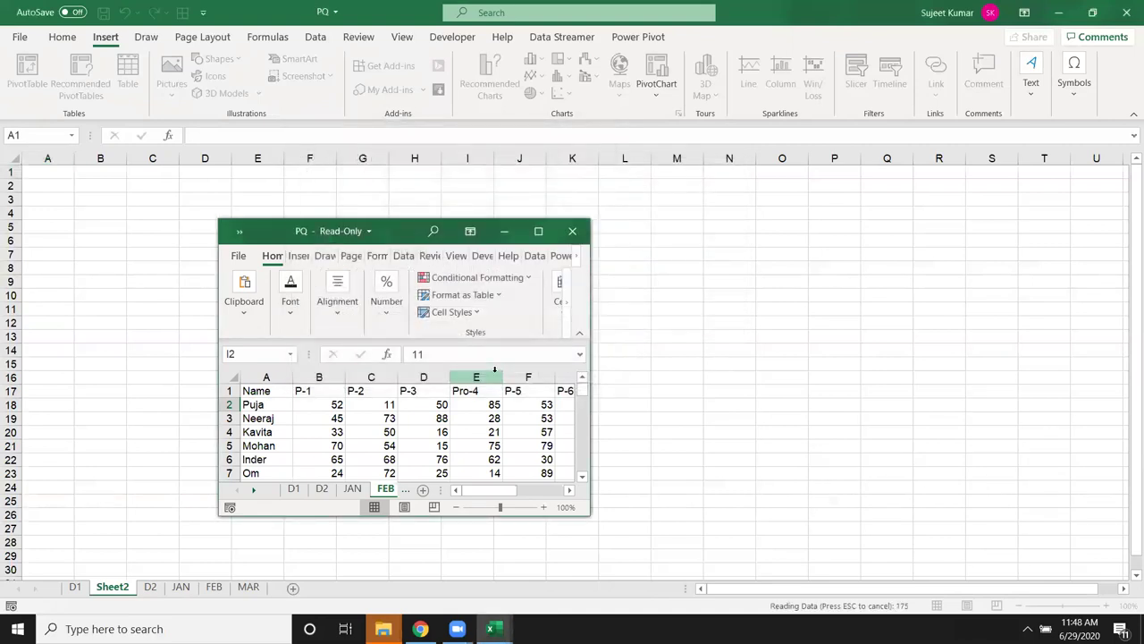
{"action": "left_click", "coordinate": [573, 232]}
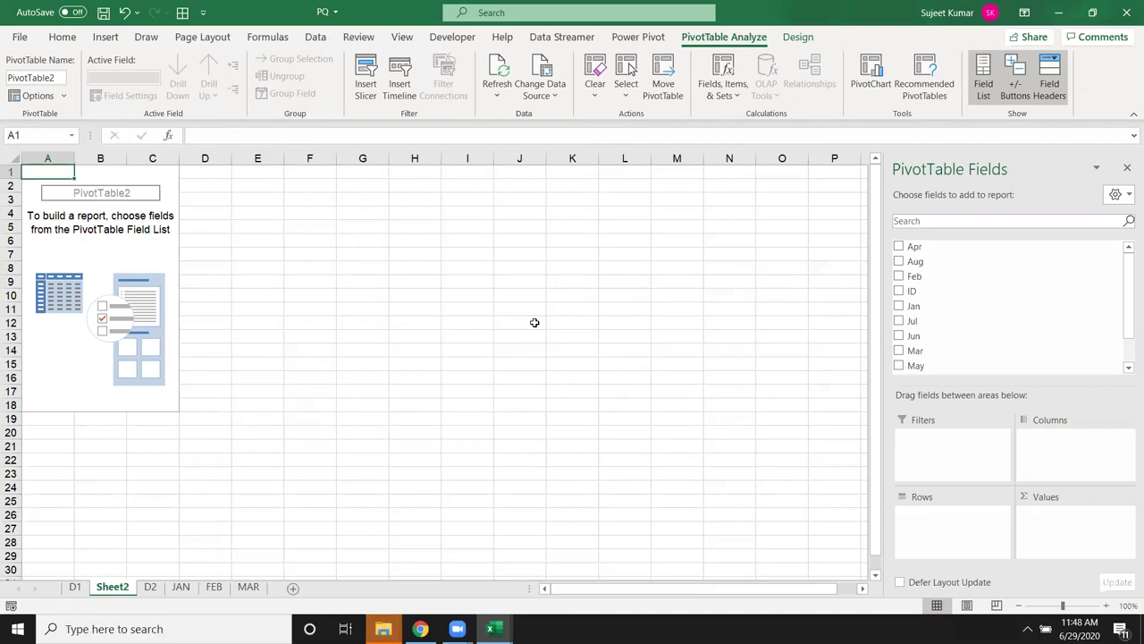
Look over the D1 data sheet and Sheet2's empty PivotTable2.
{"action": "left_click", "coordinate": [74, 586]}
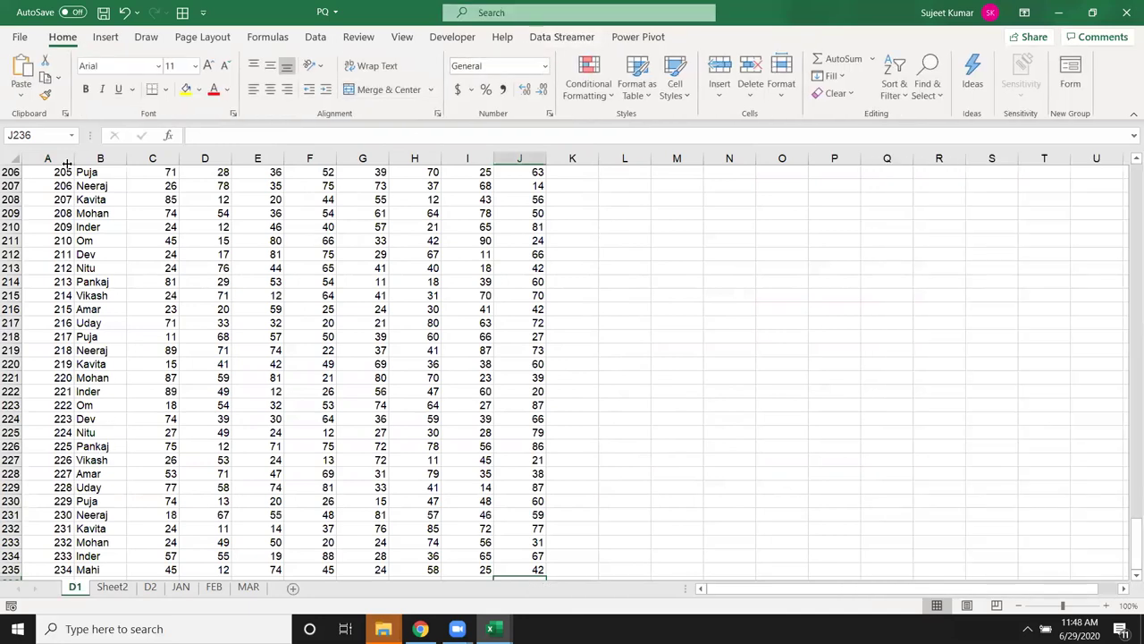
{"action": "left_click", "coordinate": [117, 587]}
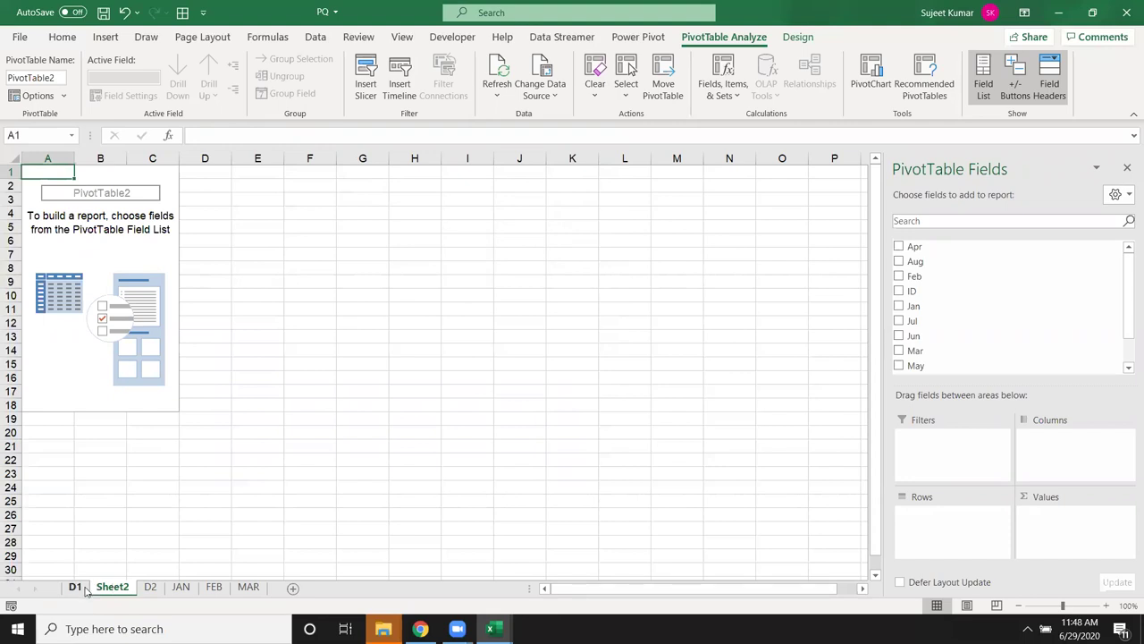
{"action": "left_click", "coordinate": [85, 589]}
{"action": "scroll", "coordinate": [266, 516], "scroll_direction": "up", "scroll_amount": 3}
{"action": "scroll", "coordinate": [265, 516], "scroll_direction": "up", "scroll_amount": 4}
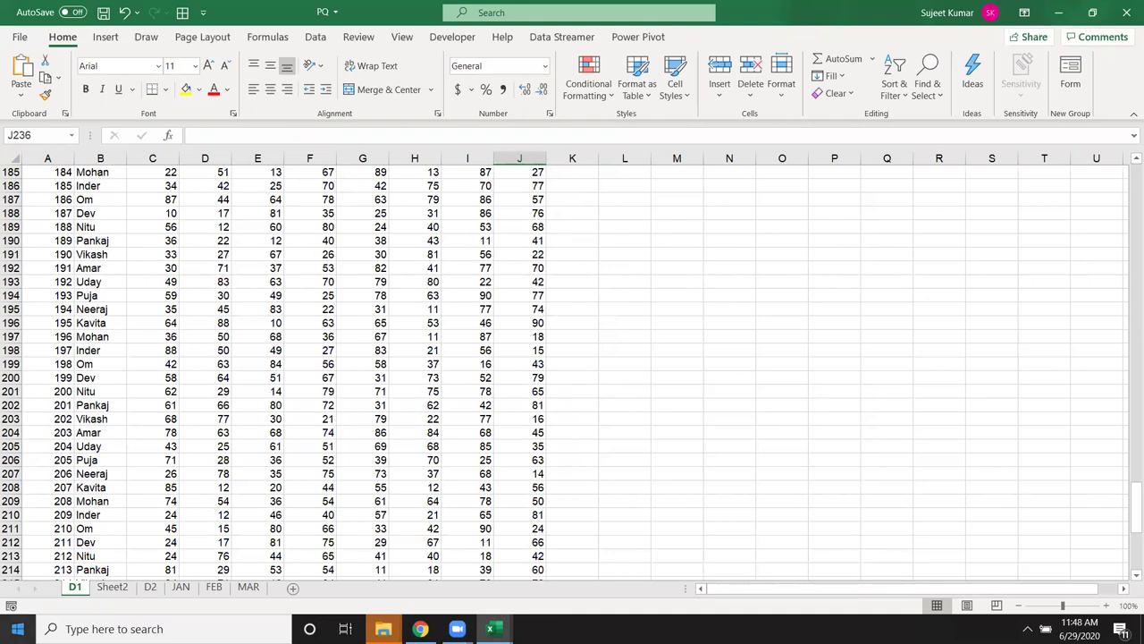
{"action": "left_click", "coordinate": [116, 587]}
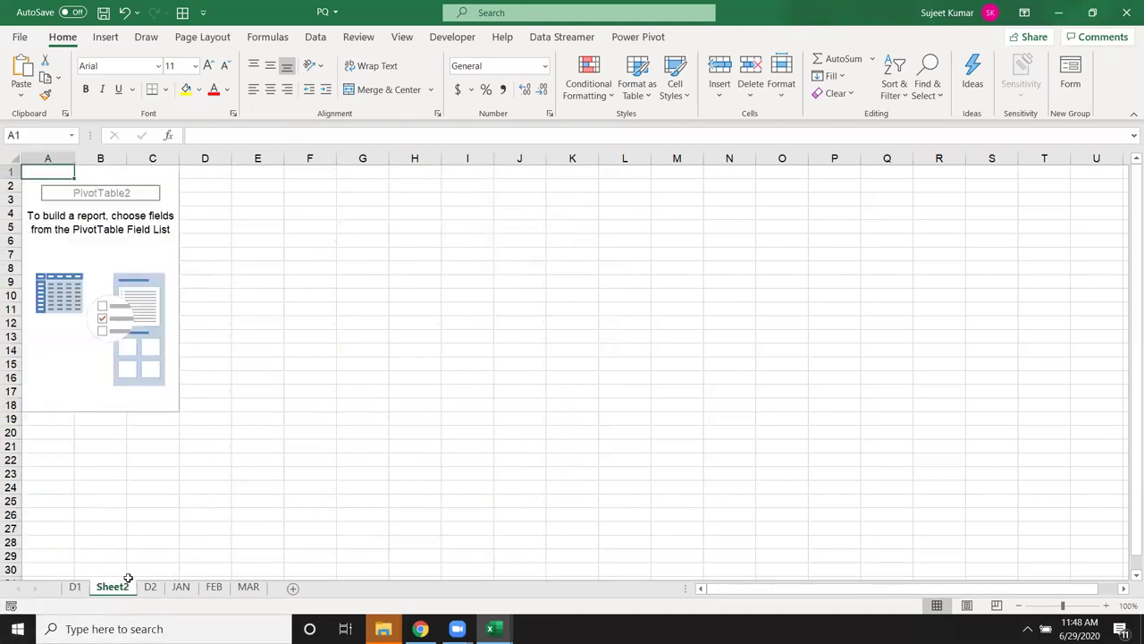
Close the PQ workbook without saving, then bring up the D2 data sheet.
{"action": "left_click", "coordinate": [20, 38]}
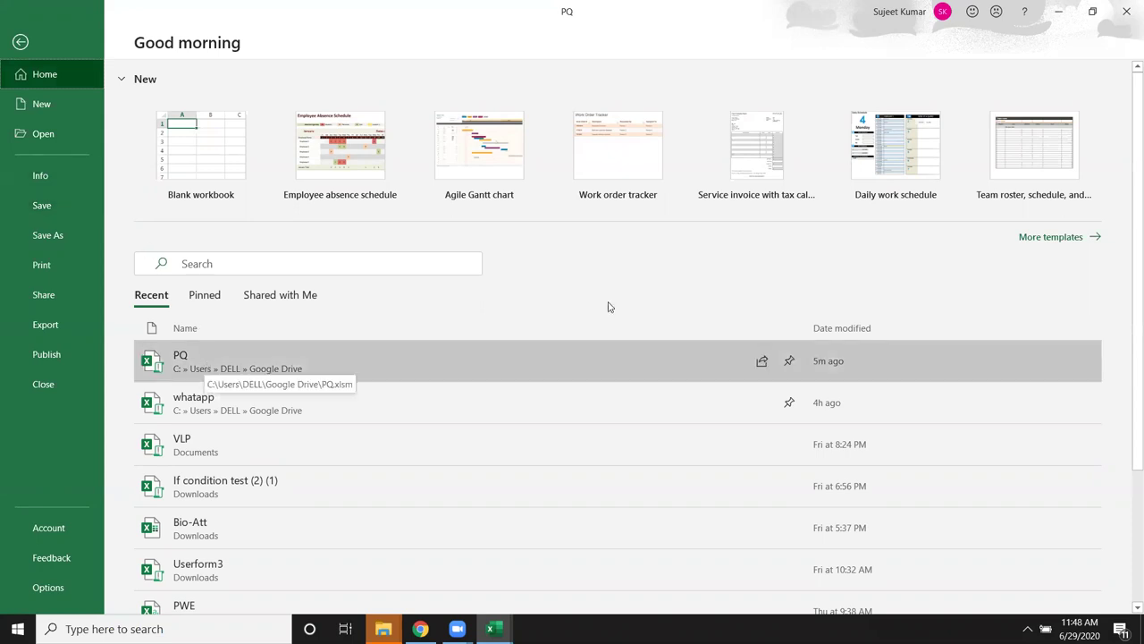
{"action": "left_click", "coordinate": [1126, 13]}
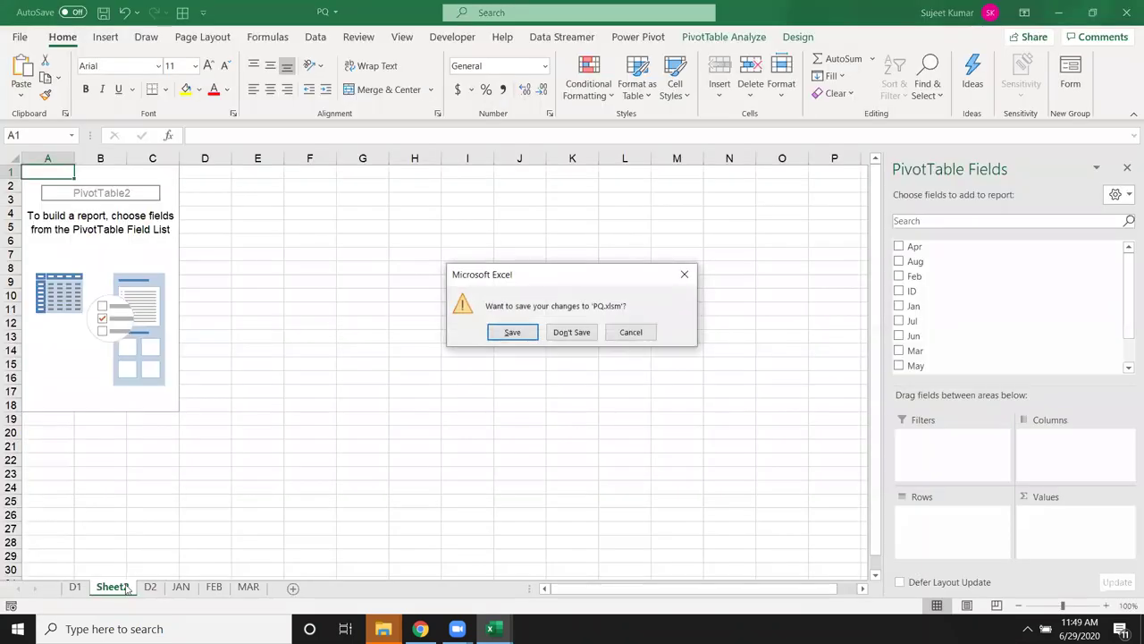
{"action": "left_click", "coordinate": [685, 276]}
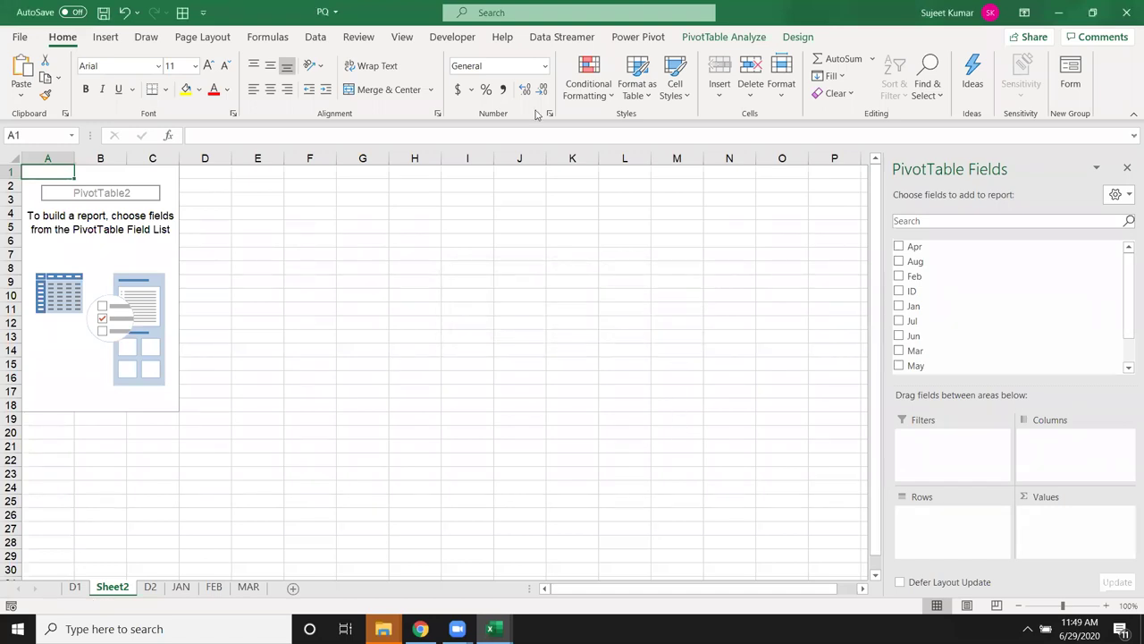
{"action": "left_click", "coordinate": [75, 587]}
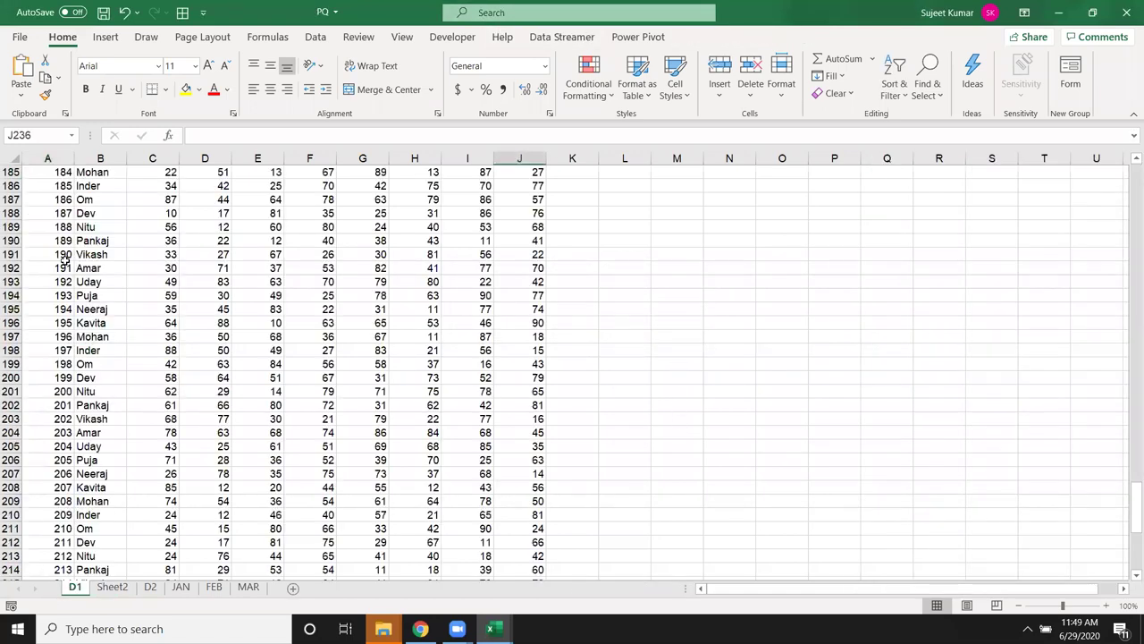
{"action": "left_click", "coordinate": [151, 587]}
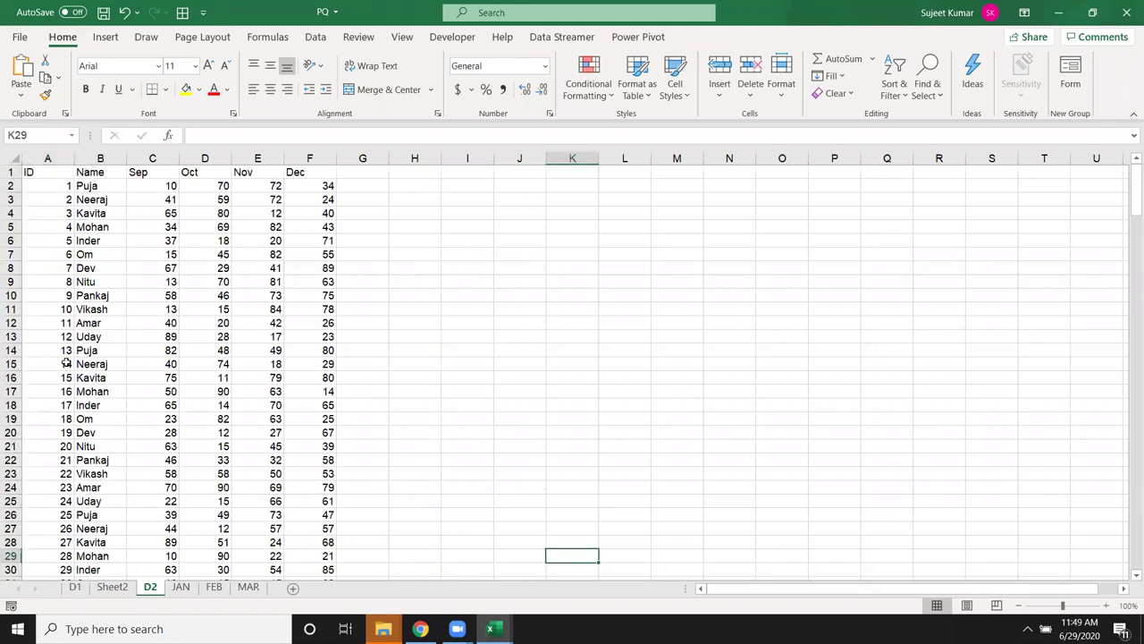
On Sheet2, put Name in Rows and Sum of Jan in Values (total 11543), then return to D1.
{"action": "left_click", "coordinate": [113, 587]}
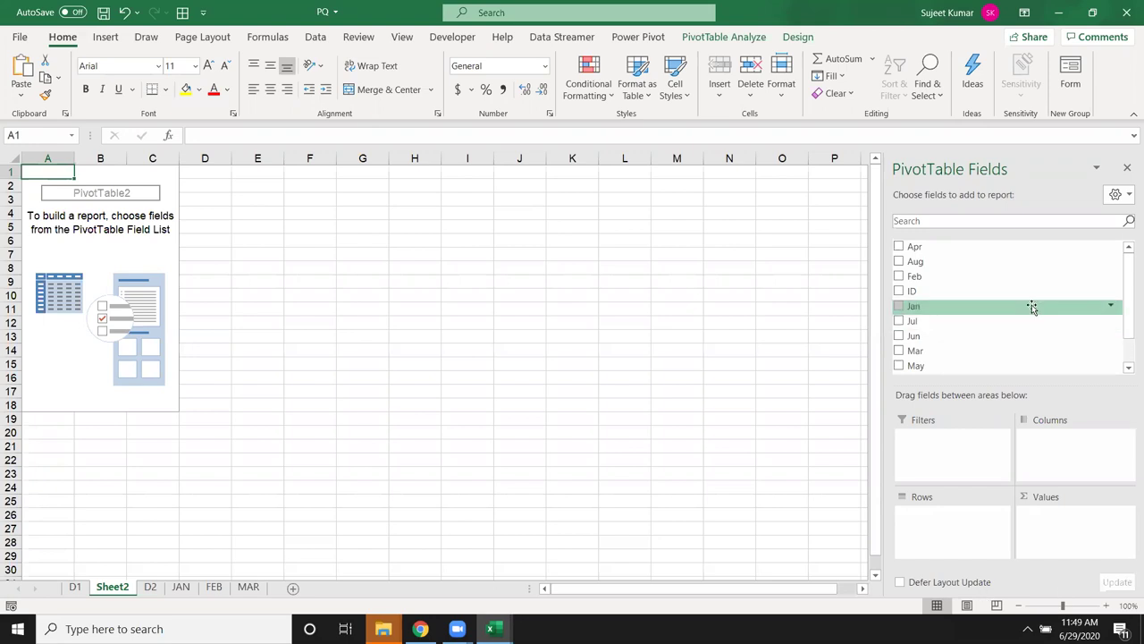
{"action": "scroll", "coordinate": [1127, 308], "scroll_direction": "down", "scroll_amount": 1}
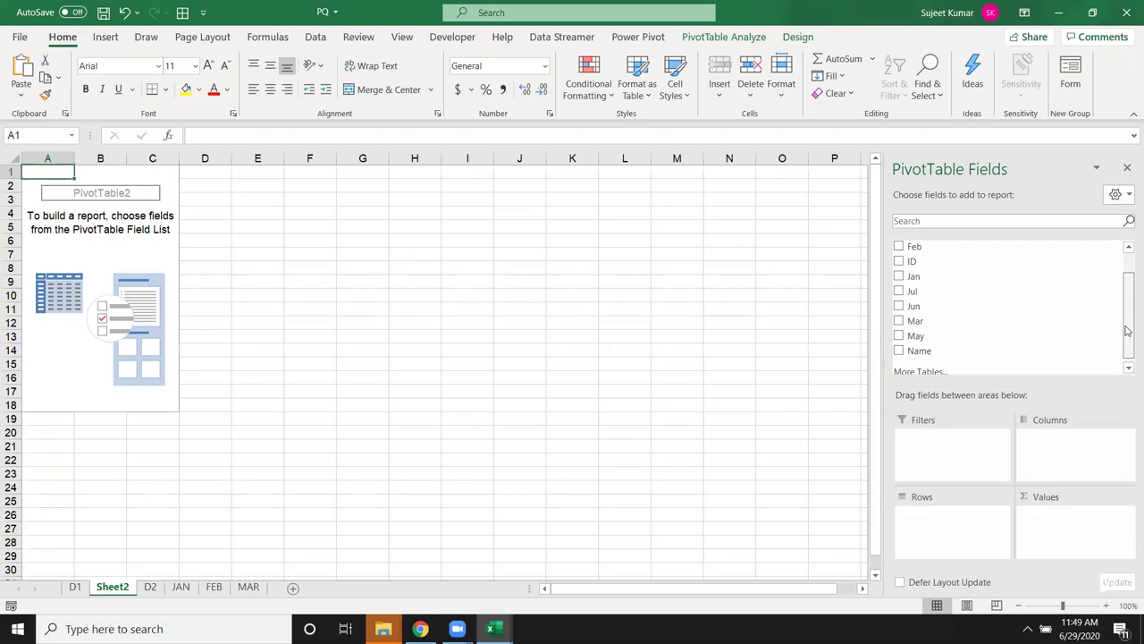
{"action": "left_click_drag", "start_coordinate": [1016, 353], "coordinate": [974, 523]}
{"action": "scroll", "coordinate": [930, 279], "scroll_direction": "up", "scroll_amount": 1}
{"action": "left_click_drag", "start_coordinate": [921, 305], "coordinate": [1064, 539]}
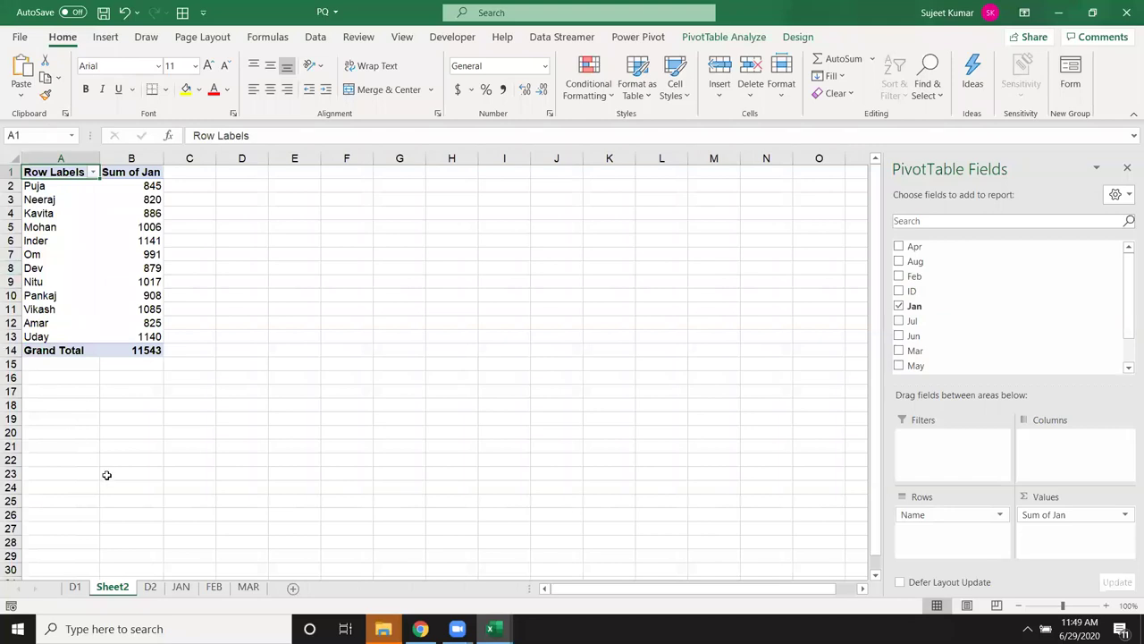
{"action": "left_click", "coordinate": [75, 586]}
Enter the name KK in cell B236 below the D1 data.
{"action": "scroll", "coordinate": [62, 554], "scroll_direction": "down", "scroll_amount": 5}
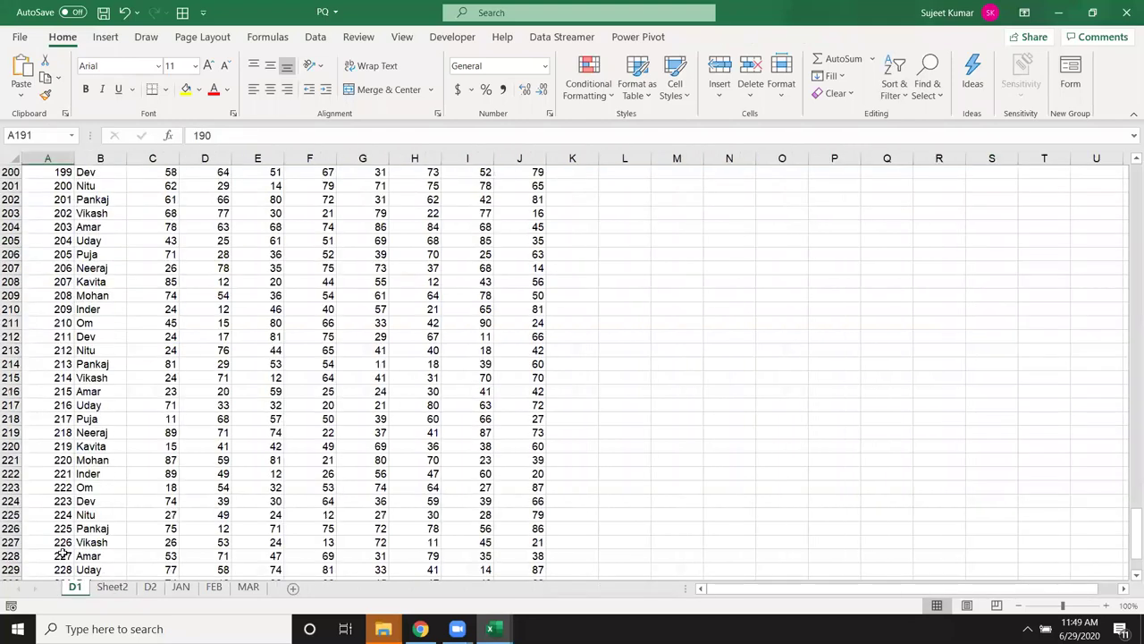
{"action": "scroll", "coordinate": [73, 417], "scroll_direction": "down", "scroll_amount": 12}
{"action": "scroll", "coordinate": [73, 418], "scroll_direction": "up", "scroll_amount": 4}
{"action": "scroll", "coordinate": [75, 411], "scroll_direction": "up", "scroll_amount": 2}
{"action": "left_click", "coordinate": [96, 423]}
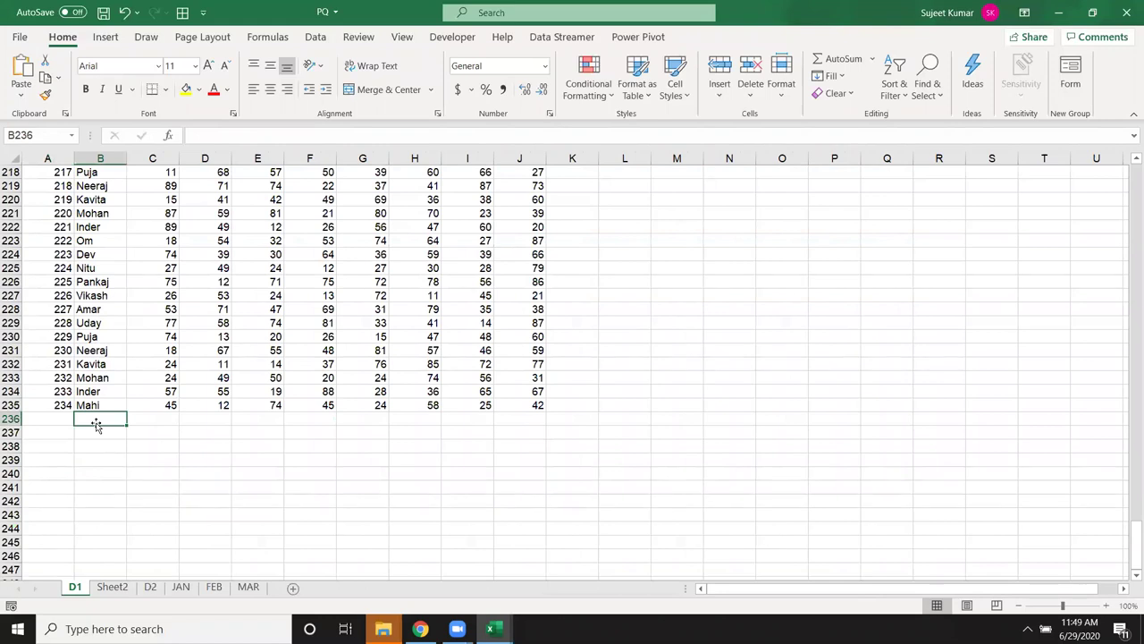
{"action": "type", "text": "KK"}
{"action": "key", "text": "Tab"}
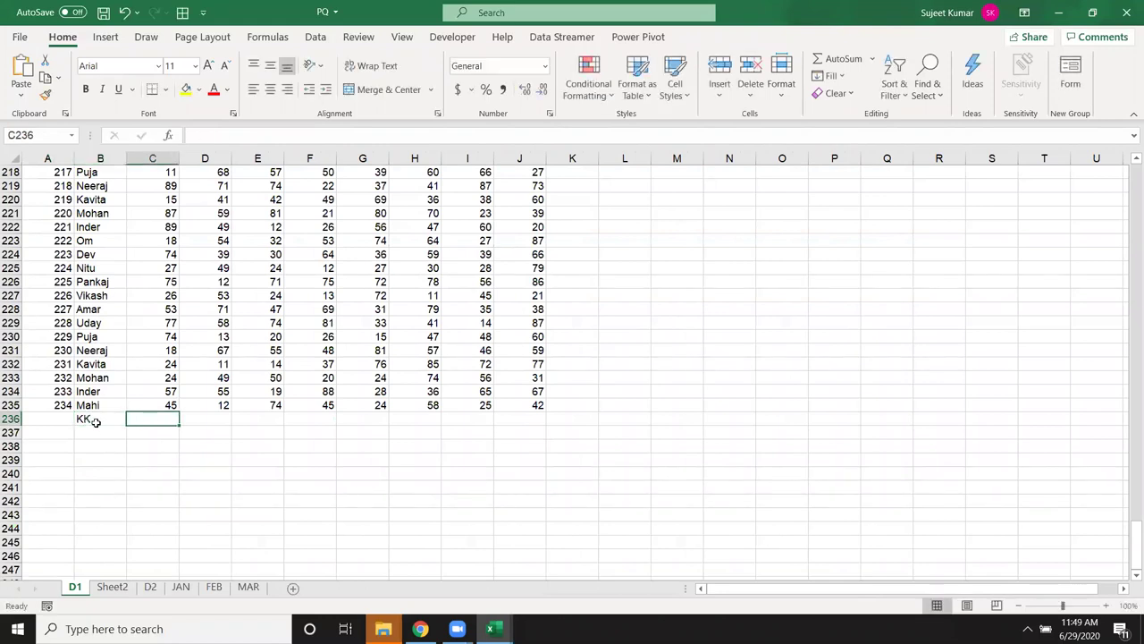
Fill row 236 with ID 235 and values 46, 245, 5421, 5244, then go to Sheet2.
{"action": "key", "text": "Left"}
{"action": "key", "text": "Left"}
{"action": "type", "text": "235"}
{"action": "key", "text": "Tab"}
{"action": "key", "text": "Tab"}
{"action": "type", "text": "46"}
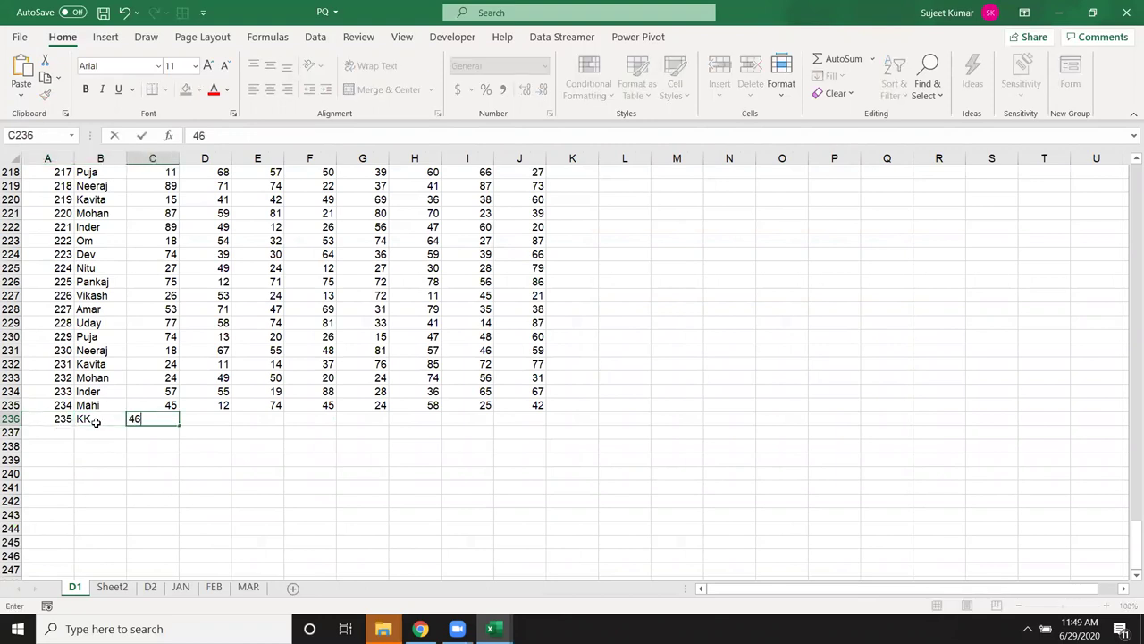
{"action": "key", "text": "Tab"}
{"action": "type", "text": "245"}
{"action": "key", "text": "Tab"}
{"action": "type", "text": "5421"}
{"action": "key", "text": "Tab"}
{"action": "type", "text": "5244"}
{"action": "key", "text": "Tab"}
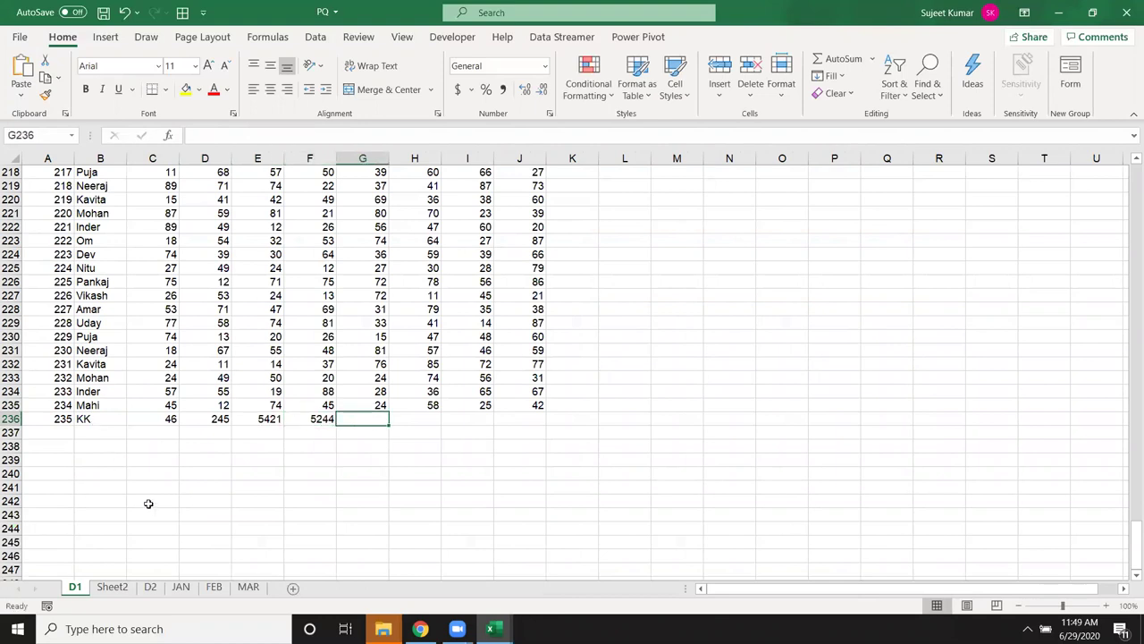
{"action": "left_click", "coordinate": [111, 586]}
Refresh the Sheet2 pivot so the KK row appears and the total becomes 11634.
{"action": "right_click", "coordinate": [93, 298]}
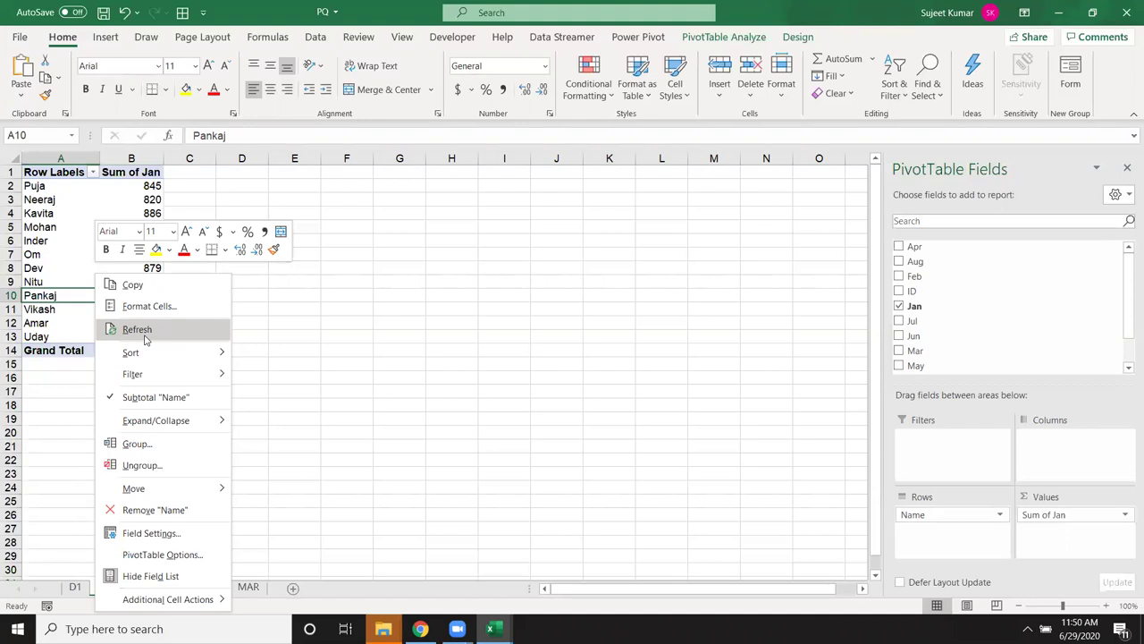
{"action": "left_click", "coordinate": [143, 330]}
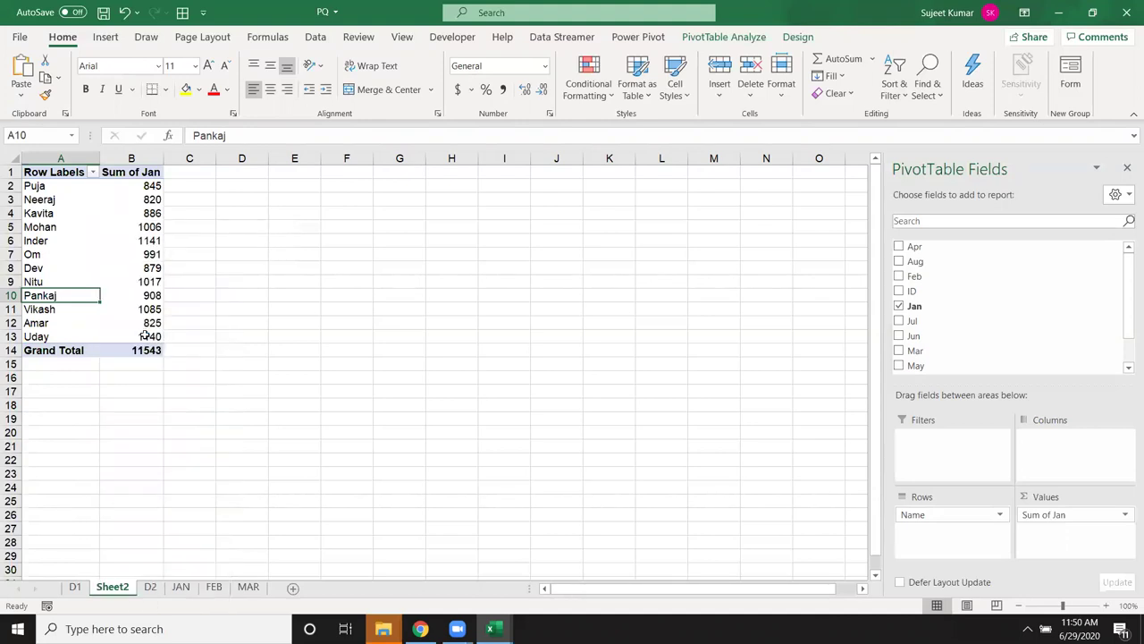
{"action": "left_click", "coordinate": [29, 364]}
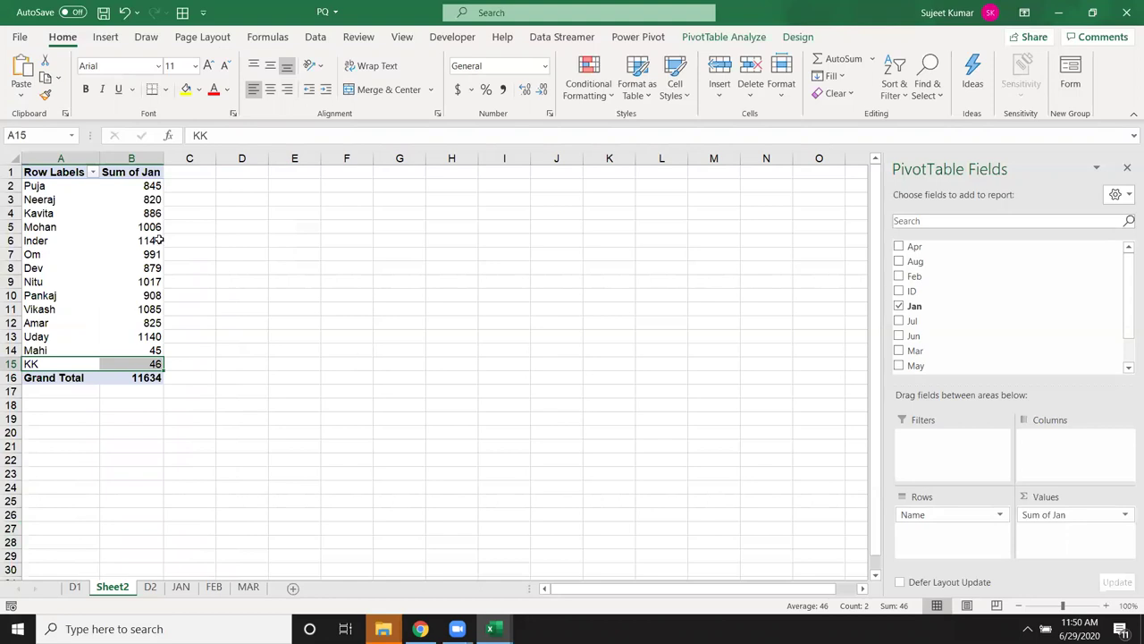
Insert a new pivot table on a new Sheet3 from the D1 data.
{"action": "left_click", "coordinate": [89, 212]}
{"action": "key", "text": "ctrl+space"}
{"action": "left_click_drag", "start_coordinate": [49, 158], "coordinate": [133, 158]}
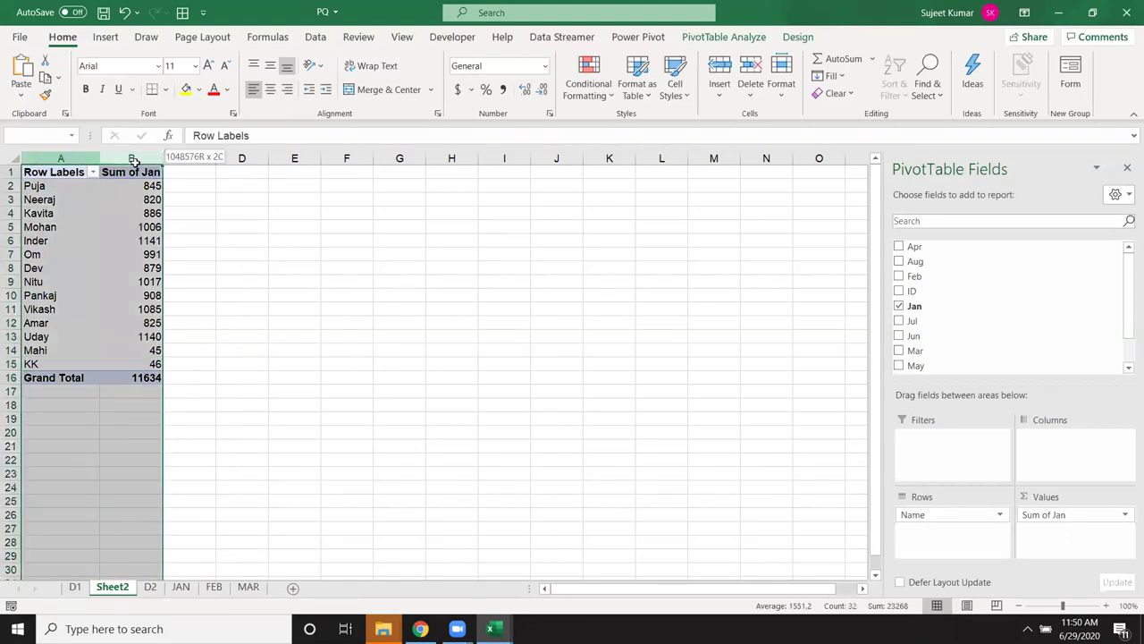
{"action": "key", "text": "ctrl+Page_Up"}
{"action": "left_click", "coordinate": [70, 206]}
{"action": "key", "text": "ctrl+Home"}
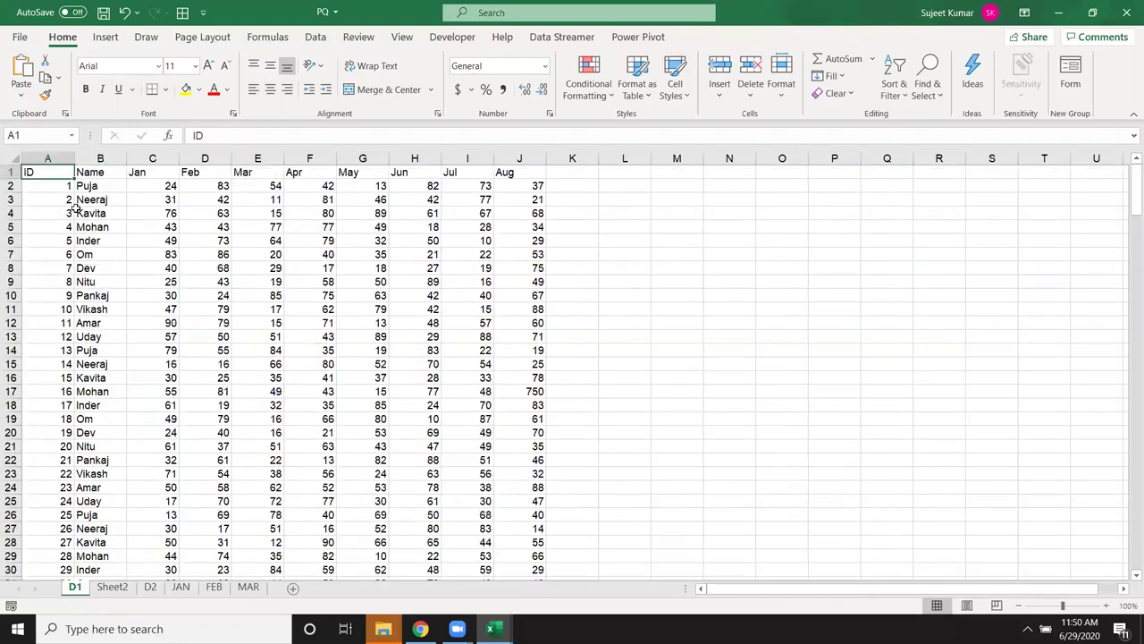
{"action": "left_click", "coordinate": [106, 36]}
{"action": "left_click", "coordinate": [27, 74]}
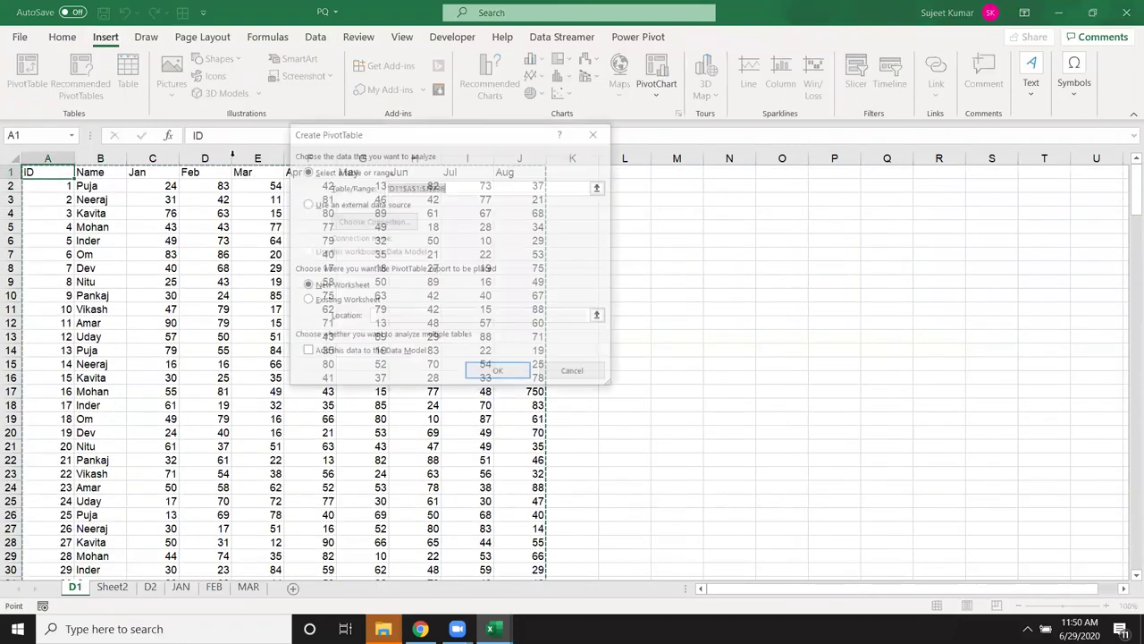
{"action": "left_click", "coordinate": [497, 370]}
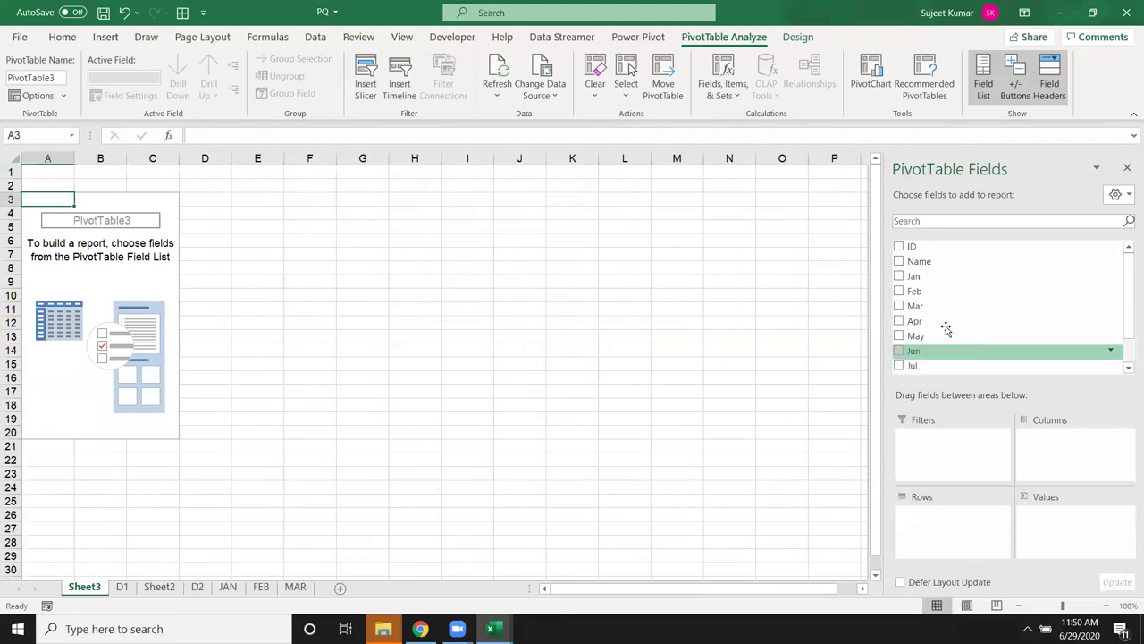
Add Name to Rows and Jul to Values, giving a Grand Total of 11627.
{"action": "left_click_drag", "start_coordinate": [919, 261], "coordinate": [949, 528]}
{"action": "left_click_drag", "start_coordinate": [926, 360], "coordinate": [1054, 529]}
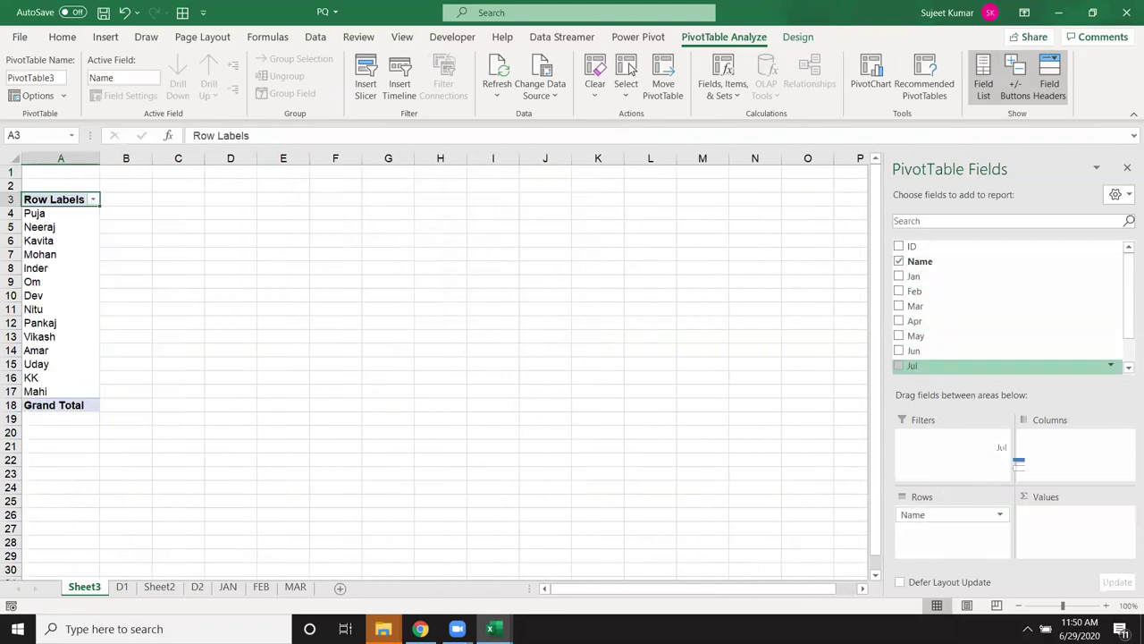
{"action": "left_click", "coordinate": [1126, 12]}
Close PQ without saving and reopen it from the Recent list on the Home page.
{"action": "left_click", "coordinate": [567, 330]}
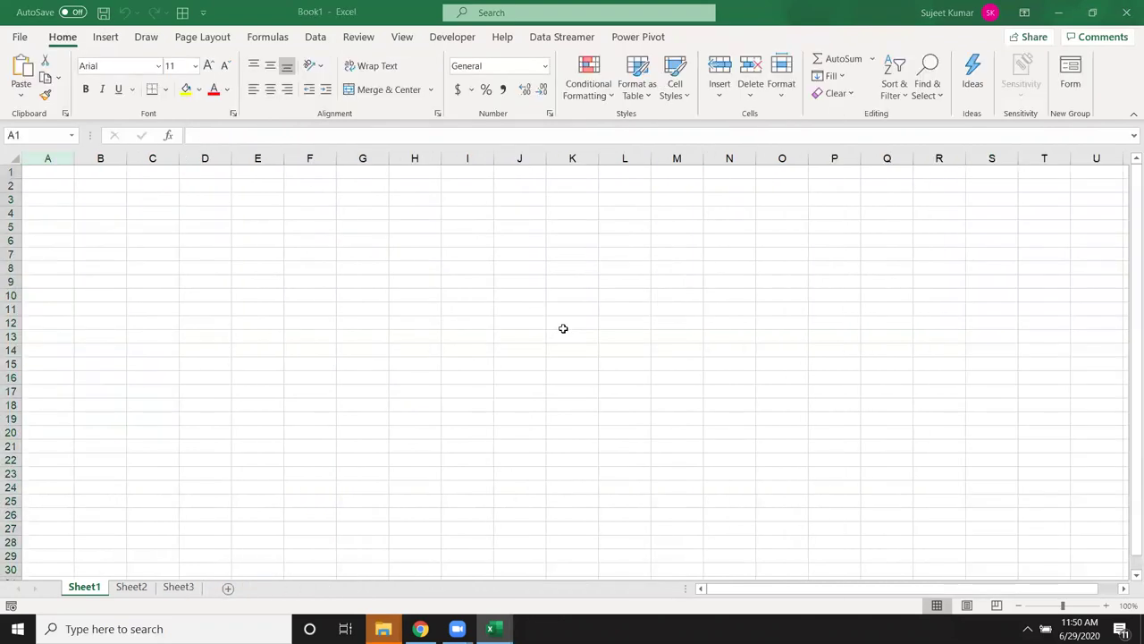
{"action": "left_click", "coordinate": [143, 212]}
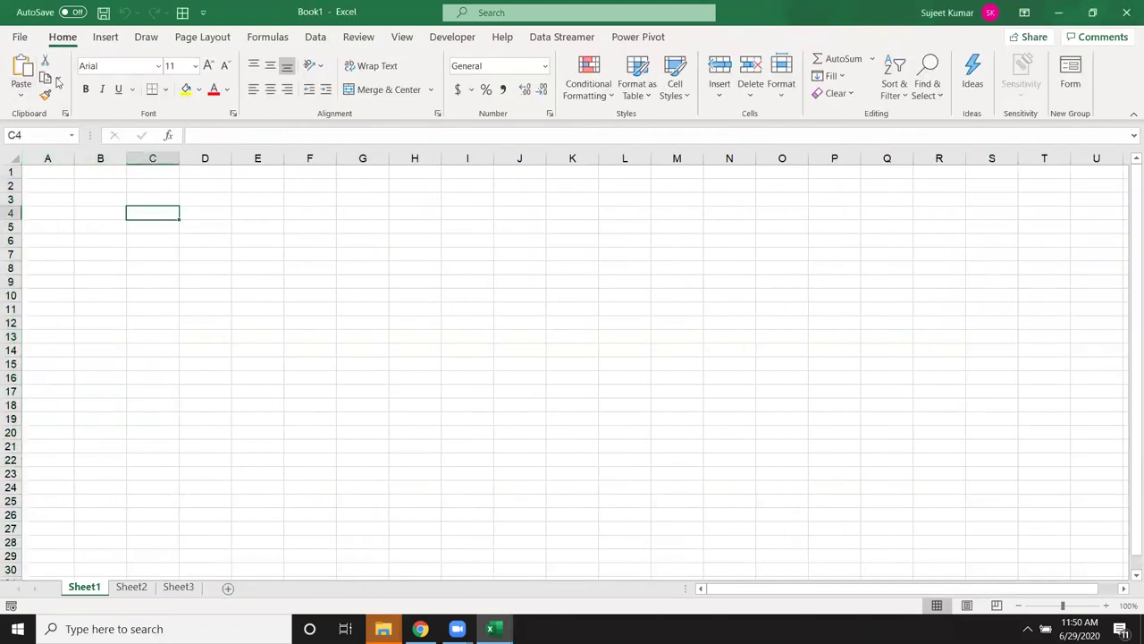
{"action": "left_click", "coordinate": [20, 37]}
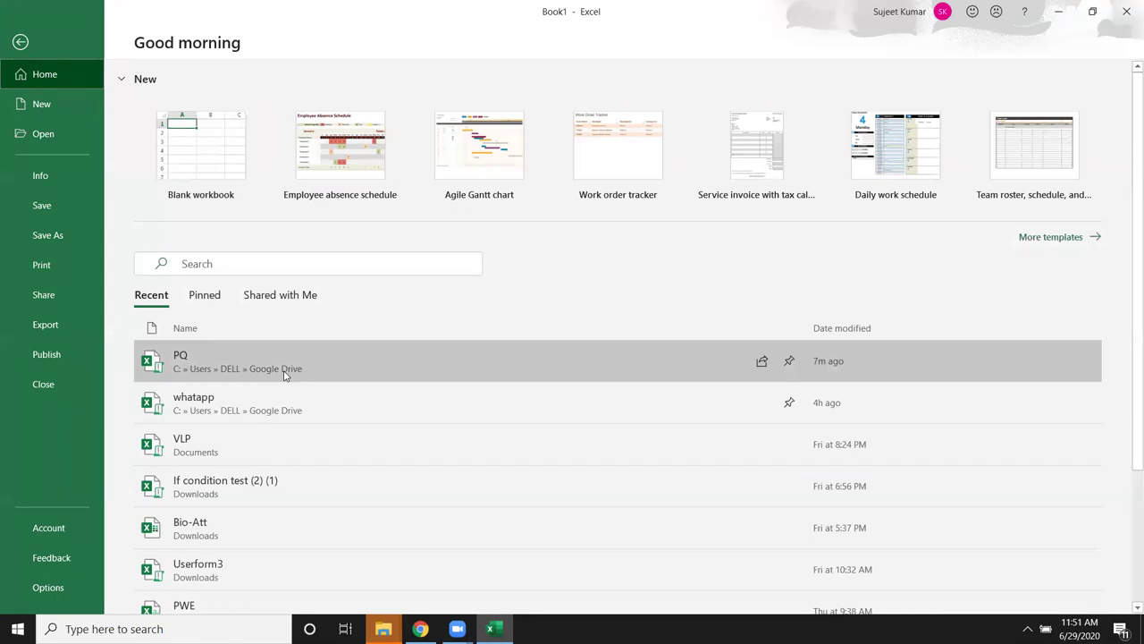
{"action": "left_click", "coordinate": [284, 376]}
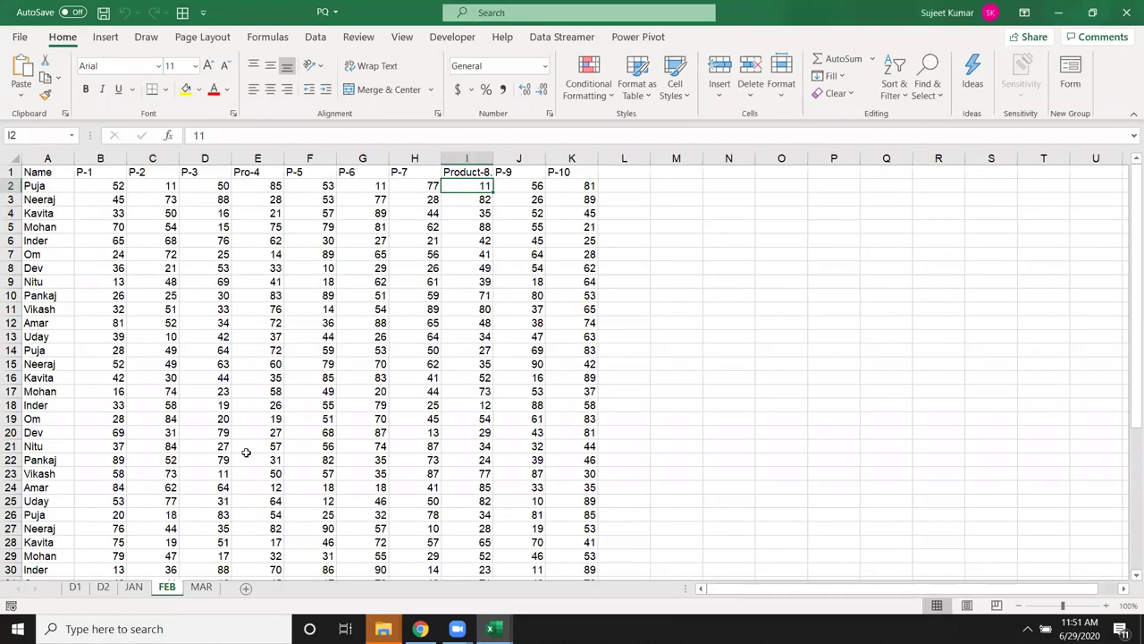
Insert PivotTable4 on a new Sheet1 from the D1 data starting at A1.
{"action": "left_click", "coordinate": [75, 588]}
{"action": "left_click", "coordinate": [87, 260]}
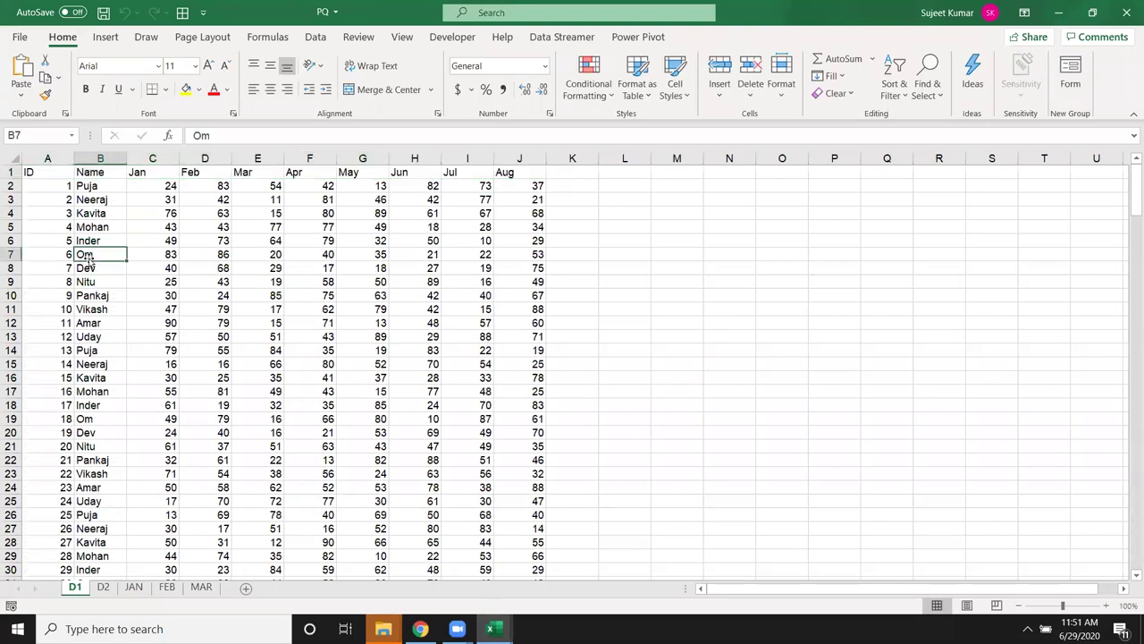
{"action": "left_click", "coordinate": [105, 37]}
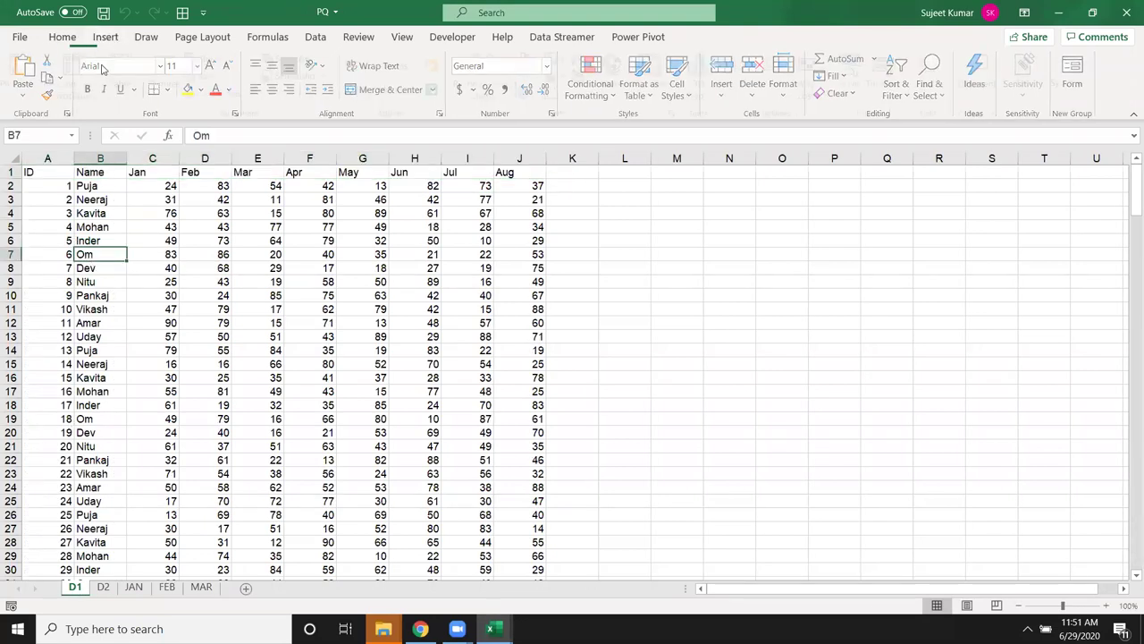
{"action": "left_click", "coordinate": [39, 172]}
{"action": "left_click_drag", "start_coordinate": [381, 313], "coordinate": [556, 532]}
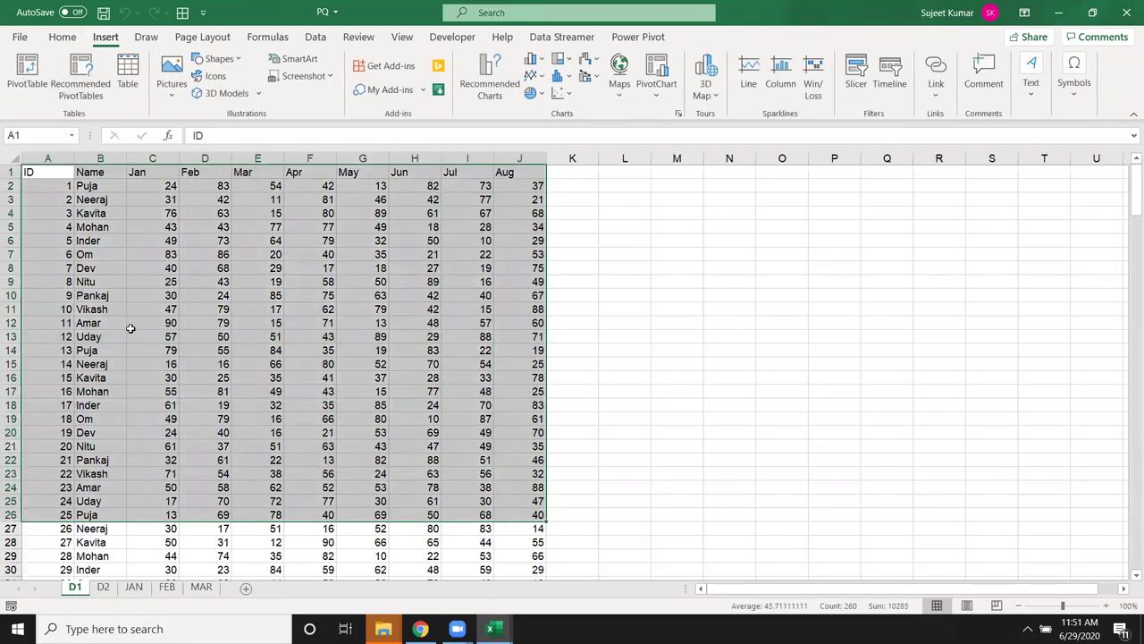
{"action": "left_click", "coordinate": [130, 329]}
{"action": "left_click", "coordinate": [40, 171]}
{"action": "left_click", "coordinate": [27, 71]}
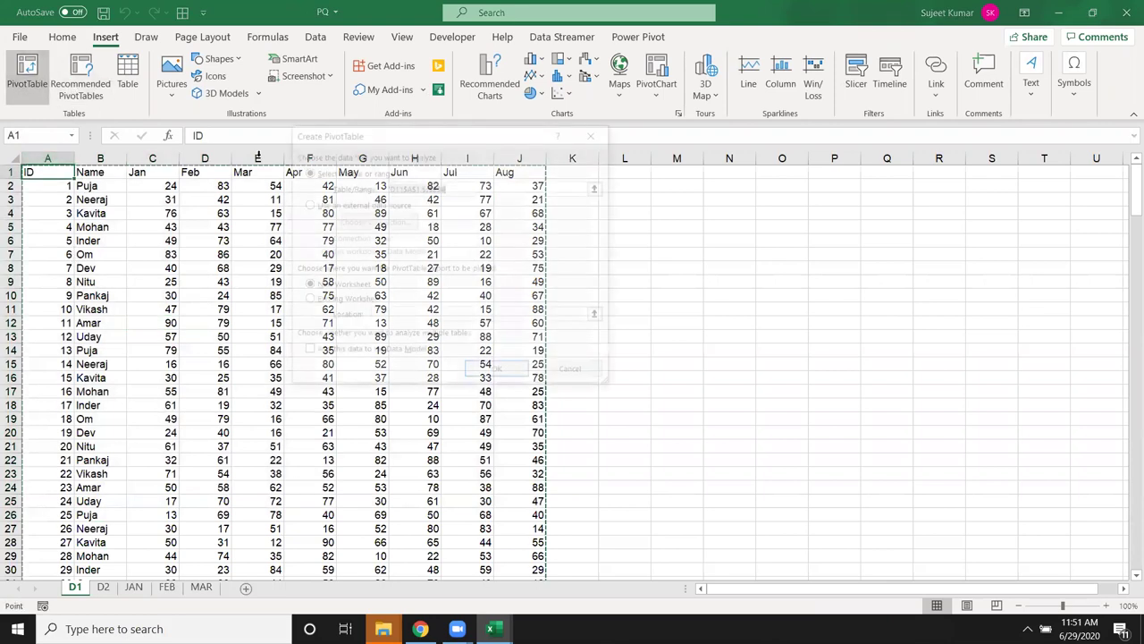
{"action": "left_click", "coordinate": [498, 372]}
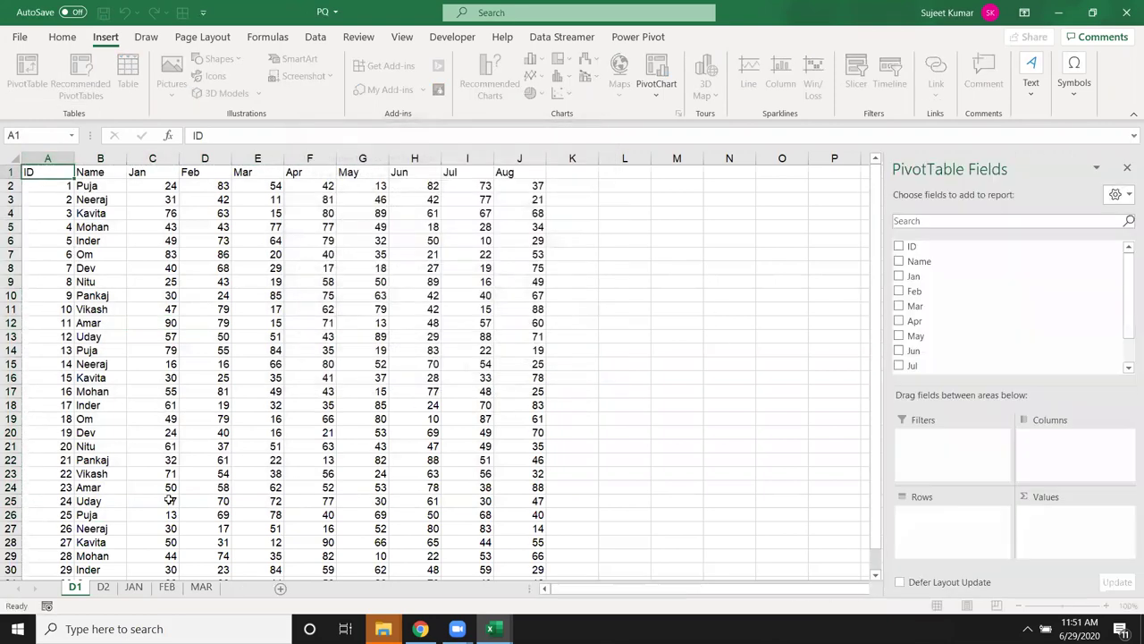
Glance at the D1 data, then view the new pivot's PivotTable Analyze and Power Pivot tabs.
{"action": "left_click", "coordinate": [124, 587]}
{"action": "left_click", "coordinate": [140, 524]}
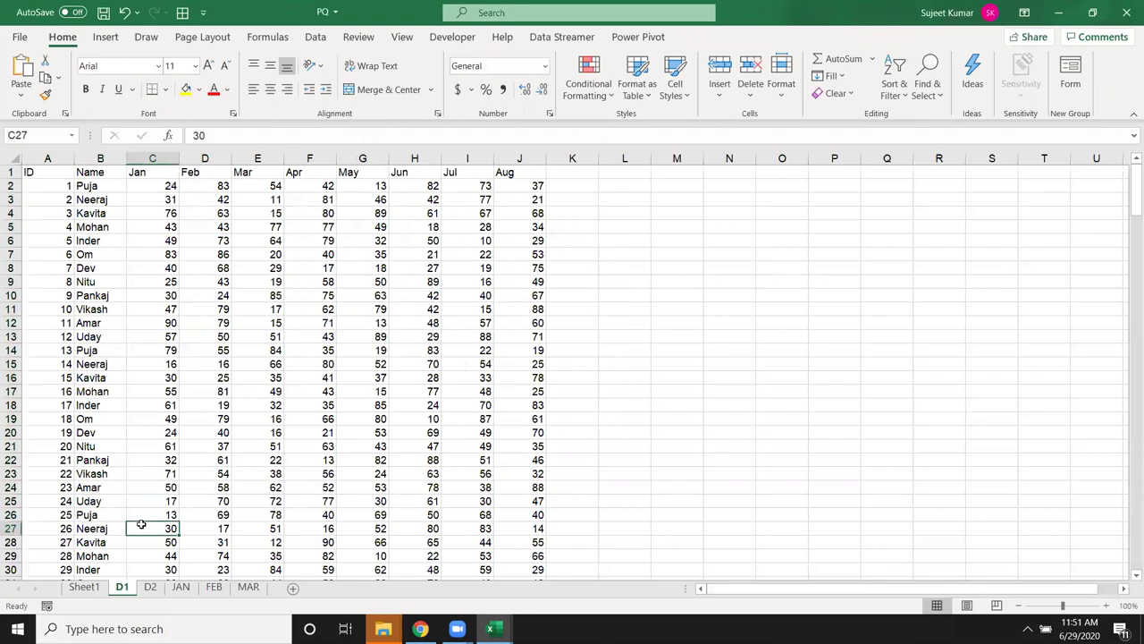
{"action": "left_click", "coordinate": [85, 587]}
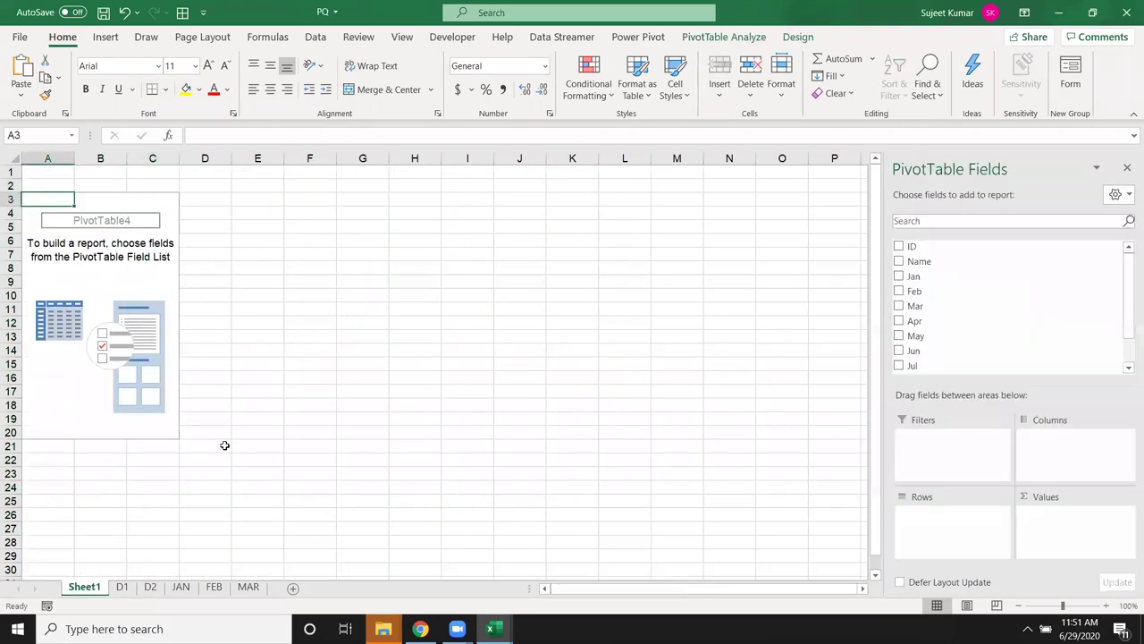
{"action": "left_click", "coordinate": [704, 43]}
{"action": "left_click", "coordinate": [647, 40]}
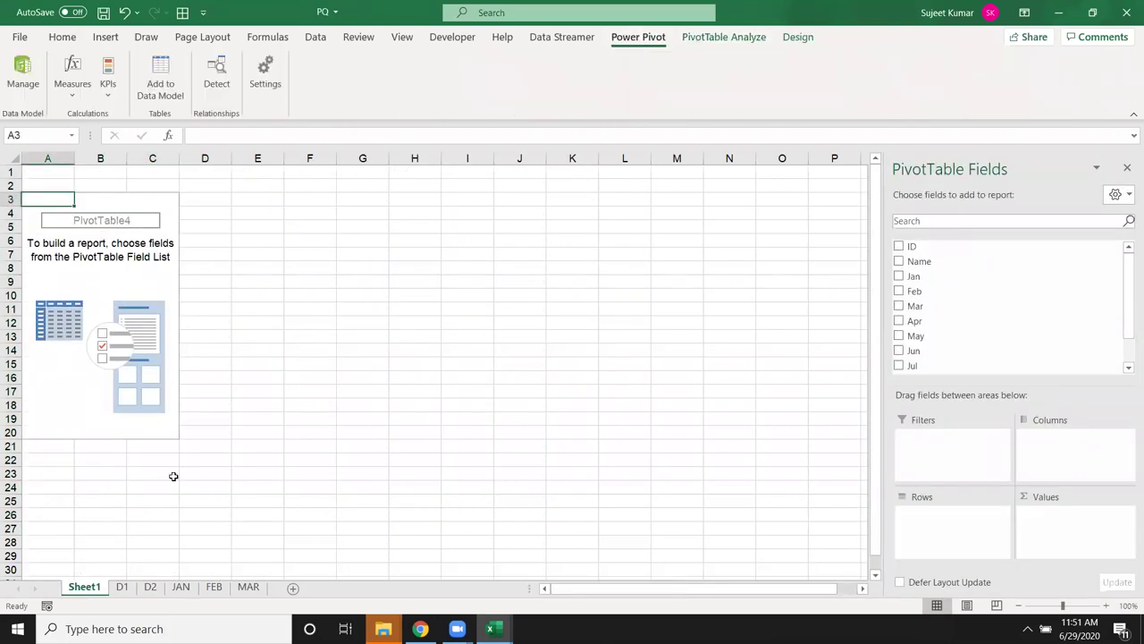
Delete the Sheet1 pivot table sheet.
{"action": "right_click", "coordinate": [91, 590]}
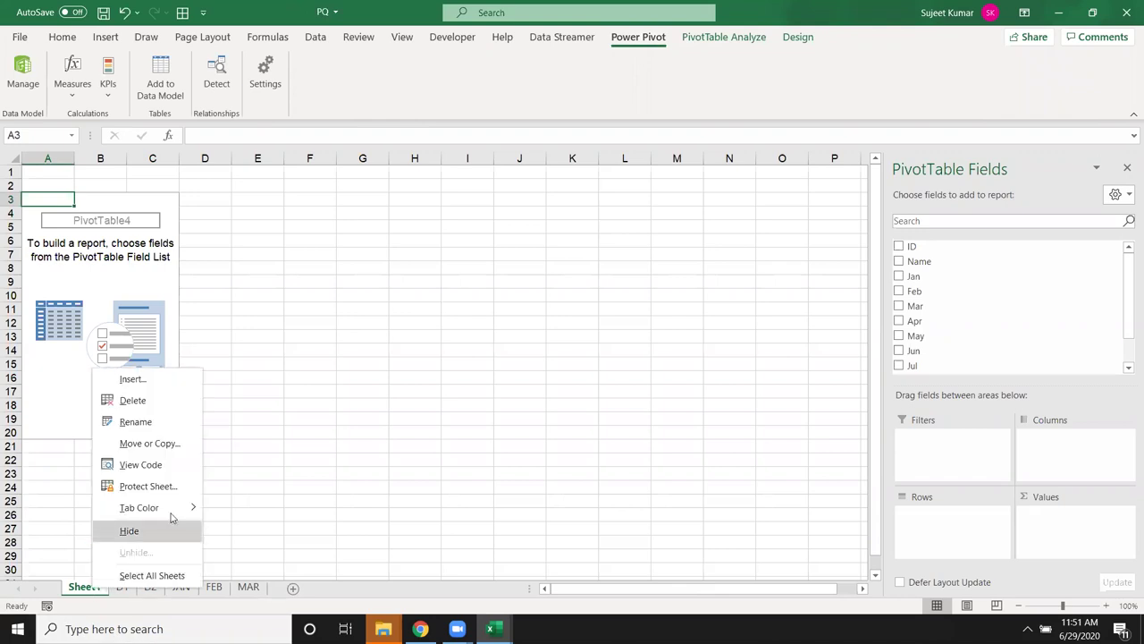
{"action": "left_click", "coordinate": [134, 401]}
{"action": "left_click", "coordinate": [541, 356]}
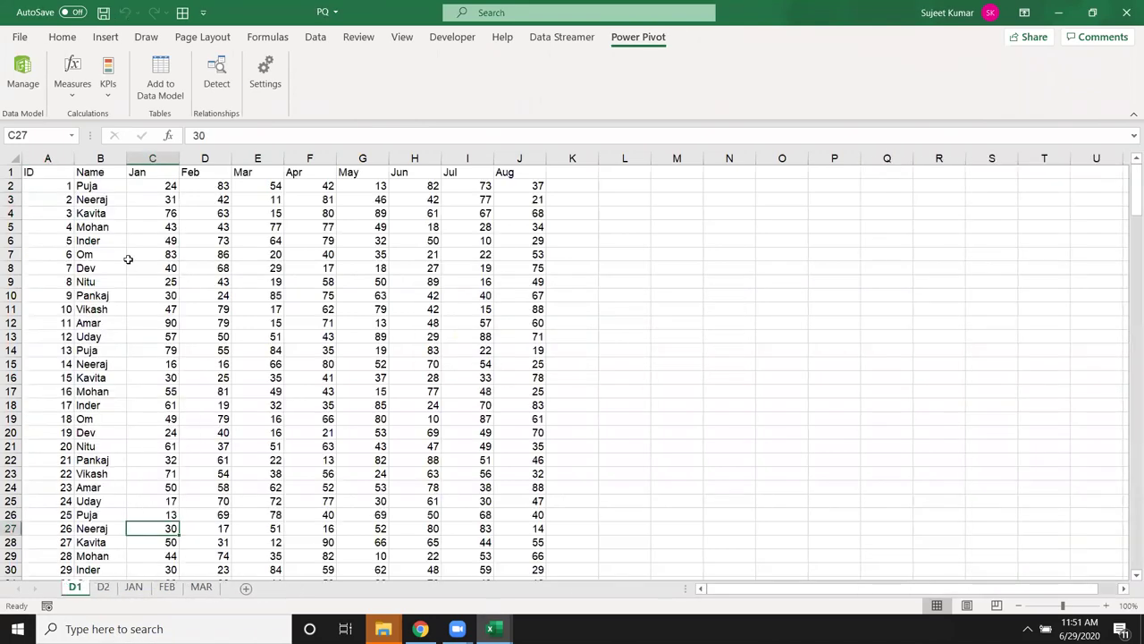
{"action": "left_click", "coordinate": [58, 186]}
{"action": "left_click", "coordinate": [62, 37]}
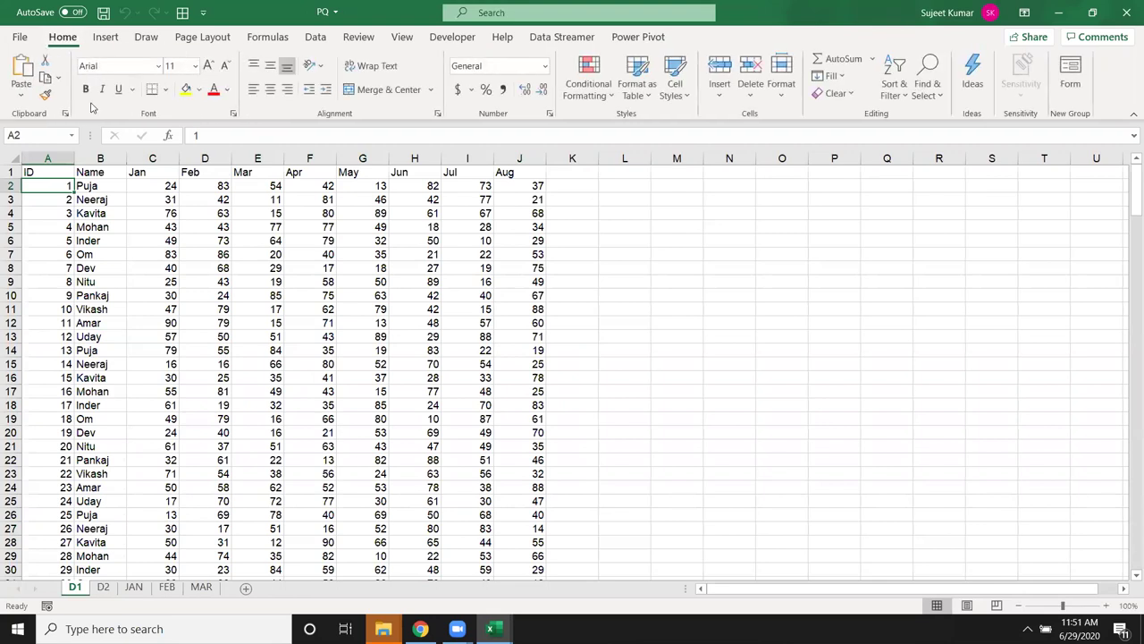
Add a new blank Sheet2 after D1 and switch to it.
{"action": "left_click", "coordinate": [246, 589]}
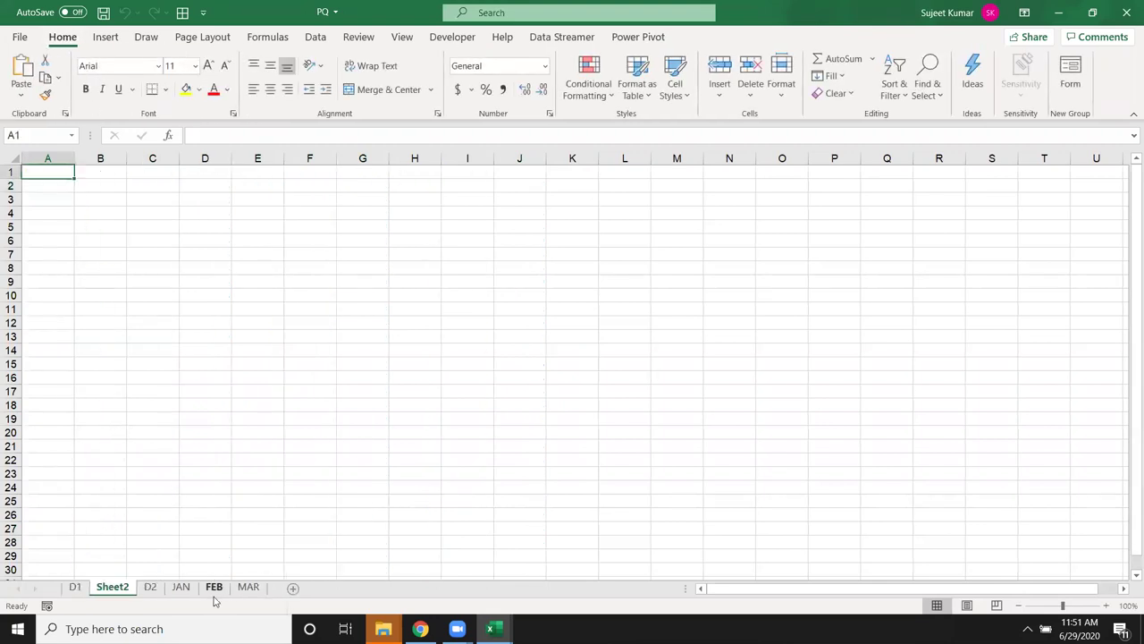
{"action": "left_click", "coordinate": [76, 587]}
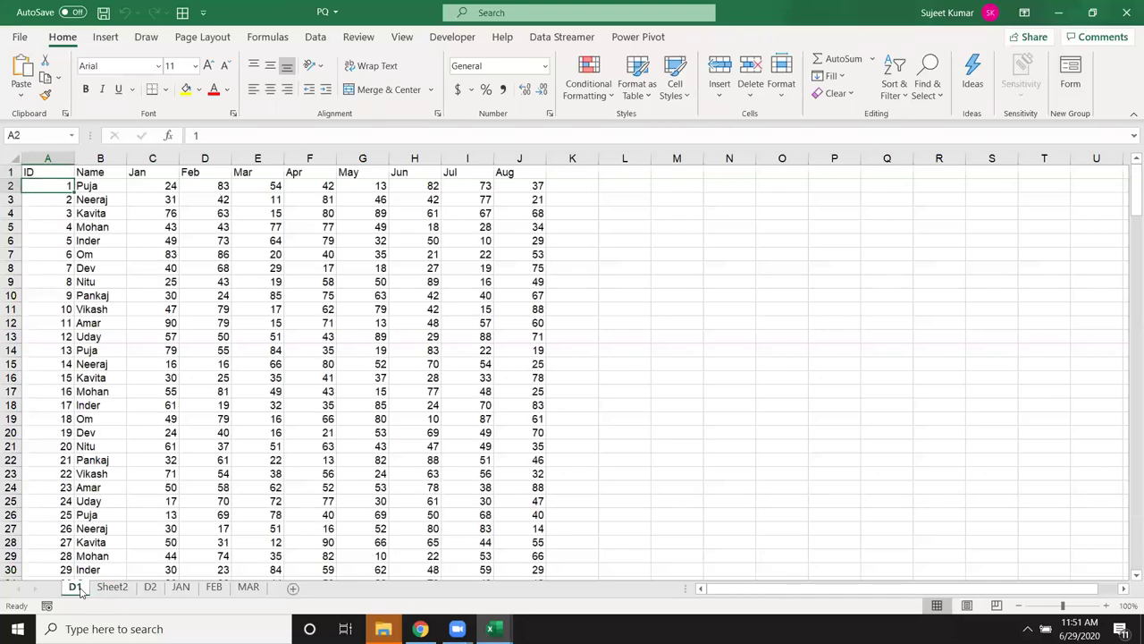
{"action": "left_click", "coordinate": [105, 37]}
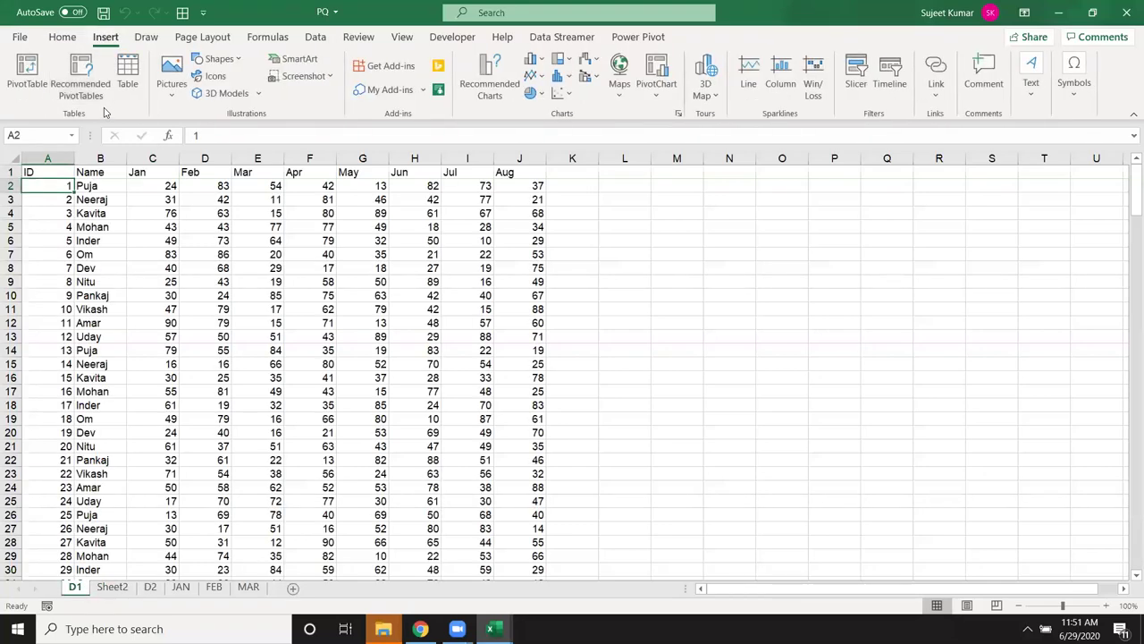
{"action": "left_click", "coordinate": [119, 588]}
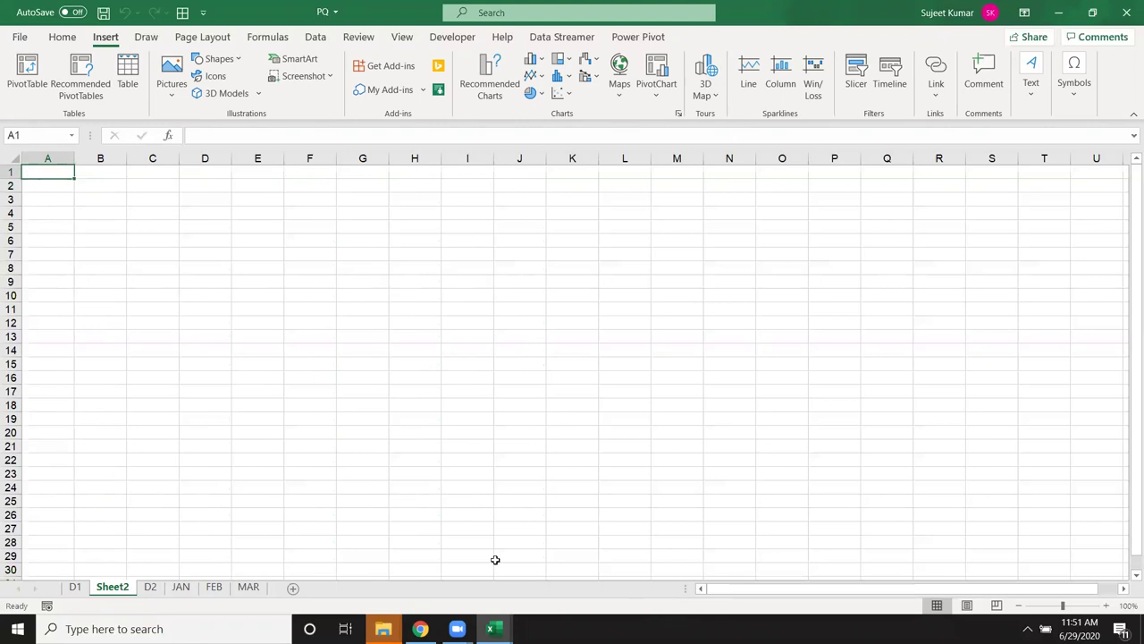
Create a Sheet2 pivot connected to the D1$ table of PQ browsed from Google Drive.
{"action": "left_click", "coordinate": [36, 69]}
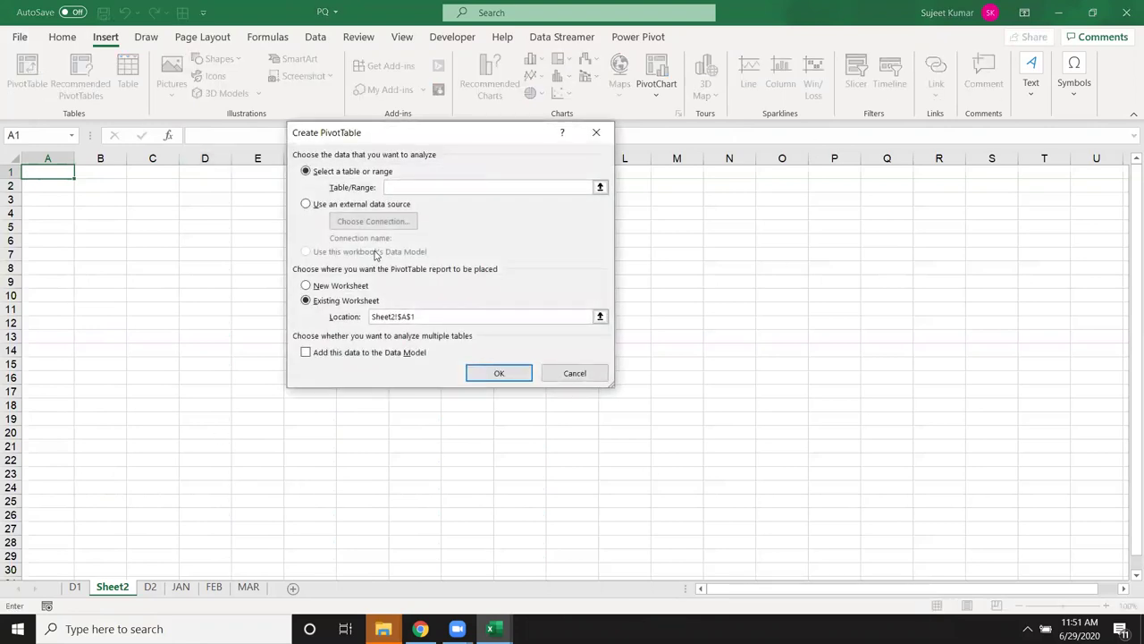
{"action": "left_click", "coordinate": [366, 205]}
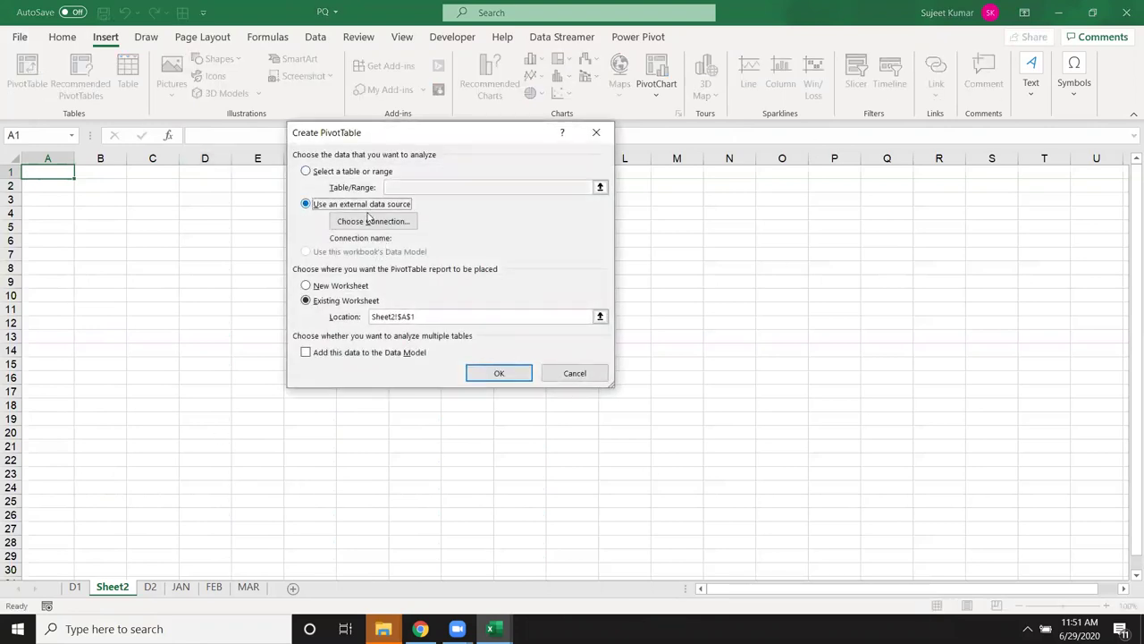
{"action": "left_click", "coordinate": [372, 223]}
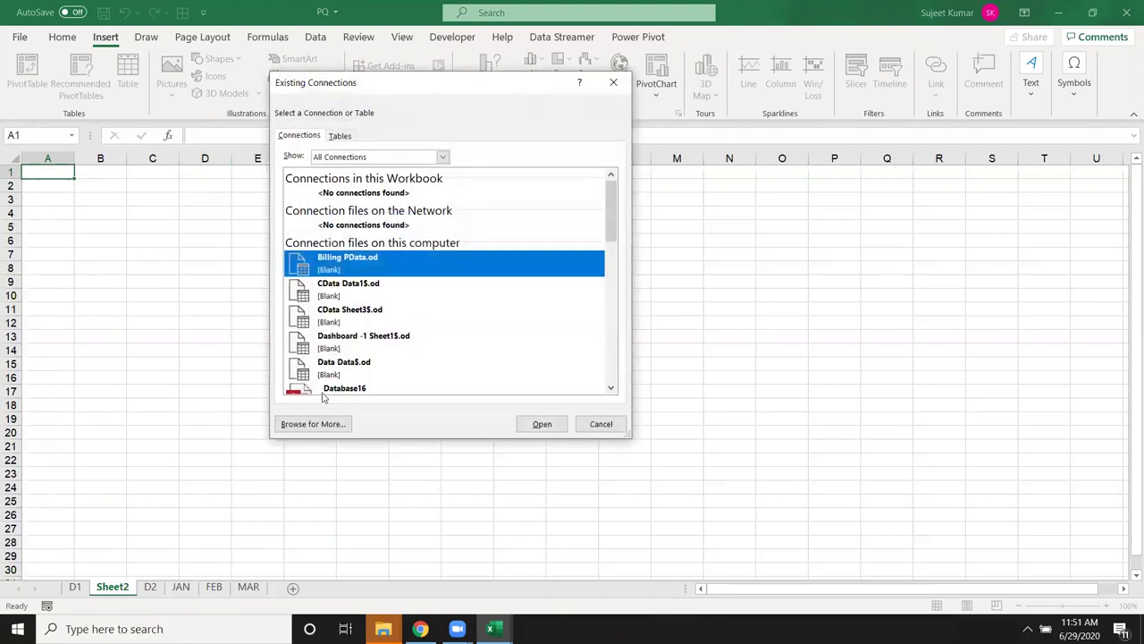
{"action": "left_click", "coordinate": [314, 426]}
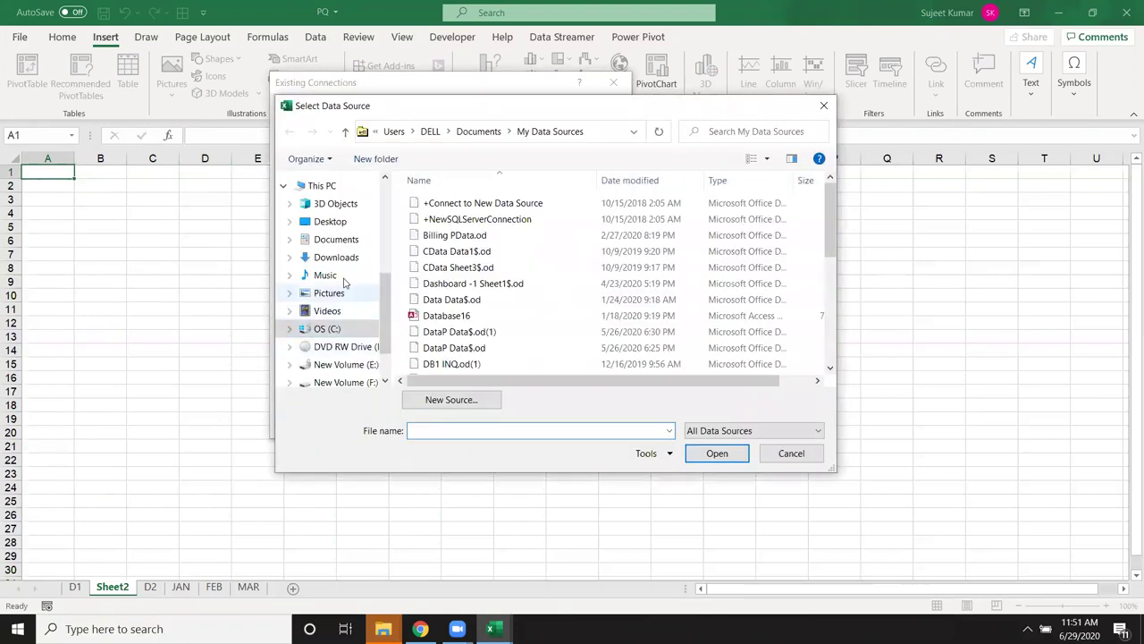
{"action": "scroll", "coordinate": [349, 268], "scroll_direction": "up", "scroll_amount": 2}
{"action": "scroll", "coordinate": [349, 256], "scroll_direction": "up", "scroll_amount": 1}
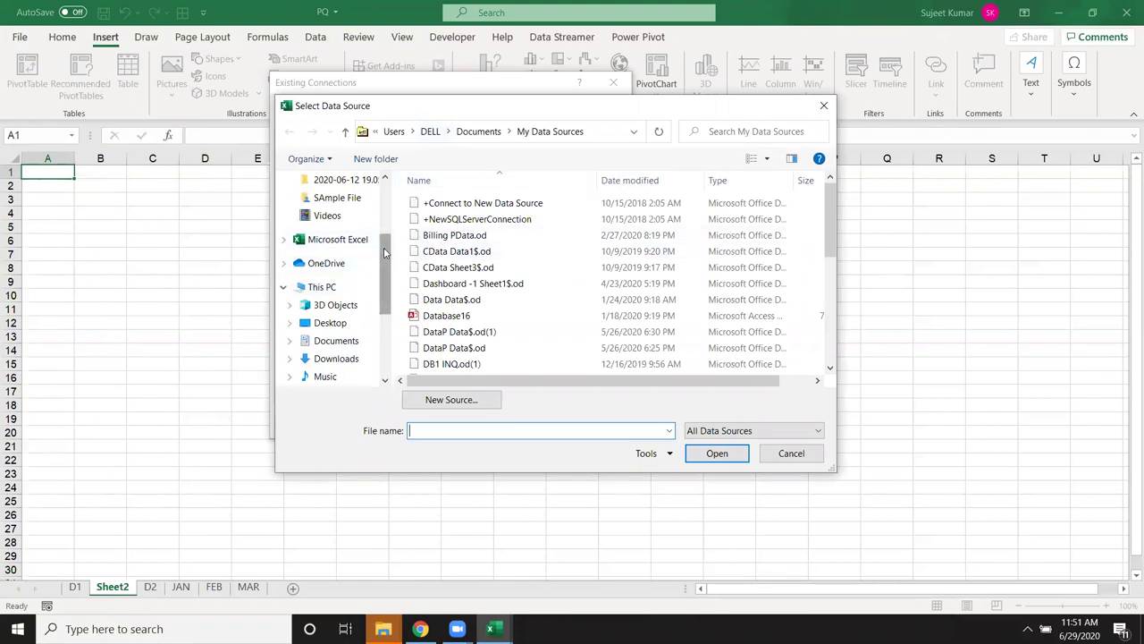
{"action": "scroll", "coordinate": [363, 233], "scroll_direction": "up", "scroll_amount": 2}
{"action": "left_click", "coordinate": [358, 233]}
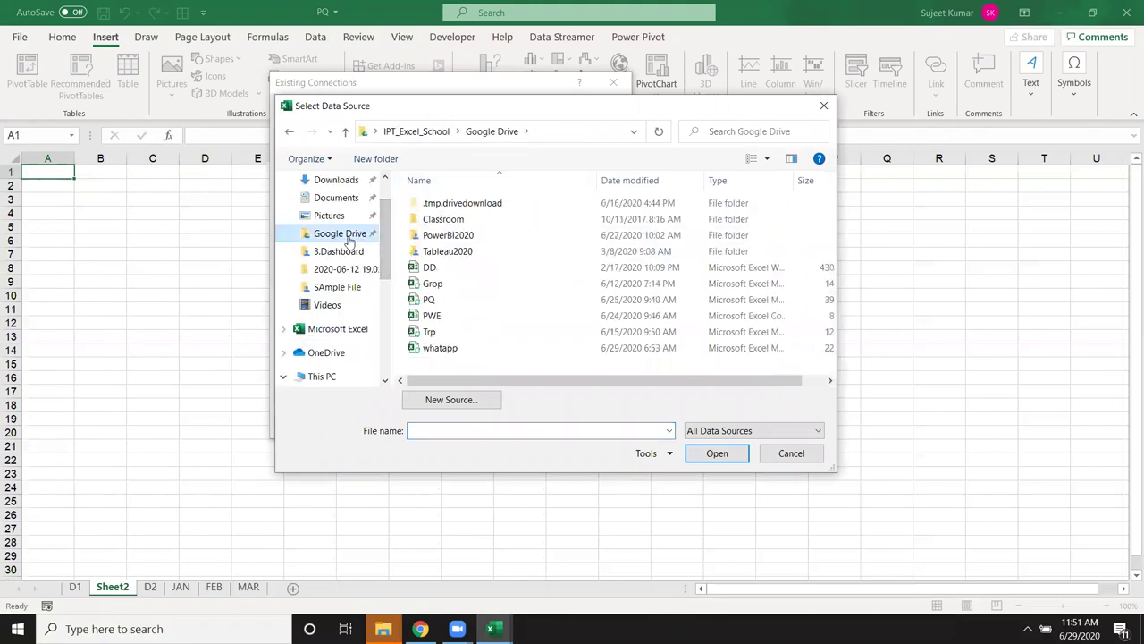
{"action": "left_click", "coordinate": [449, 300]}
{"action": "left_click", "coordinate": [702, 460]}
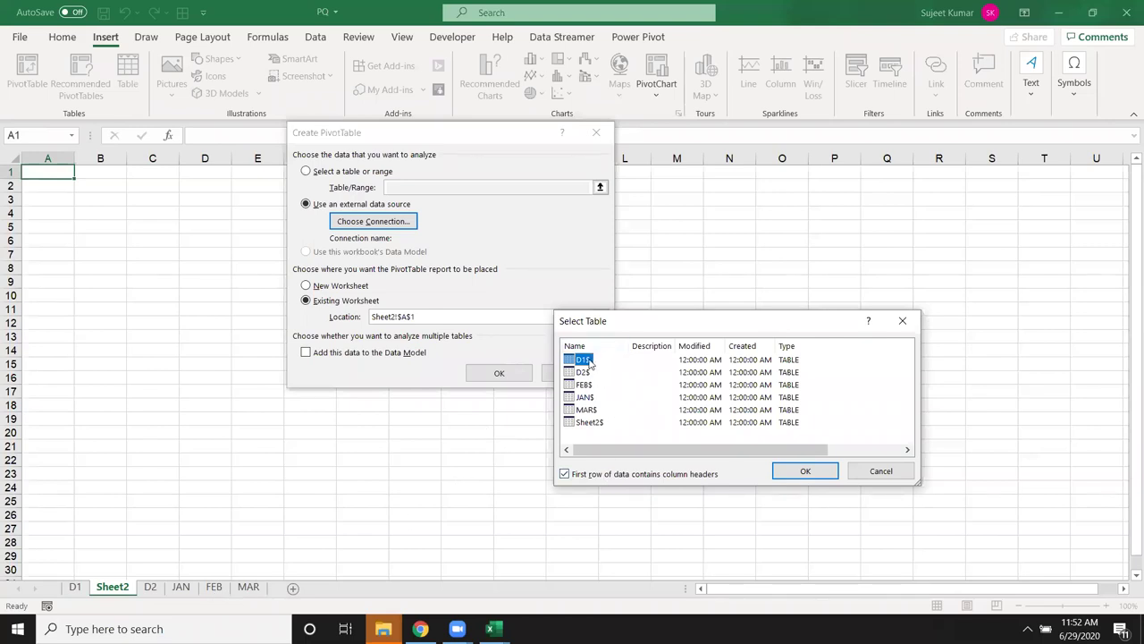
{"action": "left_click", "coordinate": [798, 479]}
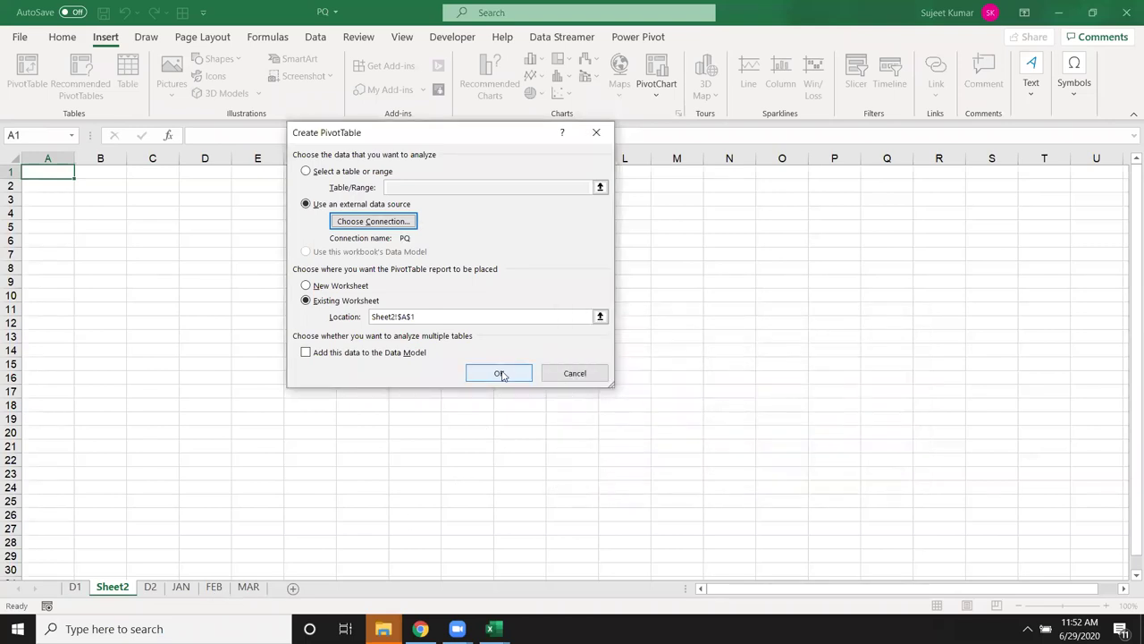
{"action": "left_click", "coordinate": [499, 373]}
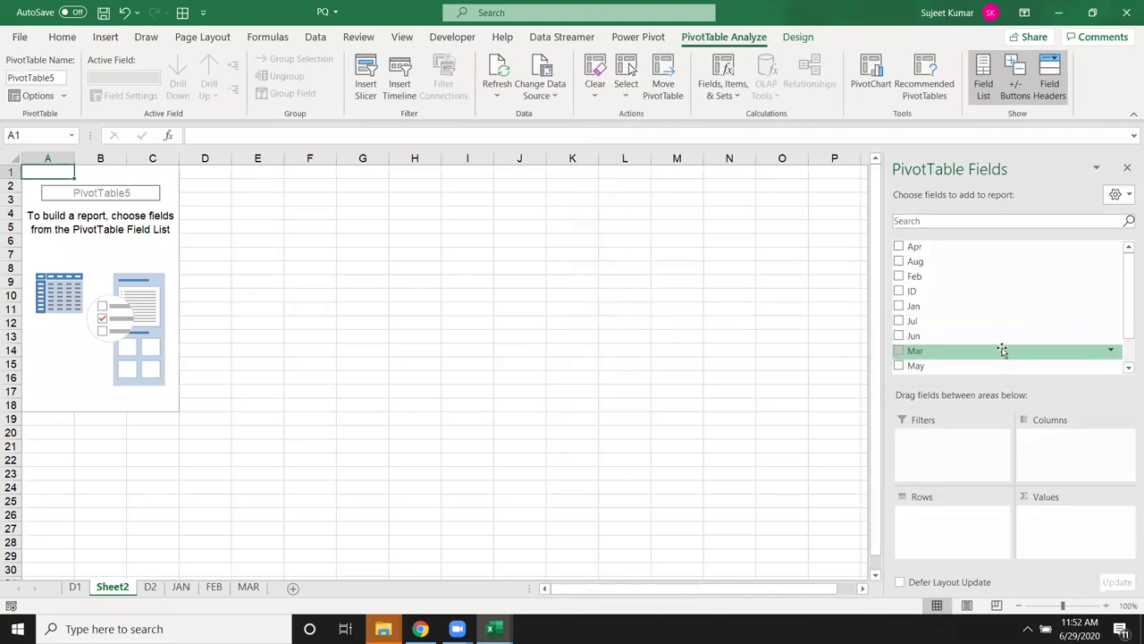
Add Name to Rows and Jan to Values, giving a Grand Total of 11543.
{"action": "scroll", "coordinate": [1003, 344], "scroll_direction": "down", "scroll_amount": 1}
{"action": "left_click_drag", "start_coordinate": [988, 356], "coordinate": [972, 529]}
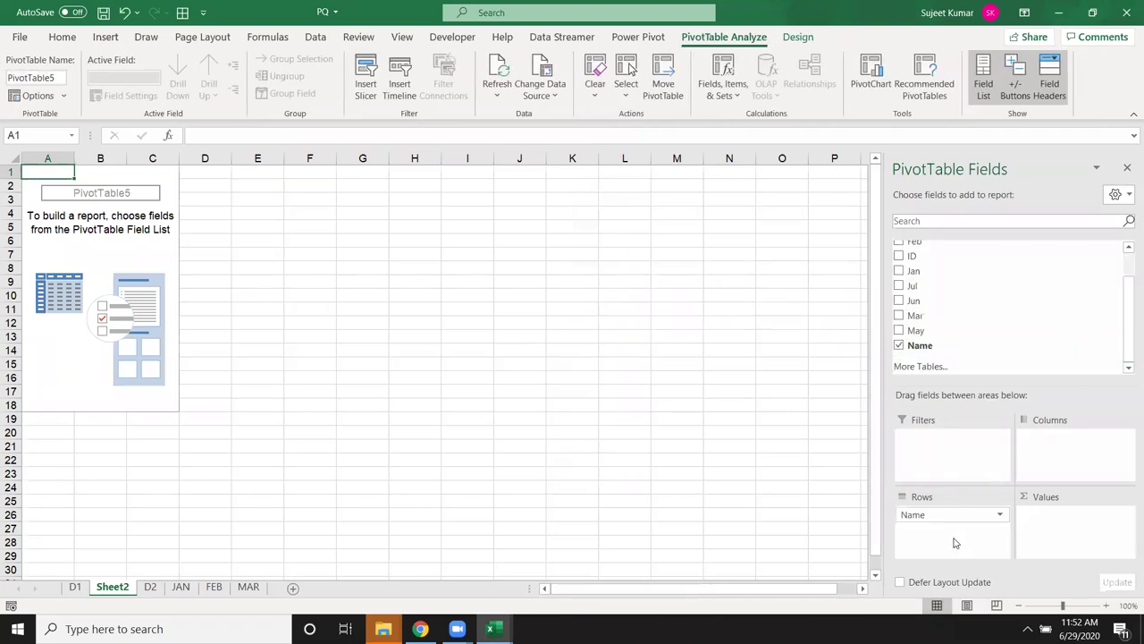
{"action": "scroll", "coordinate": [926, 271], "scroll_direction": "up", "scroll_amount": 1}
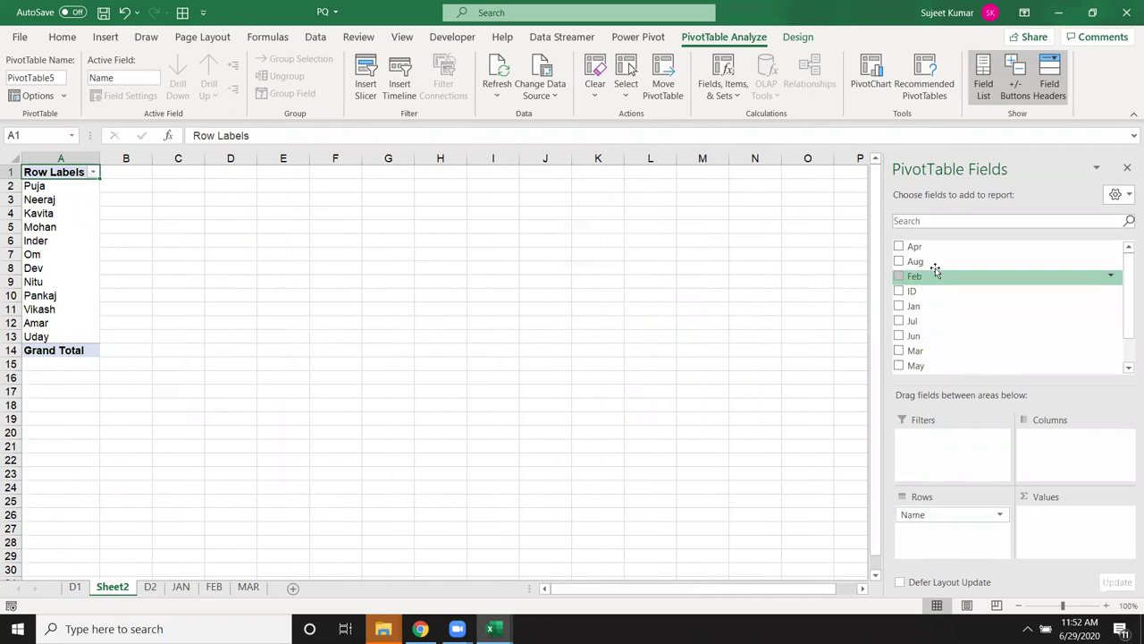
{"action": "left_click_drag", "start_coordinate": [943, 305], "coordinate": [1046, 519]}
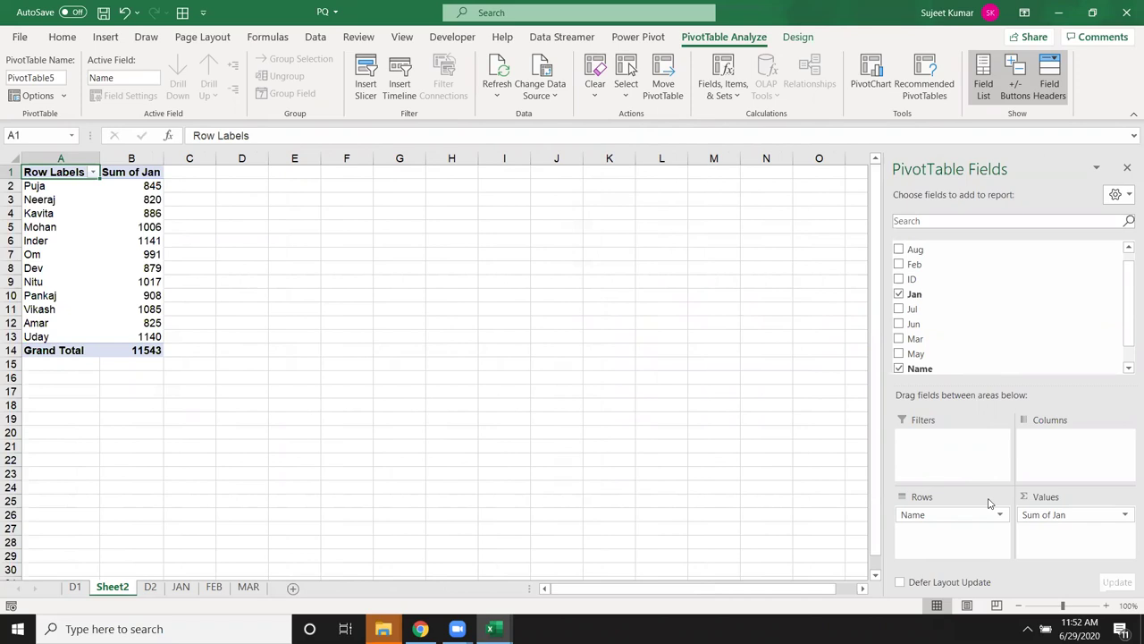
Select a Sum of Jan value, then empty cell D3 beside the pivot.
{"action": "left_click", "coordinate": [105, 215]}
{"action": "left_click", "coordinate": [62, 39]}
{"action": "left_click", "coordinate": [100, 40]}
{"action": "left_click", "coordinate": [243, 200]}
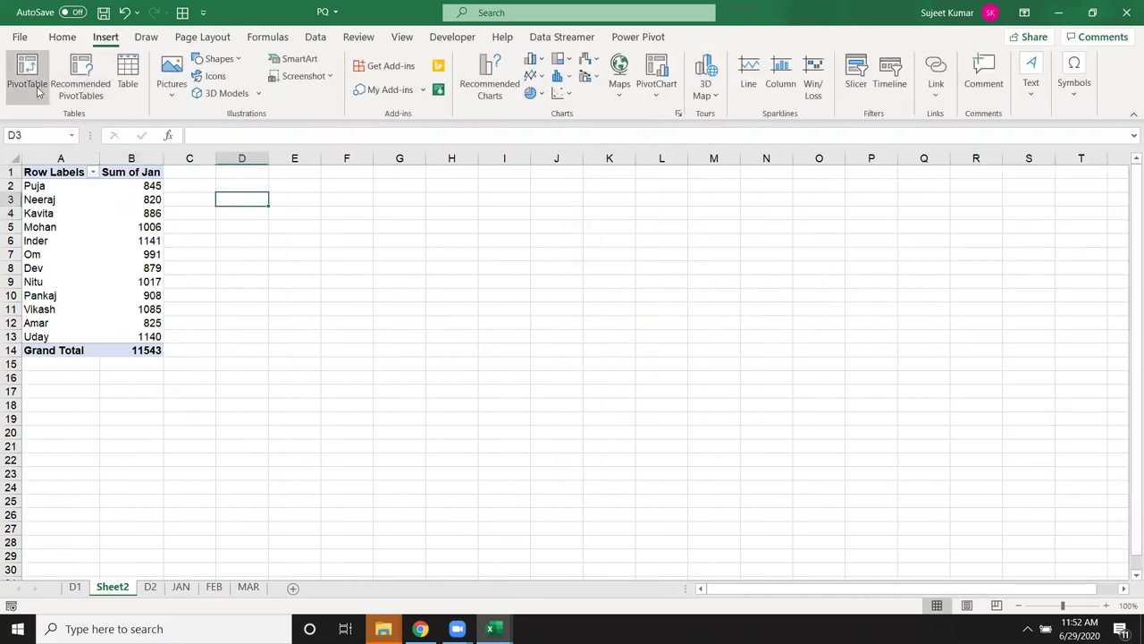
{"action": "left_click", "coordinate": [27, 76]}
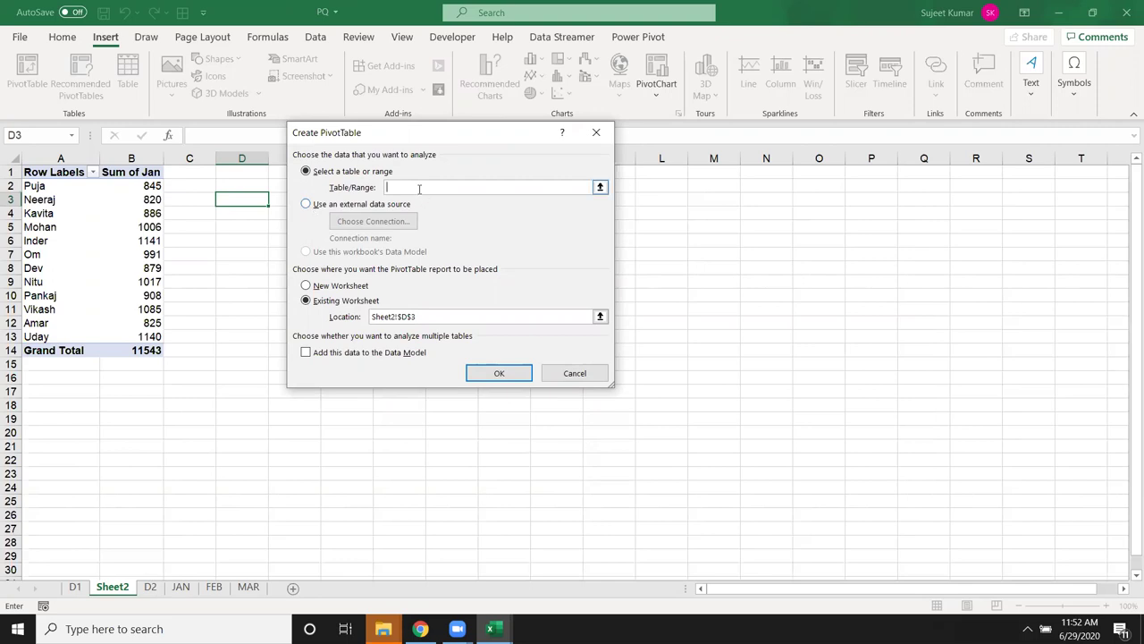
{"action": "left_click", "coordinate": [76, 589]}
{"action": "left_click_drag", "start_coordinate": [53, 174], "coordinate": [485, 555]}
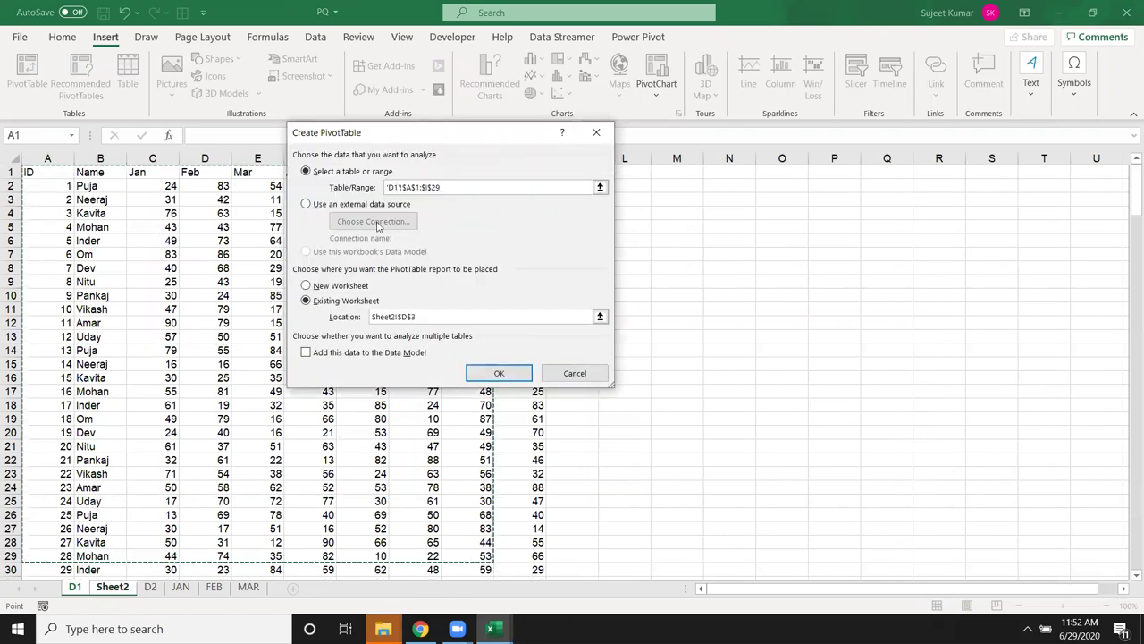
{"action": "left_click", "coordinate": [571, 374]}
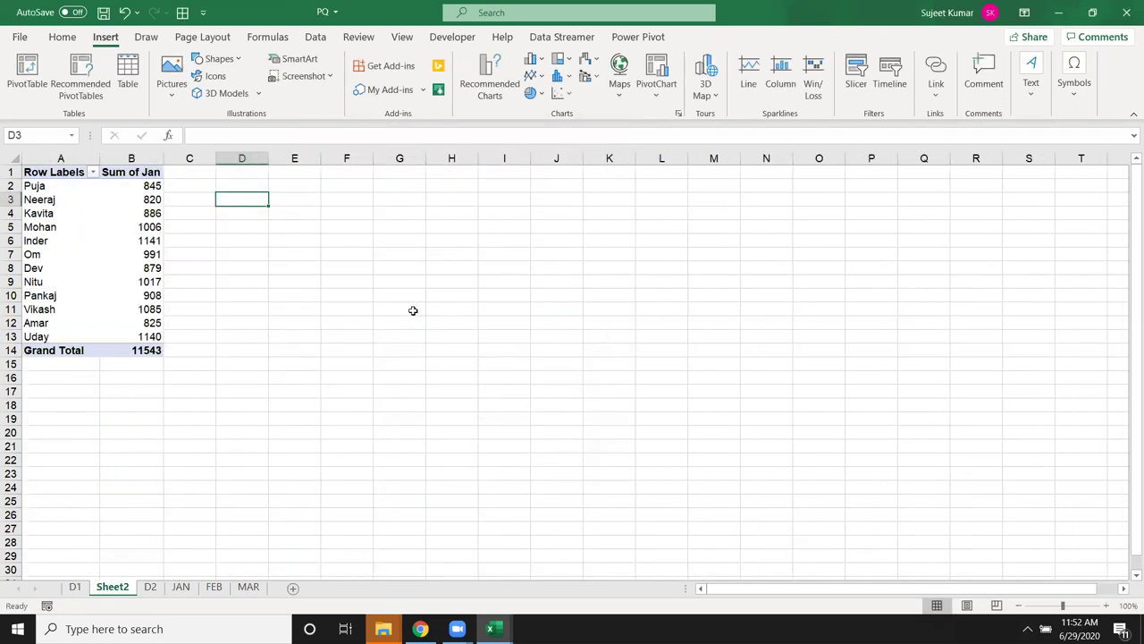
{"action": "left_click", "coordinate": [1120, 21]}
Choose Don't Save so PQ closes, leaving the empty Book1.
{"action": "left_click", "coordinate": [590, 330]}
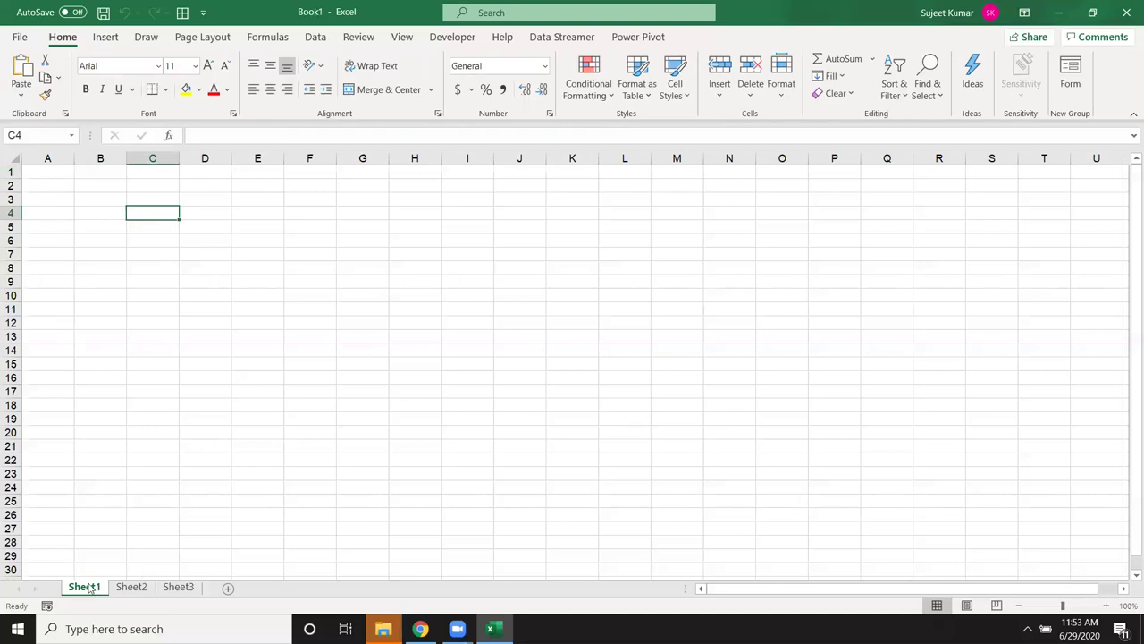
Start a PivotTable in Book1 and cancel it.
{"action": "left_click", "coordinate": [104, 38]}
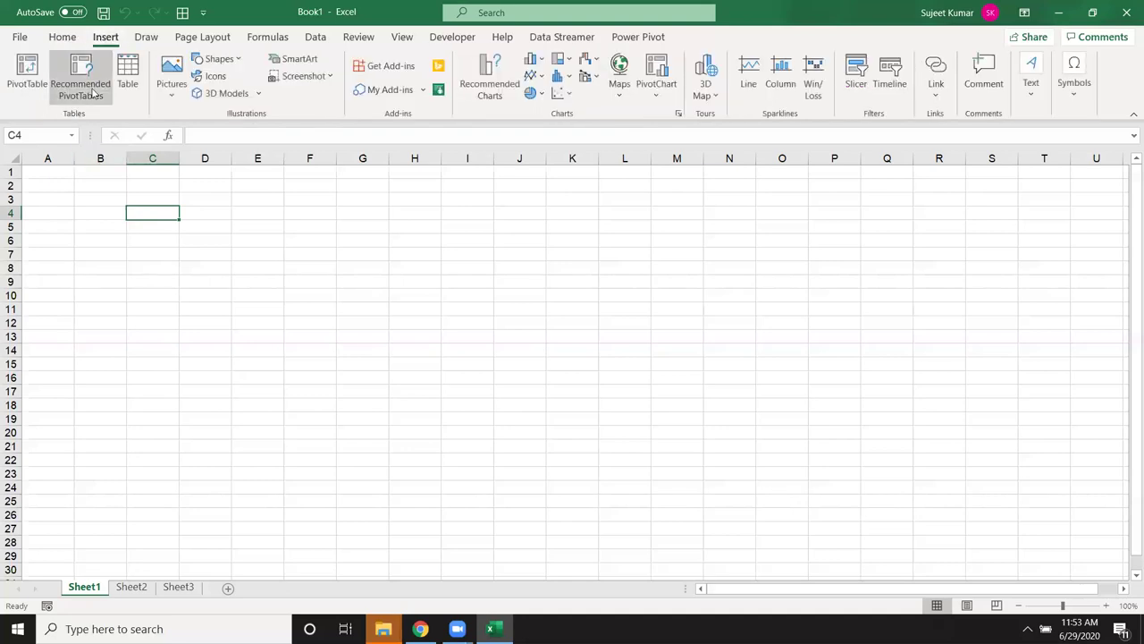
{"action": "left_click", "coordinate": [27, 76]}
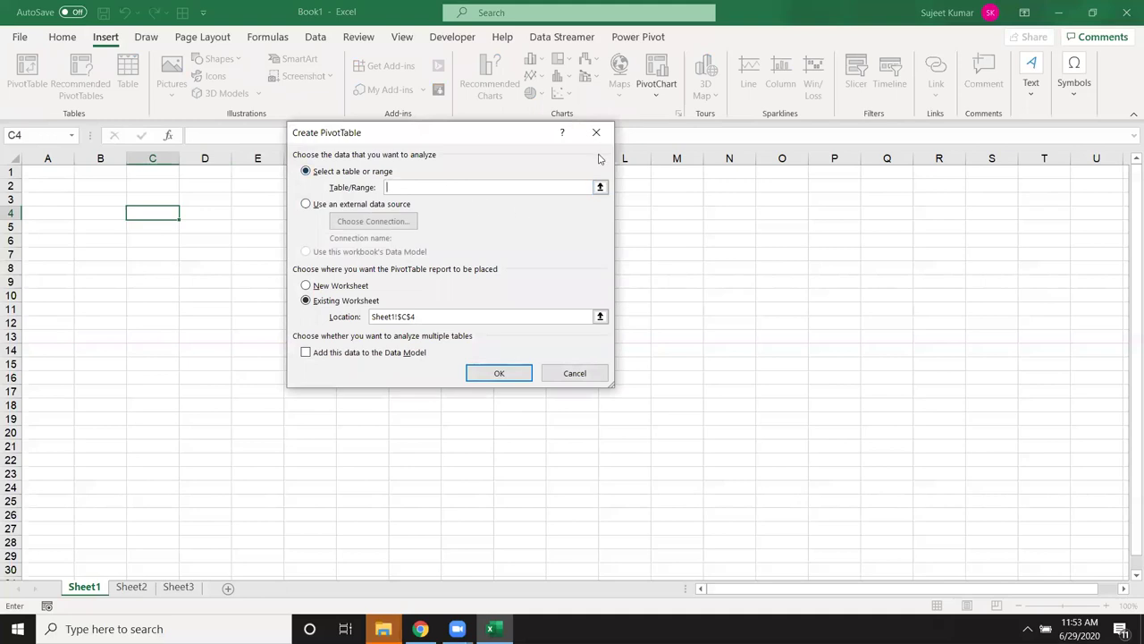
{"action": "left_click", "coordinate": [569, 373]}
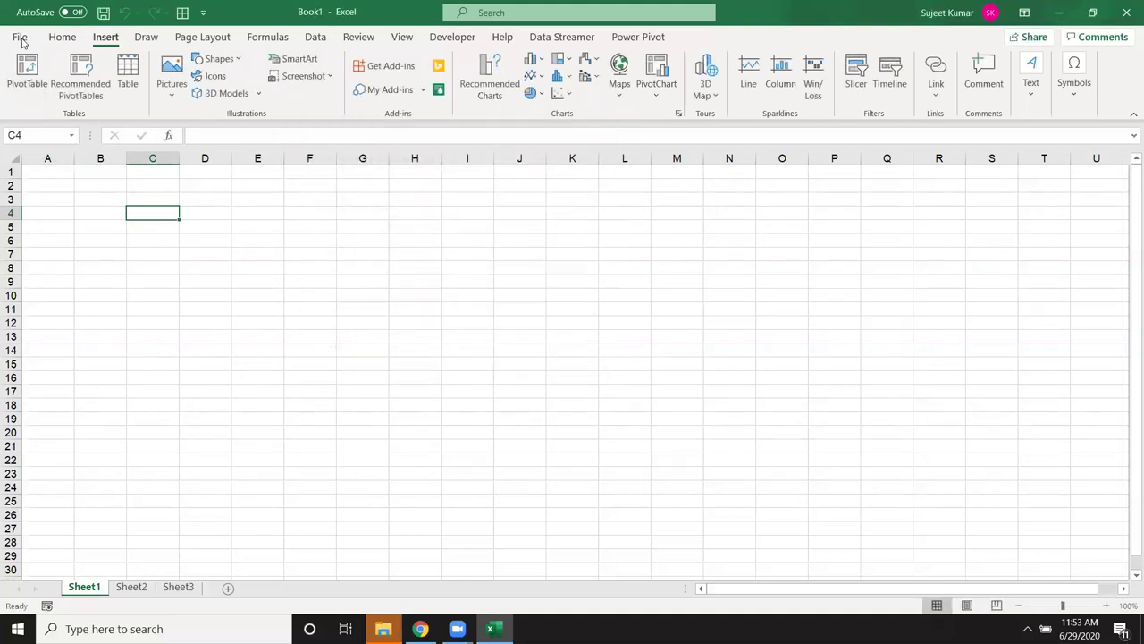
Reopen the PQ workbook from File > Open > Recent.
{"action": "left_click", "coordinate": [19, 36]}
{"action": "left_click", "coordinate": [57, 138]}
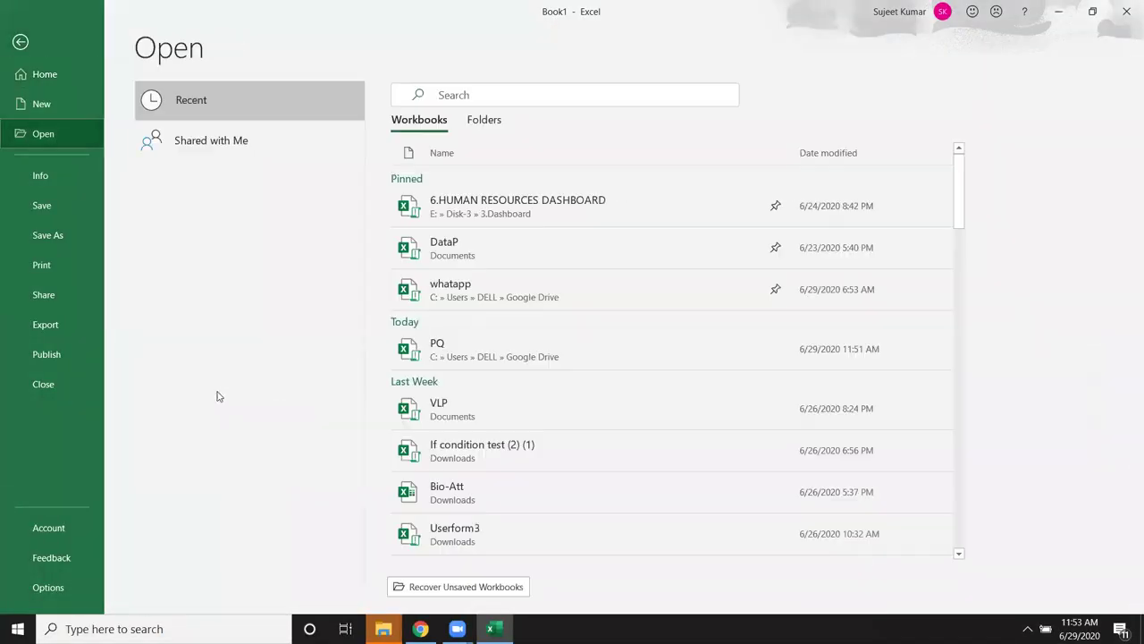
{"action": "left_click", "coordinate": [456, 355]}
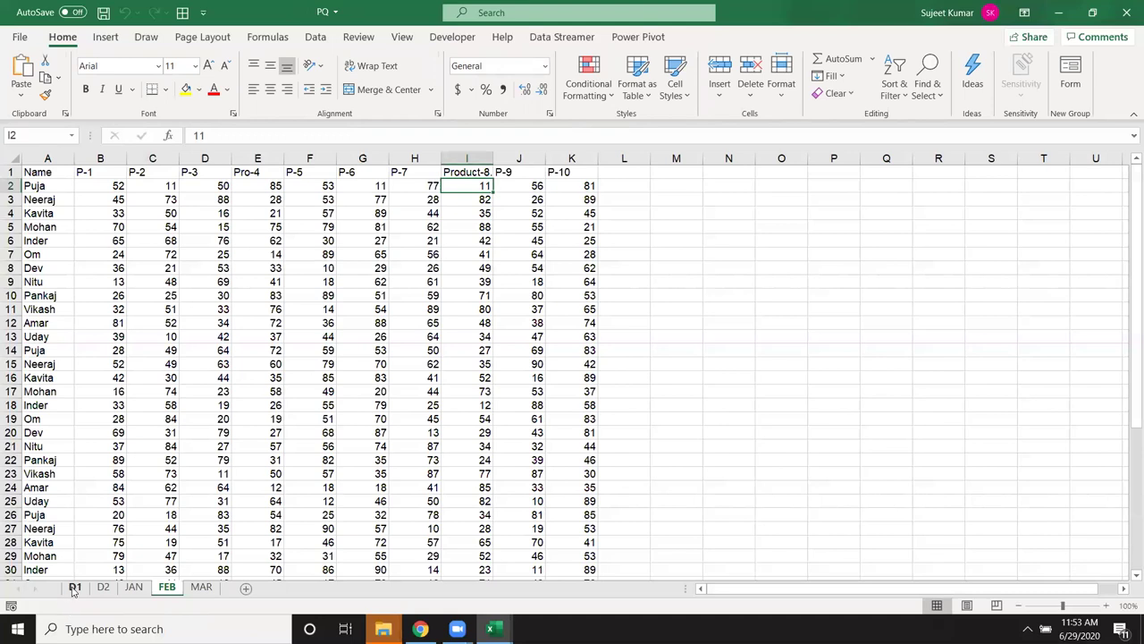
Select the whole D1 data table, A1:J234, starting from cell A1.
{"action": "left_click", "coordinate": [75, 586]}
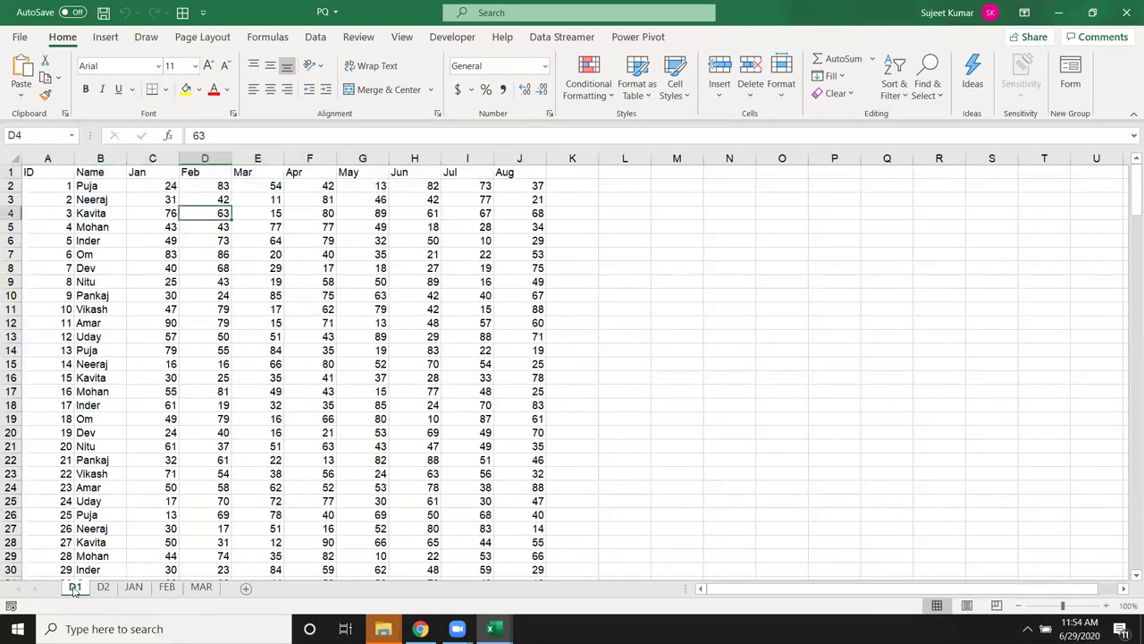
{"action": "left_click", "coordinate": [395, 391]}
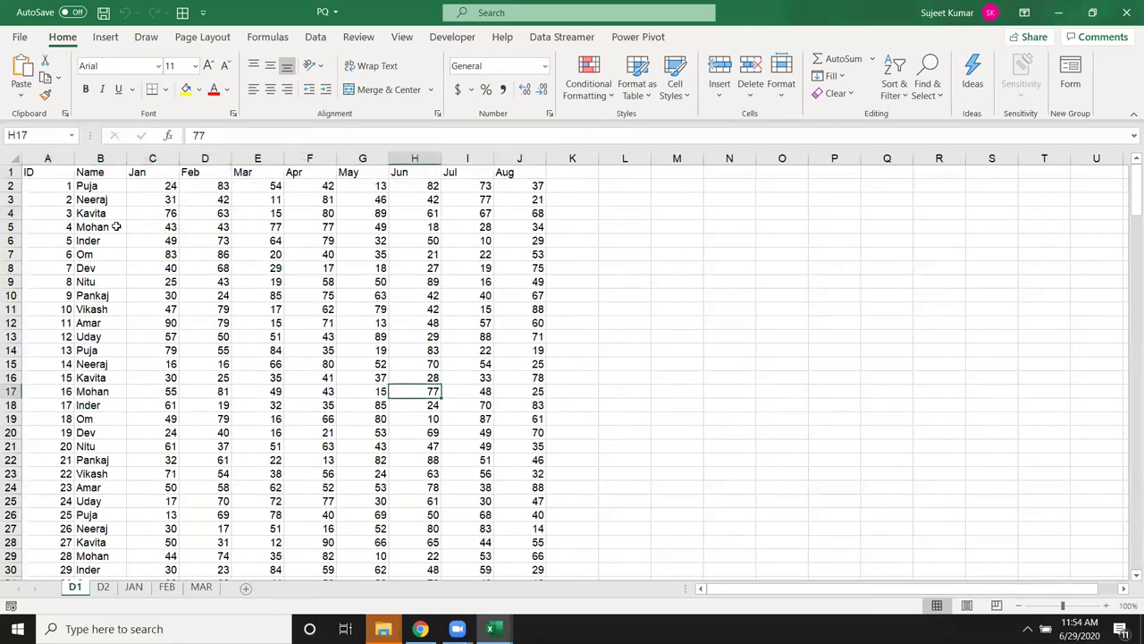
{"action": "left_click", "coordinate": [52, 172]}
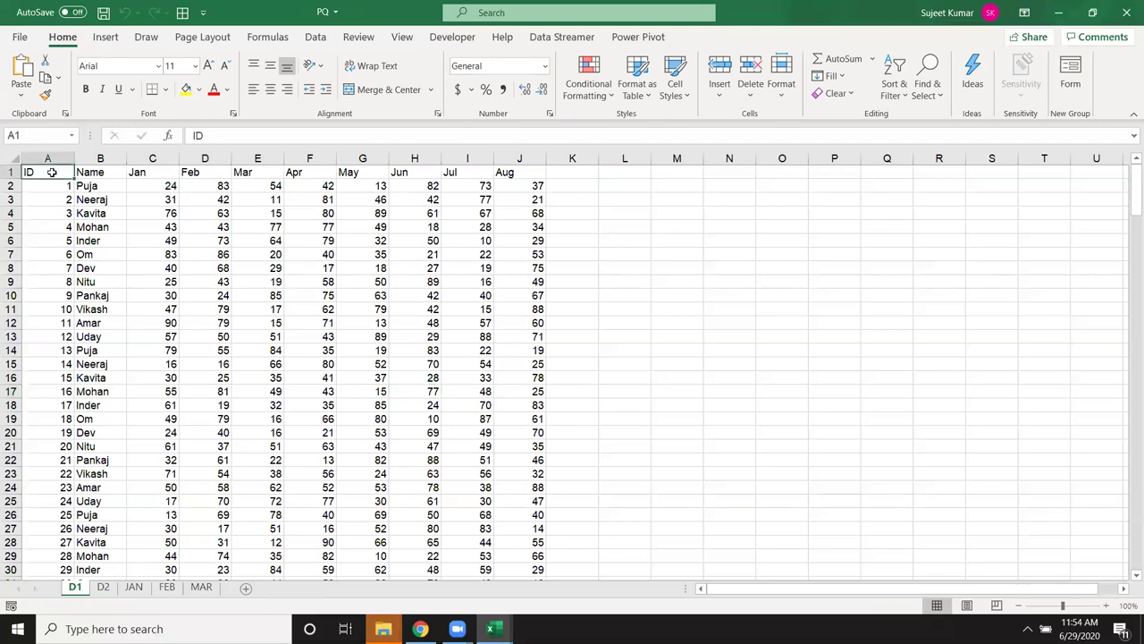
{"action": "key", "text": "ctrl+shift+Right"}
{"action": "key", "text": "ctrl+shift+Down"}
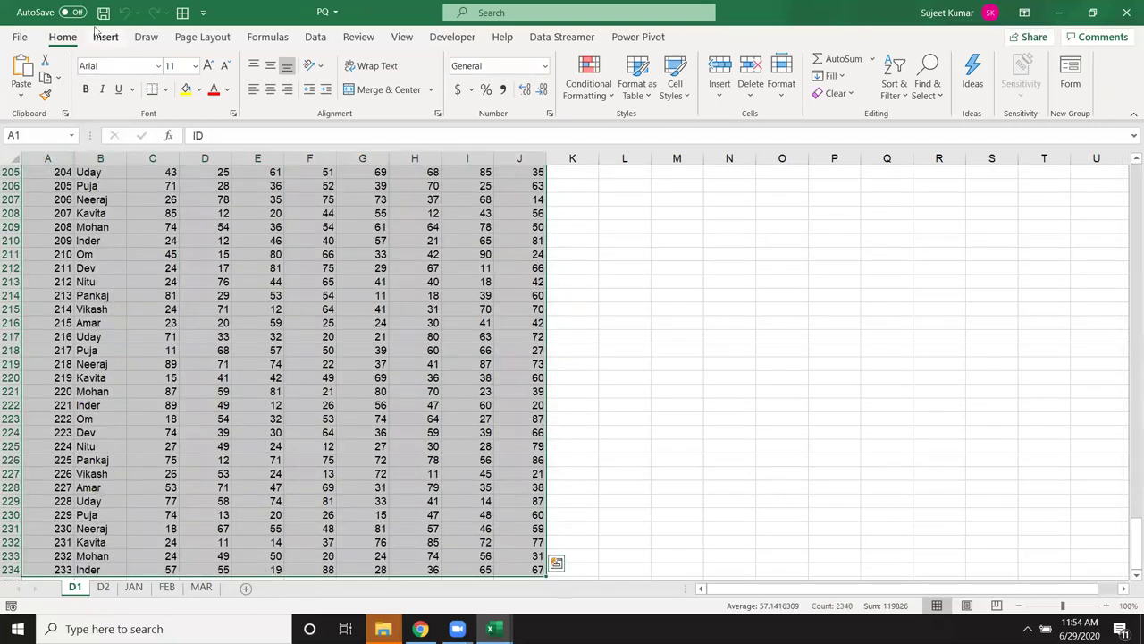
Start a PivotTable from the D1 data, cancel it, and clear the selection.
{"action": "left_click", "coordinate": [105, 36]}
{"action": "left_click", "coordinate": [27, 76]}
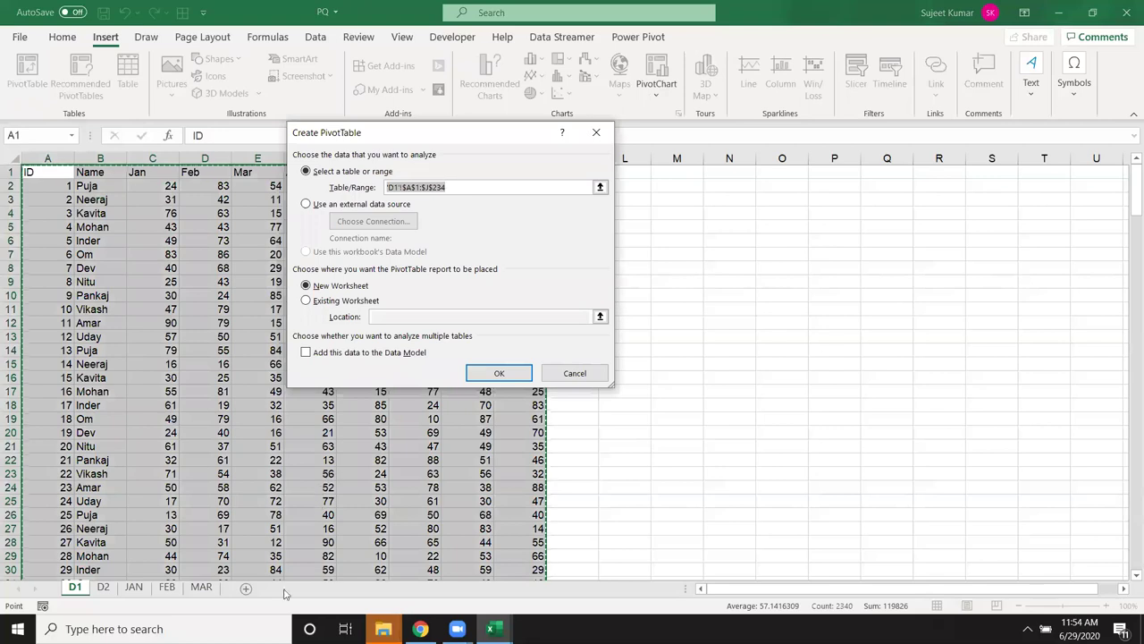
{"action": "left_click", "coordinate": [590, 373]}
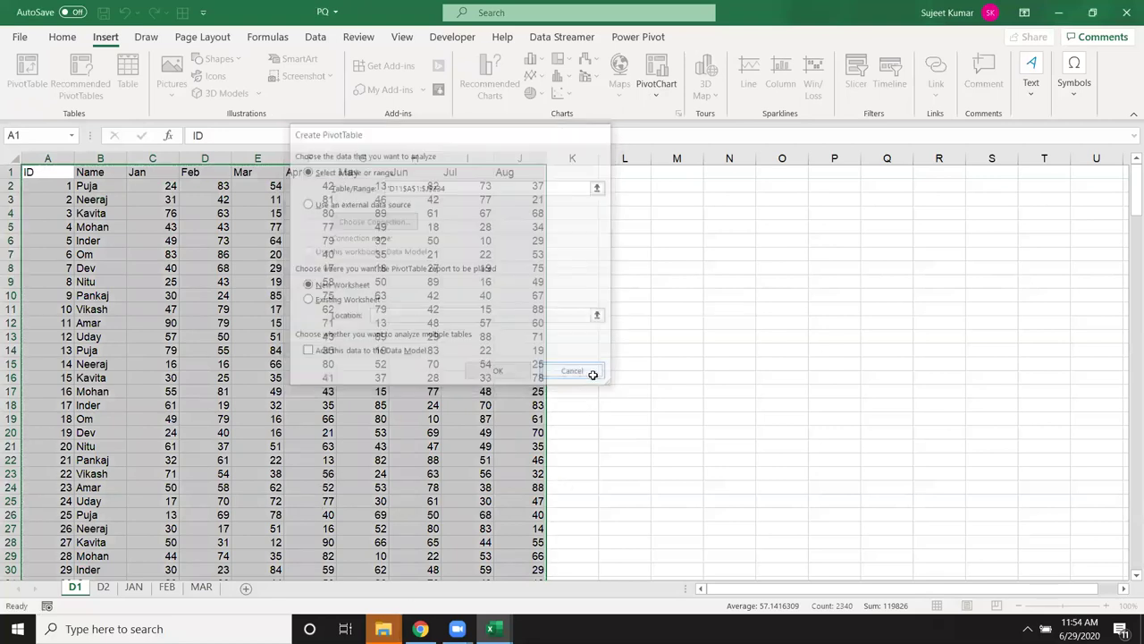
{"action": "left_click", "coordinate": [628, 362]}
Add a new sheet, set 'D1'!A1:J25 as the PivotTable source, then cancel.
{"action": "left_click", "coordinate": [246, 587]}
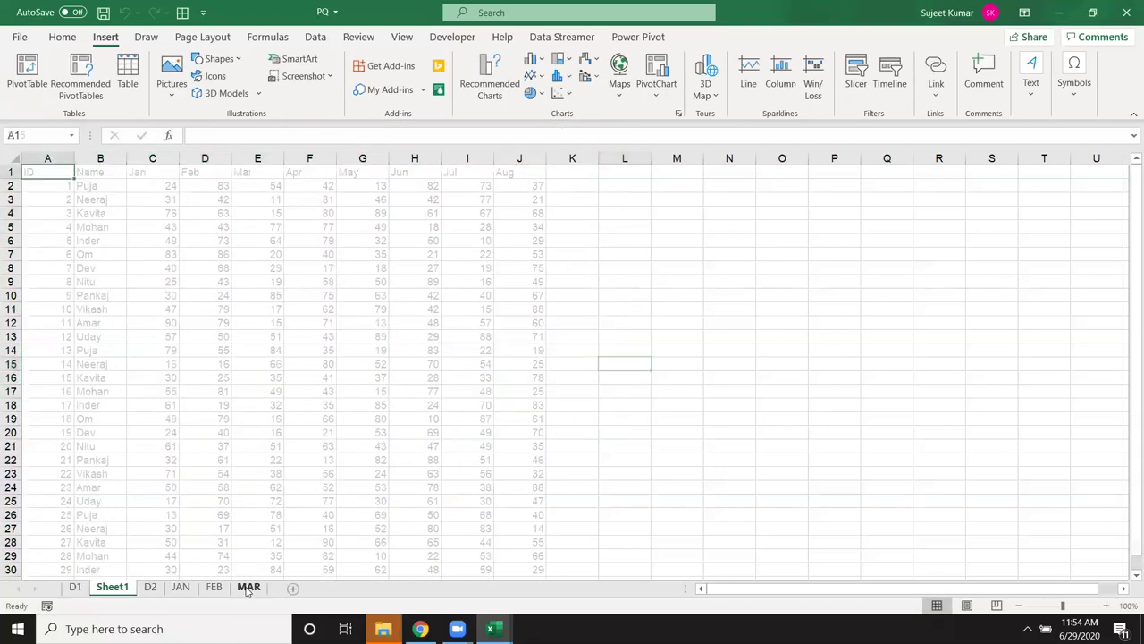
{"action": "left_click", "coordinate": [27, 85]}
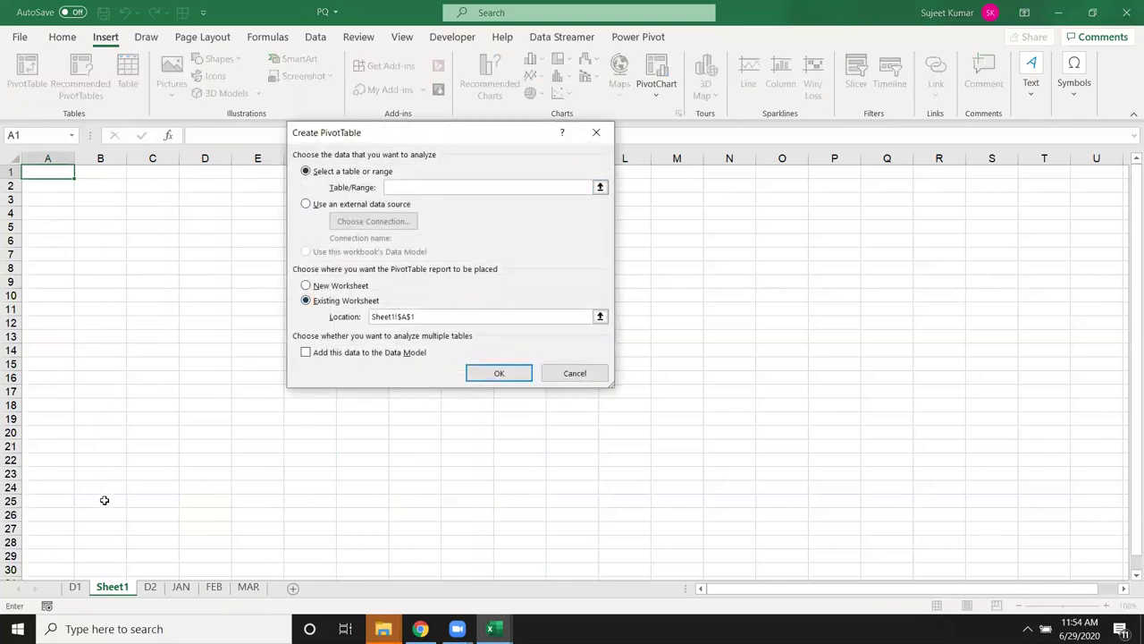
{"action": "left_click", "coordinate": [75, 587]}
{"action": "left_click", "coordinate": [52, 175]}
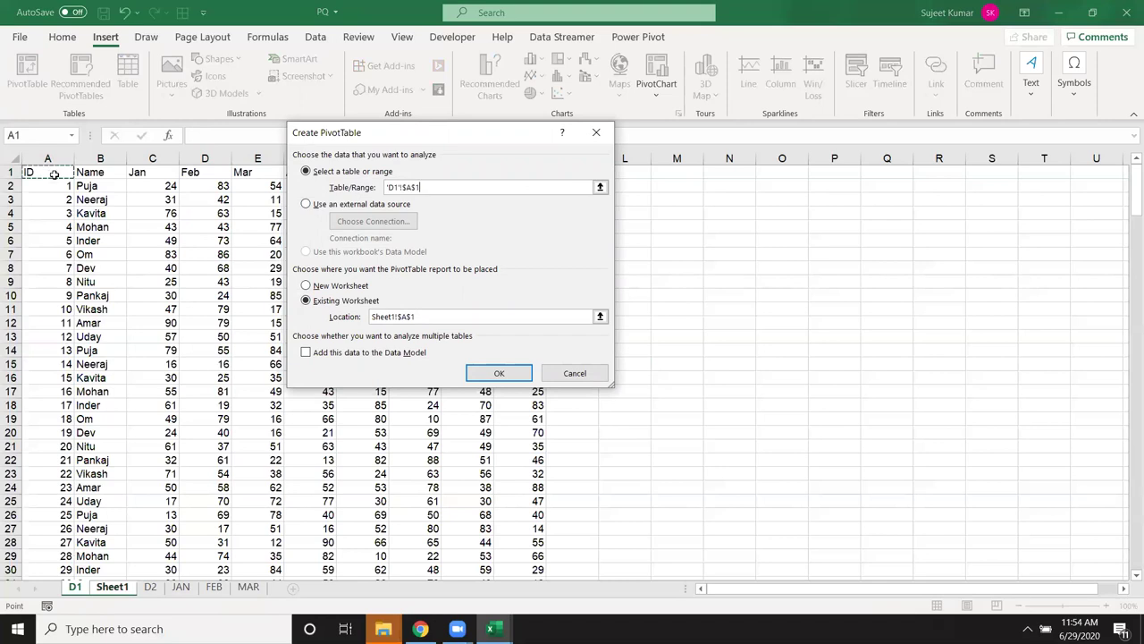
{"action": "left_click_drag", "start_coordinate": [54, 175], "coordinate": [536, 501]}
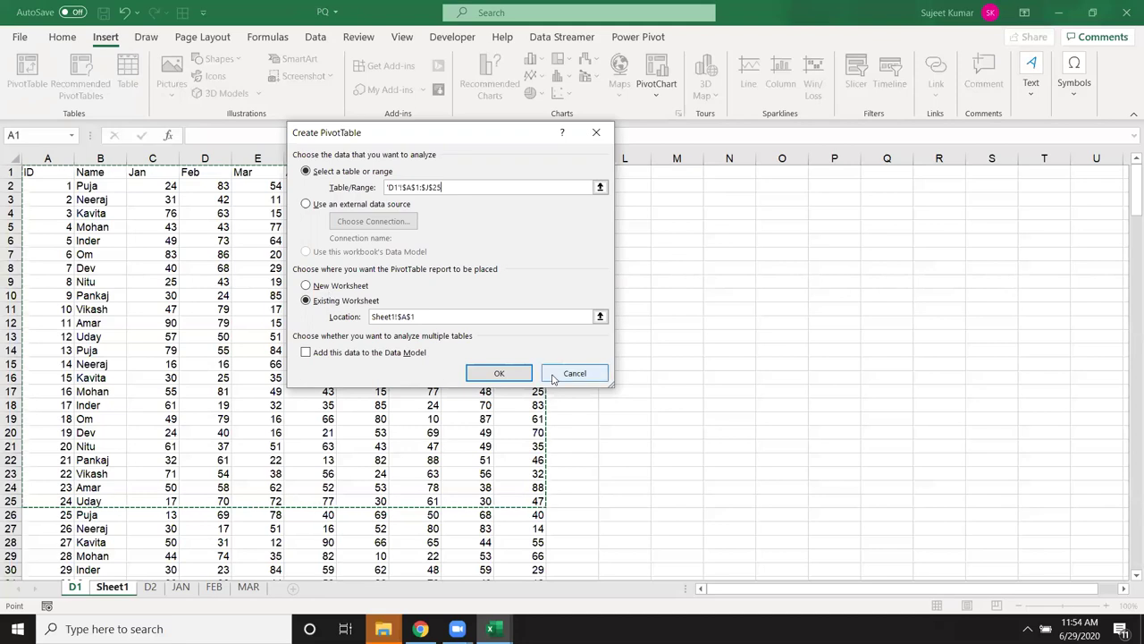
{"action": "left_click", "coordinate": [599, 377]}
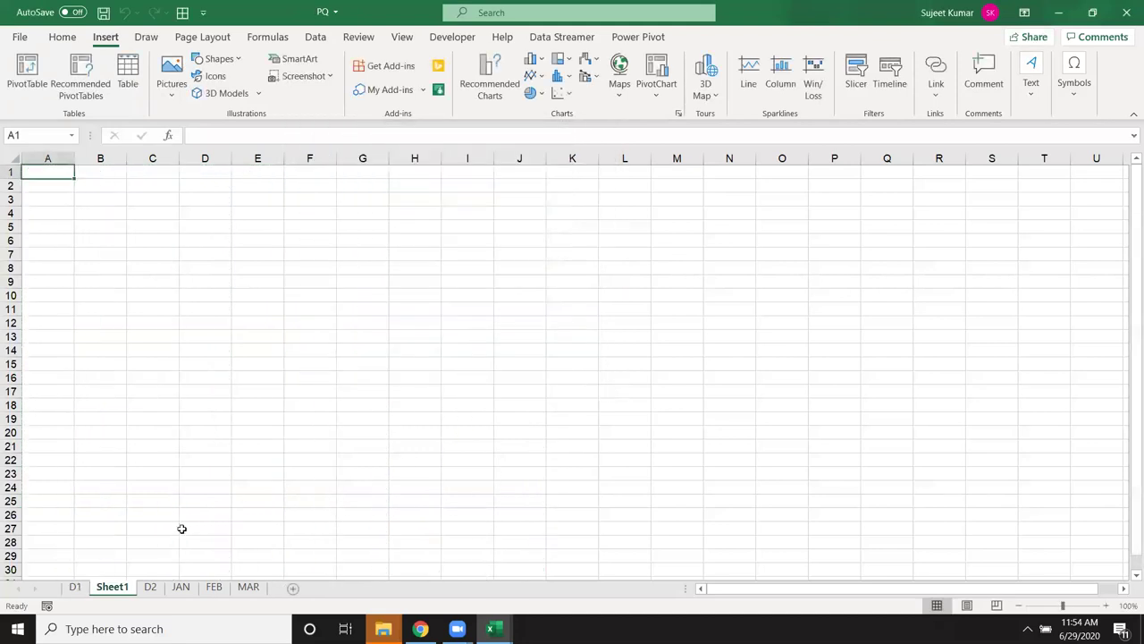
Start an external-data-source PivotTable, cancel it, and close the PQ workbook.
{"action": "left_click", "coordinate": [27, 76]}
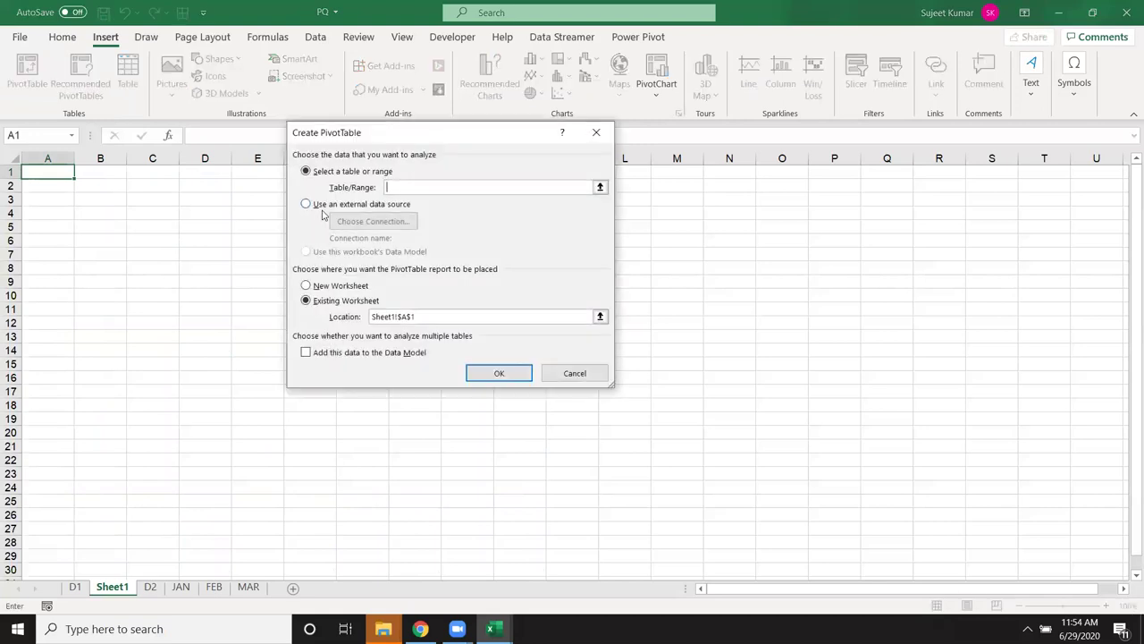
{"action": "left_click", "coordinate": [323, 208]}
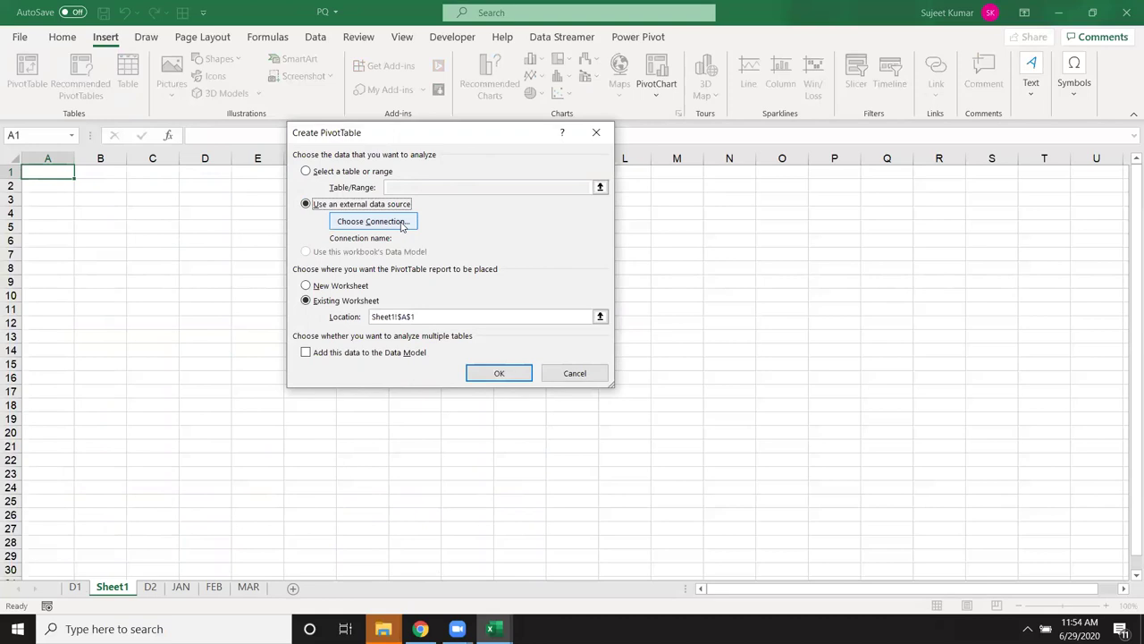
{"action": "left_click", "coordinate": [591, 373]}
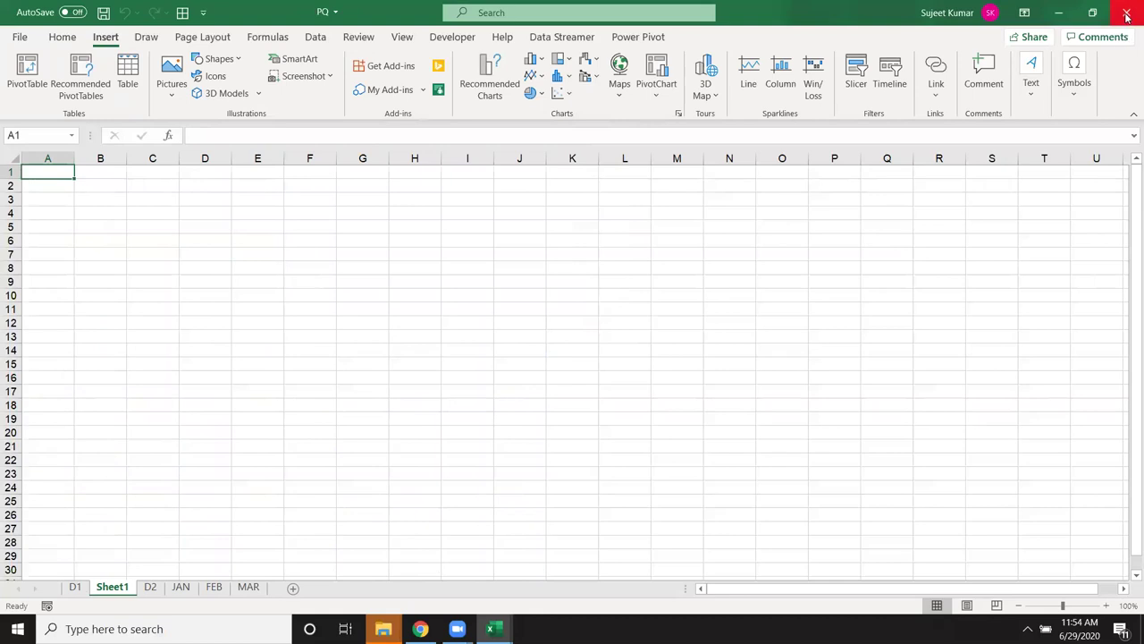
{"action": "left_click", "coordinate": [1126, 13]}
Close PQ.xlsm with Don't Save.
{"action": "left_click", "coordinate": [590, 332]}
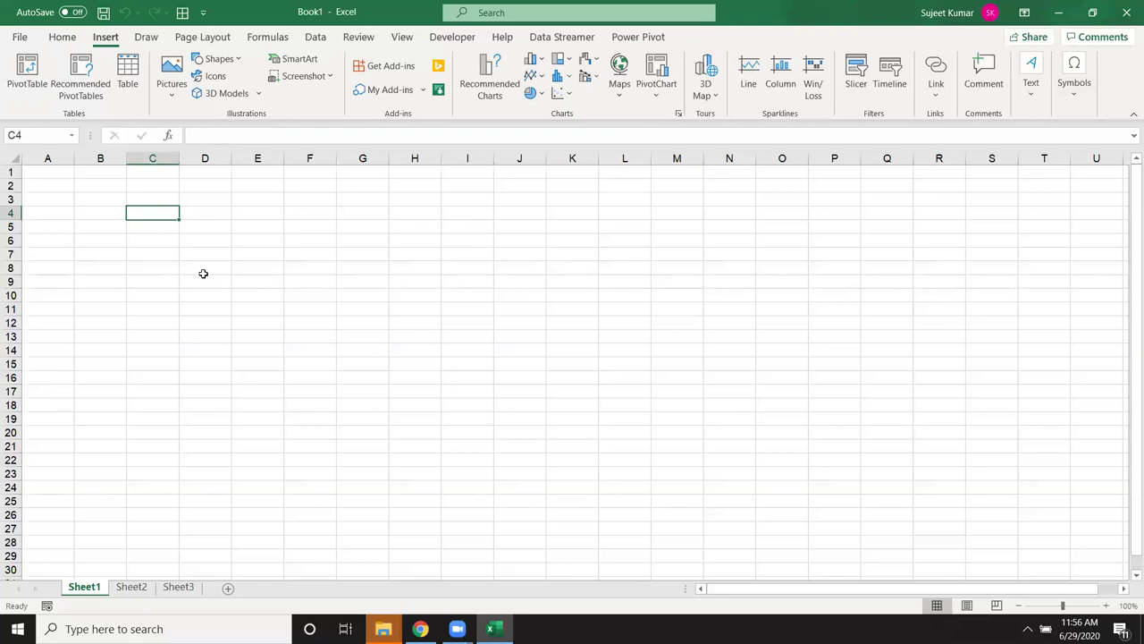
{"action": "left_click", "coordinate": [1058, 13]}
{"action": "left_click", "coordinate": [490, 628]}
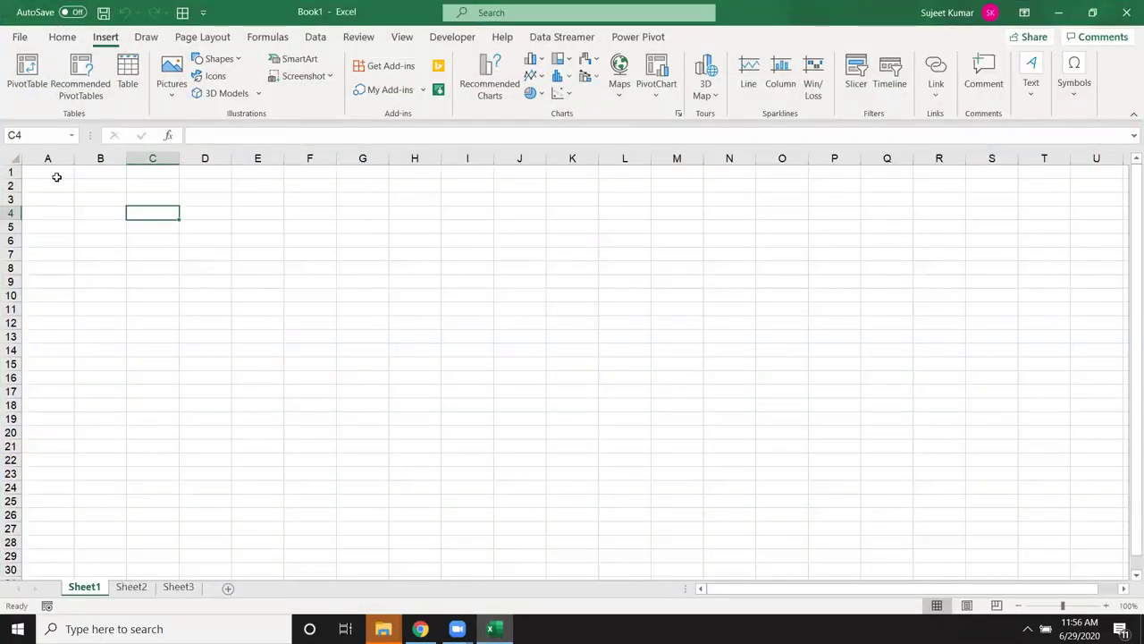
{"action": "left_click", "coordinate": [57, 176]}
{"action": "left_click_drag", "start_coordinate": [49, 173], "coordinate": [667, 379]}
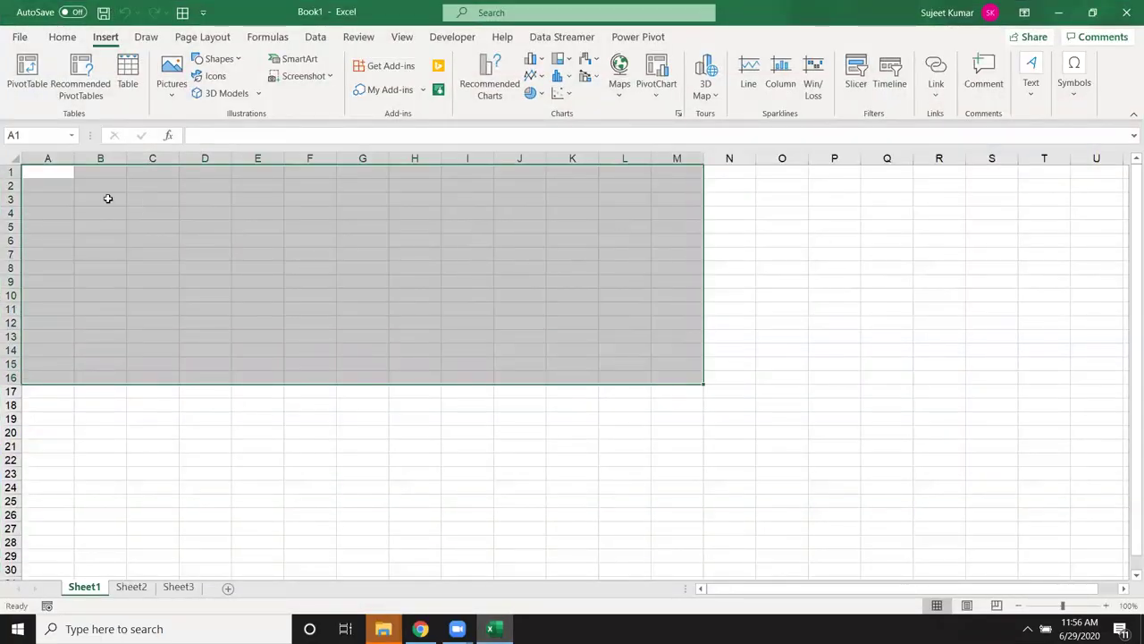
{"action": "left_click", "coordinate": [63, 173]}
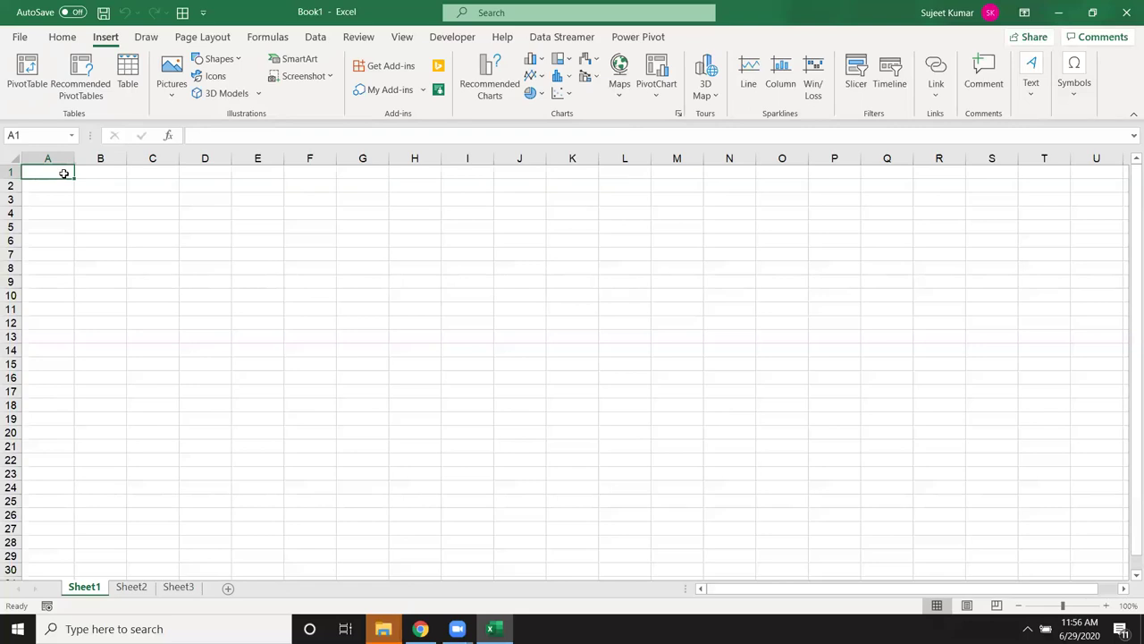
Start a PivotTable using an external data source and browse for a connection file.
{"action": "left_click", "coordinate": [36, 79]}
{"action": "left_click", "coordinate": [343, 206]}
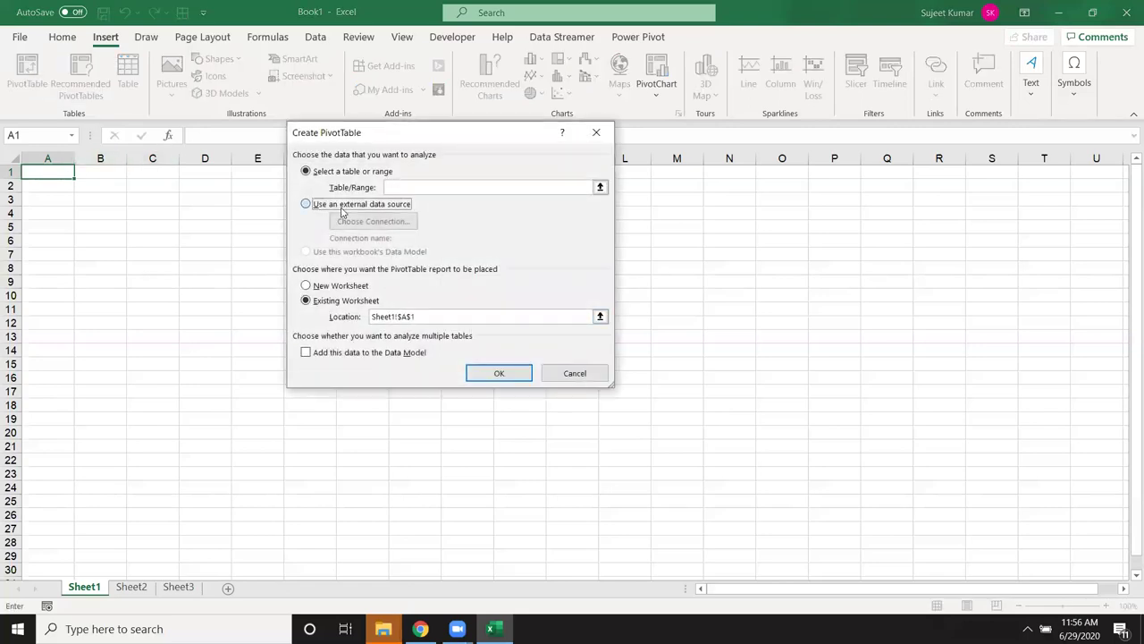
{"action": "left_click", "coordinate": [346, 221]}
{"action": "left_click", "coordinate": [313, 423]}
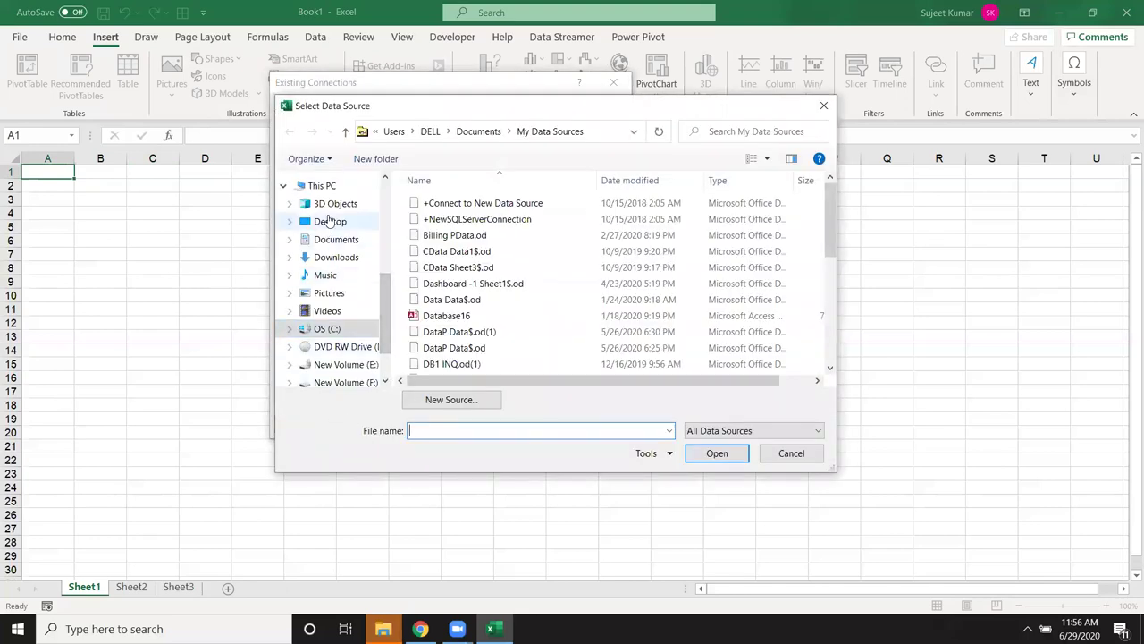
Select the PQ workbook in the Google Drive folder as the source file.
{"action": "scroll", "coordinate": [339, 241], "scroll_direction": "up", "scroll_amount": 2}
{"action": "scroll", "coordinate": [346, 237], "scroll_direction": "up", "scroll_amount": 1}
{"action": "scroll", "coordinate": [348, 233], "scroll_direction": "up", "scroll_amount": 1}
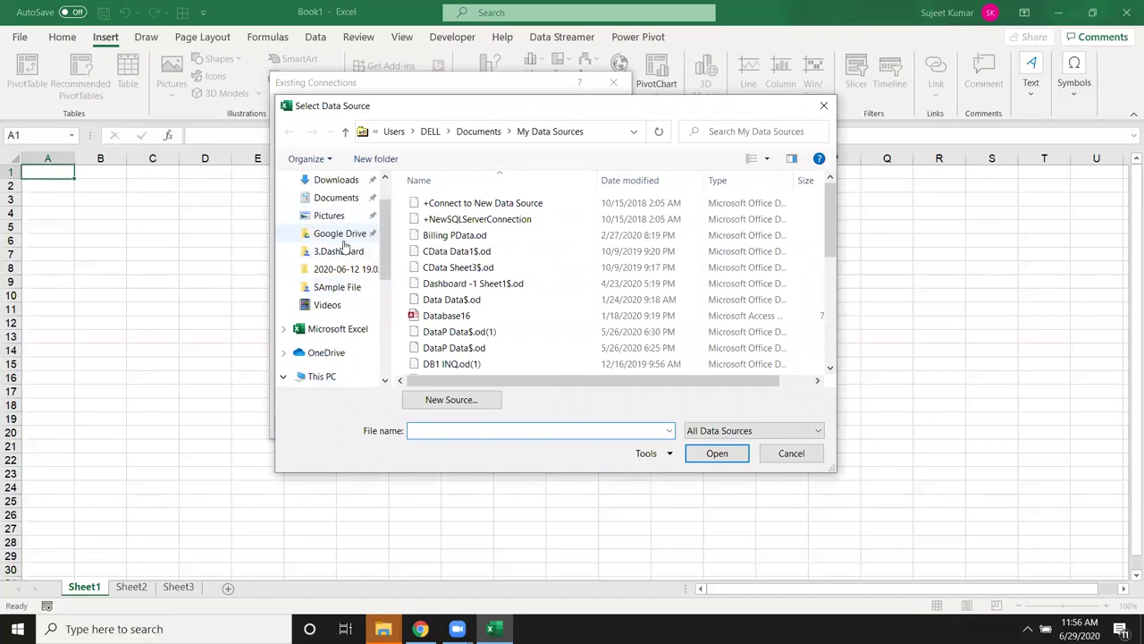
{"action": "left_click", "coordinate": [343, 234]}
{"action": "left_click", "coordinate": [430, 300]}
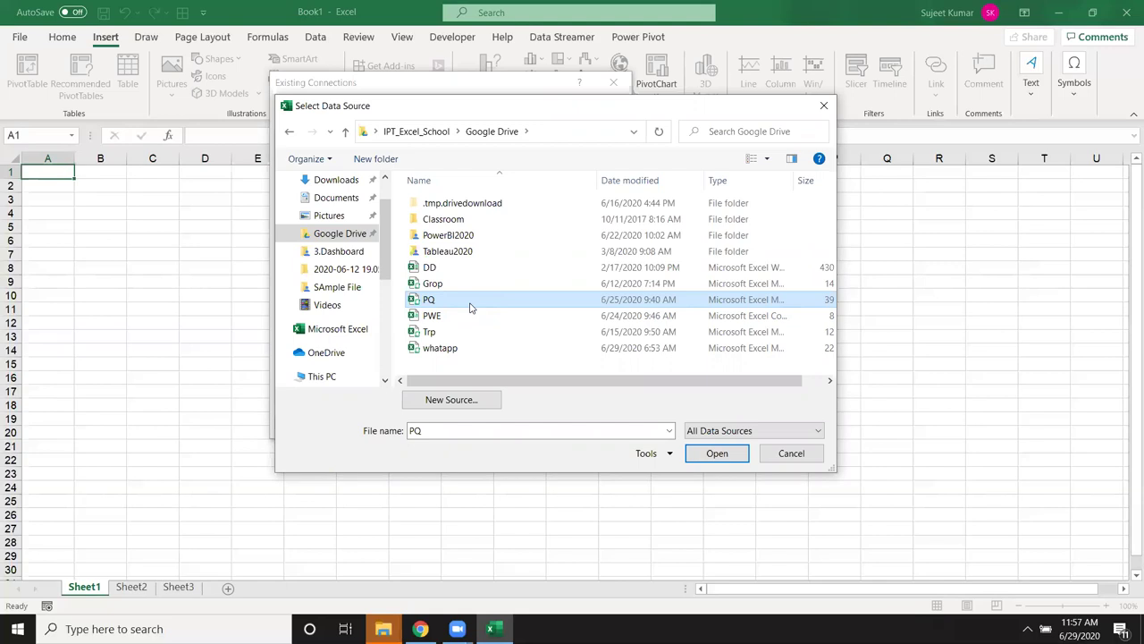
{"action": "left_click", "coordinate": [471, 307]}
{"action": "left_click", "coordinate": [706, 455]}
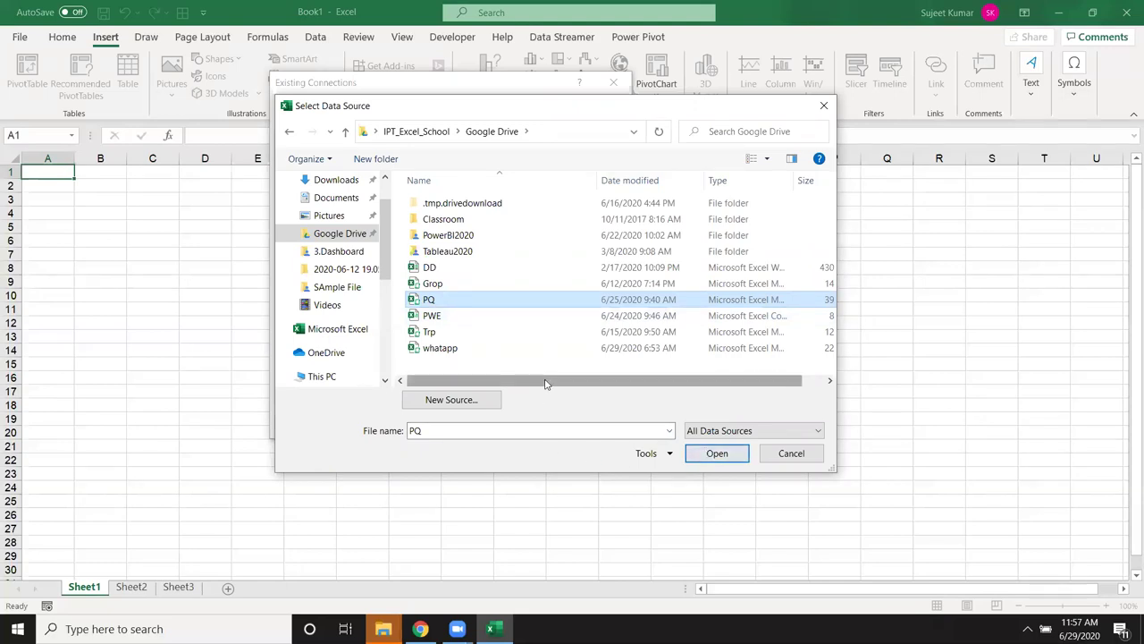
Open PQ and create the PivotTable from its D1$ table.
{"action": "left_click", "coordinate": [708, 458]}
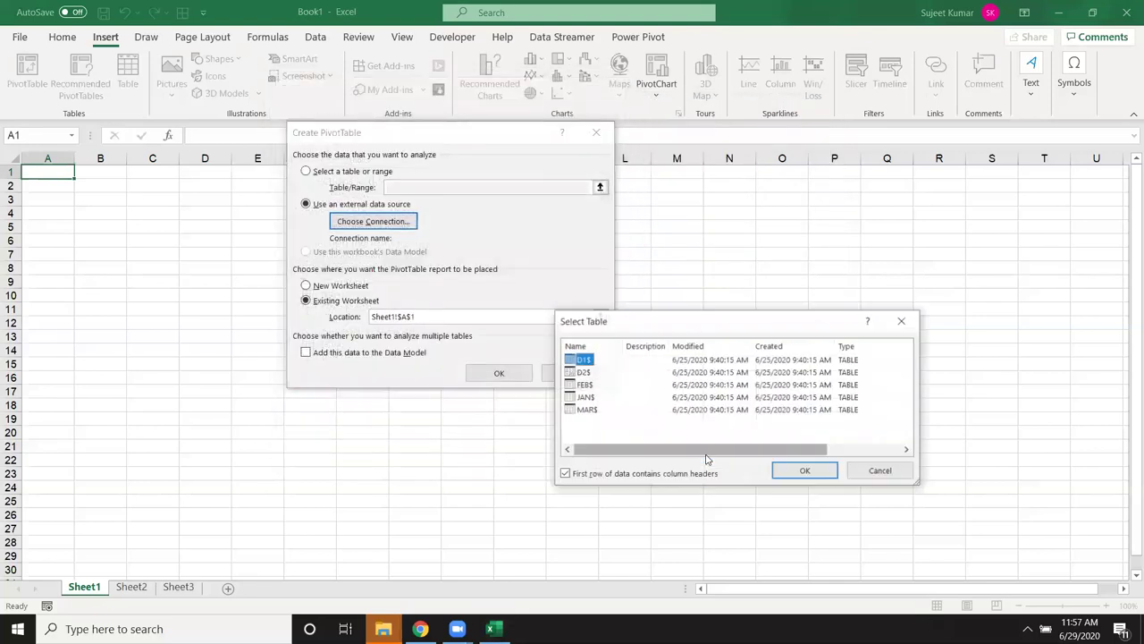
{"action": "left_click_drag", "start_coordinate": [638, 332], "coordinate": [556, 273]}
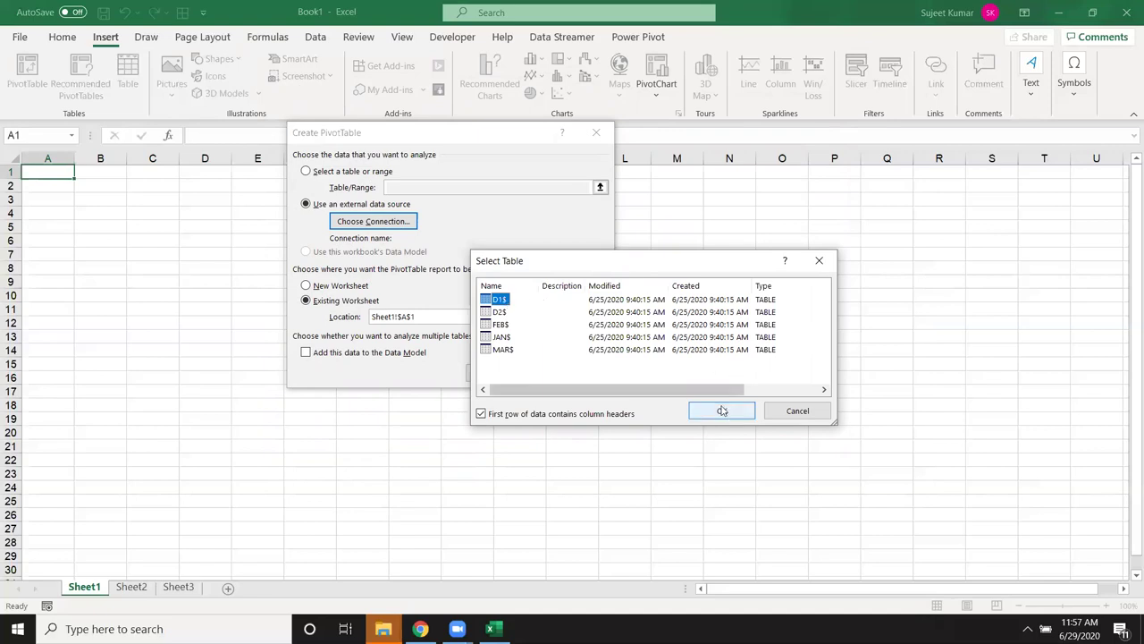
{"action": "left_click", "coordinate": [721, 414]}
{"action": "left_click", "coordinate": [514, 370]}
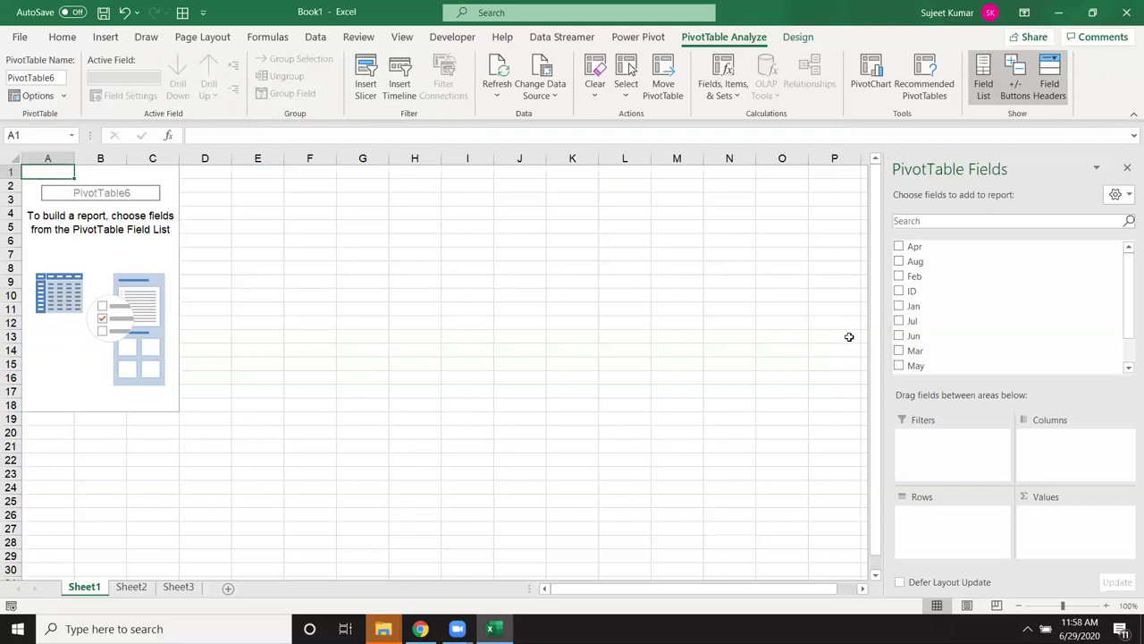
Put Name in Rows and sum May in Values, totalling 11331.
{"action": "scroll", "coordinate": [1126, 302], "scroll_direction": "down", "scroll_amount": 2}
{"action": "left_click_drag", "start_coordinate": [1001, 345], "coordinate": [981, 541]}
{"action": "left_click_drag", "start_coordinate": [930, 329], "coordinate": [1043, 537]}
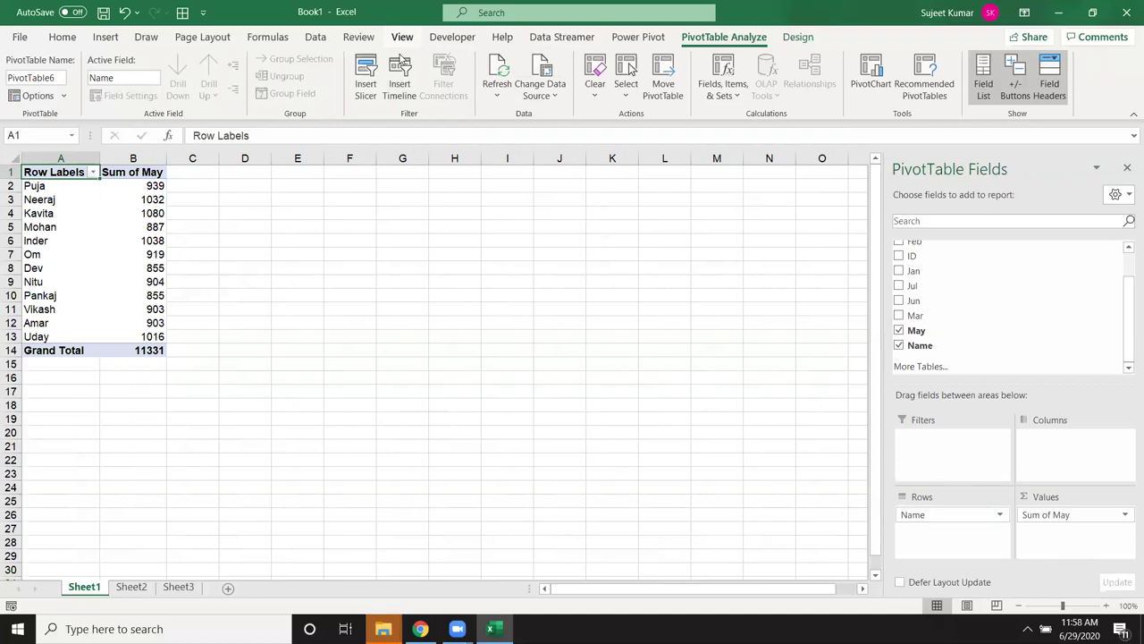
Turn on 'Refresh data when opening the file' in the PivotTable Options Data settings.
{"action": "right_click", "coordinate": [85, 256]}
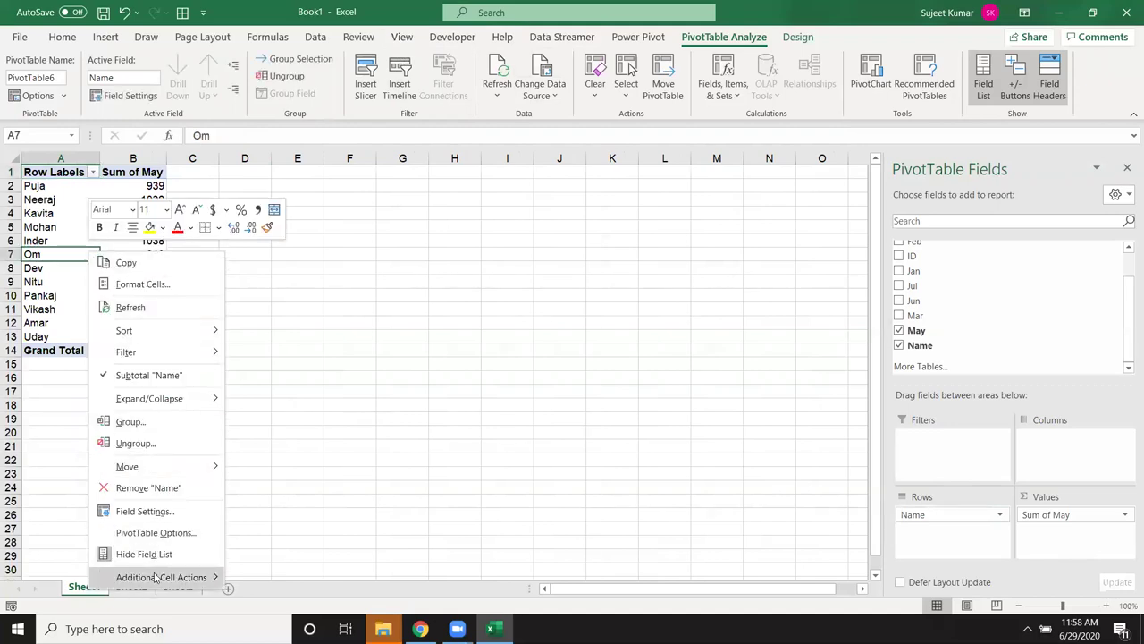
{"action": "left_click", "coordinate": [163, 532]}
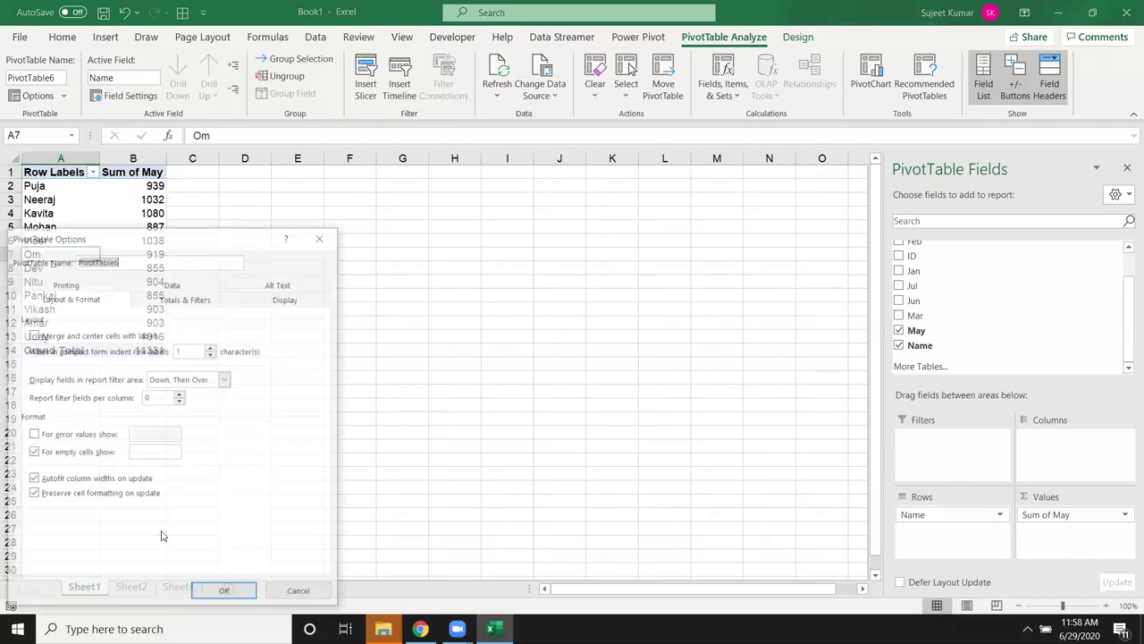
{"action": "left_click", "coordinate": [180, 284]}
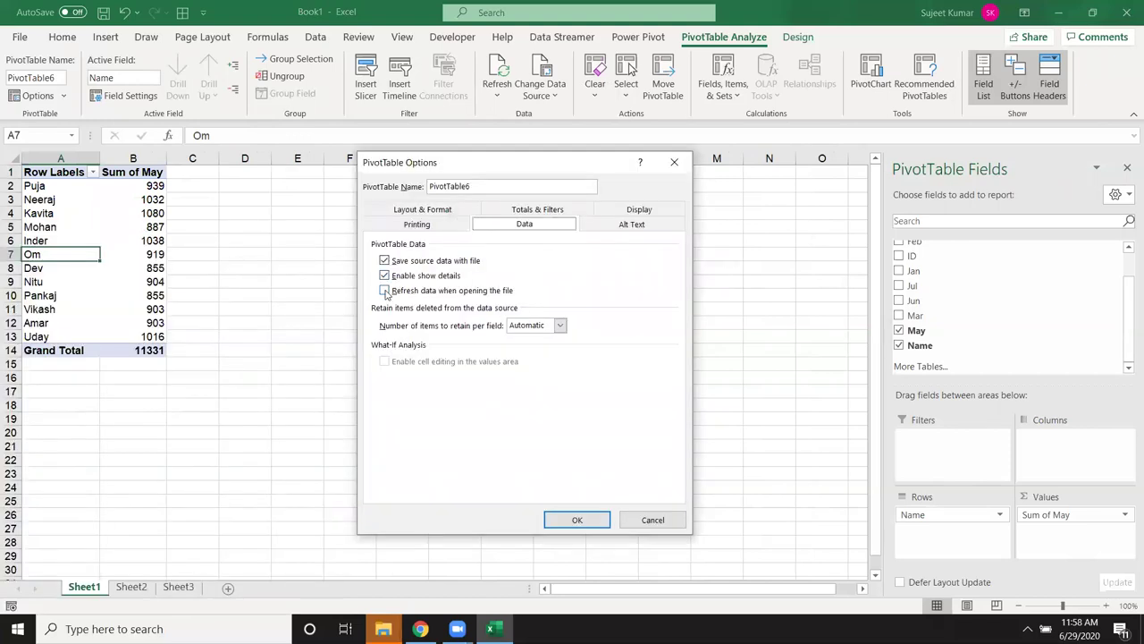
{"action": "left_click", "coordinate": [385, 292]}
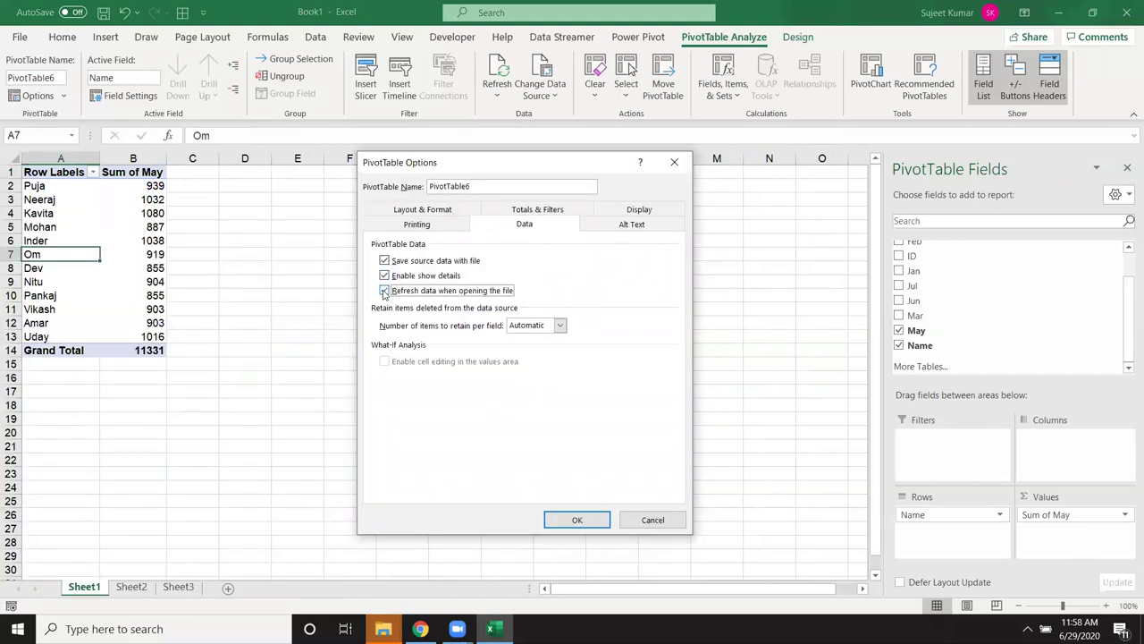
{"action": "left_click", "coordinate": [577, 519]}
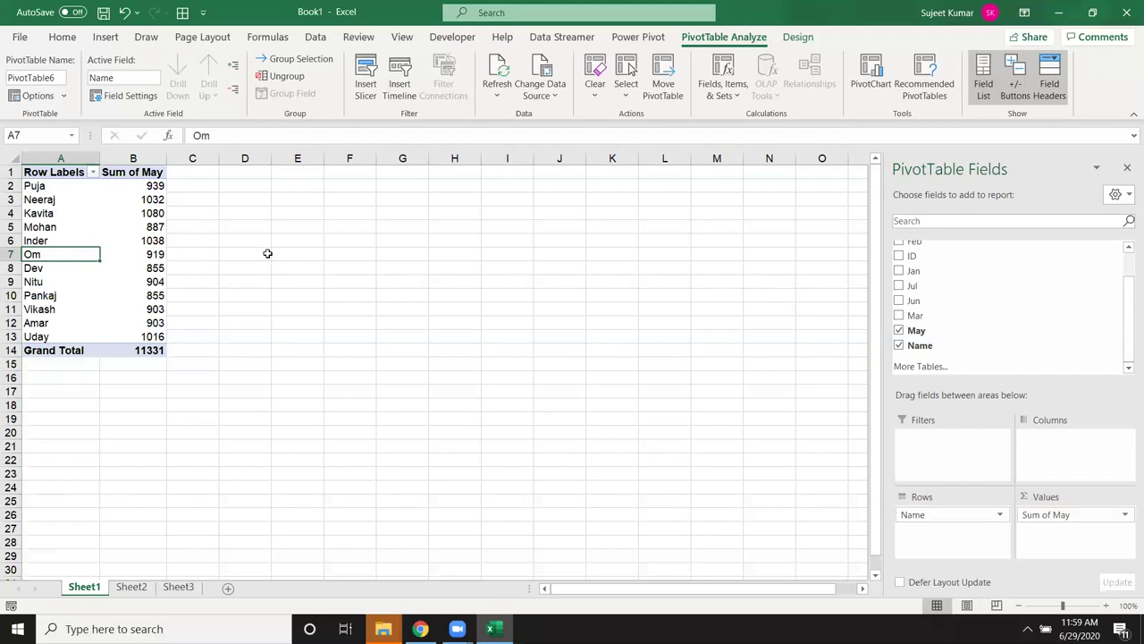
Switch to the empty Sheet2 and begin inserting a new PivotTable.
{"action": "left_click", "coordinate": [131, 587]}
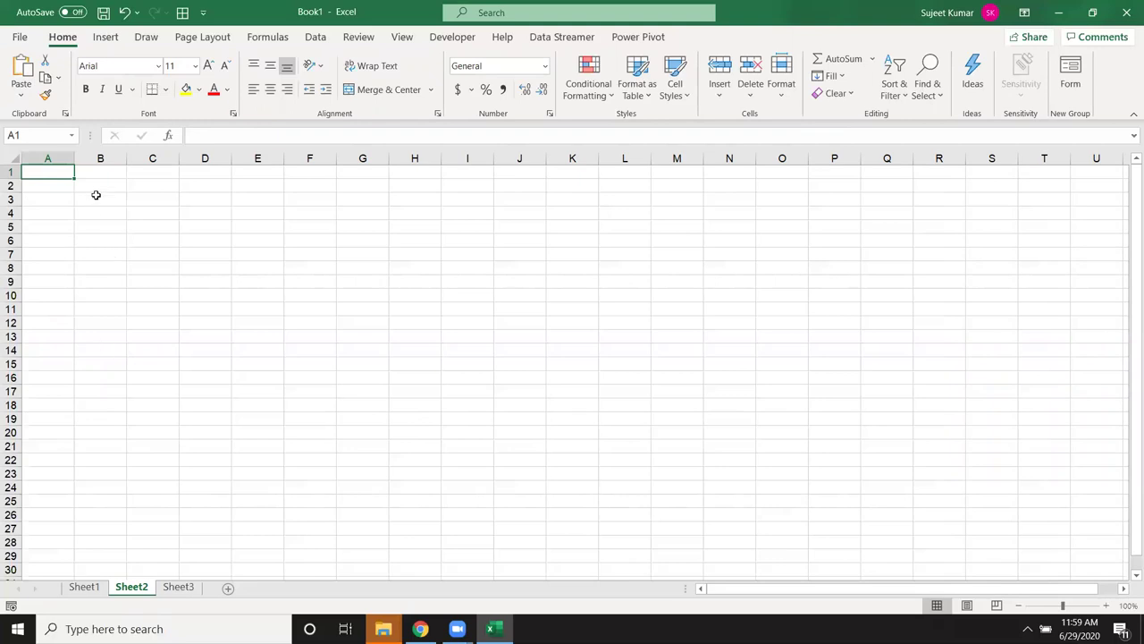
{"action": "left_click", "coordinate": [104, 36]}
{"action": "left_click", "coordinate": [27, 76]}
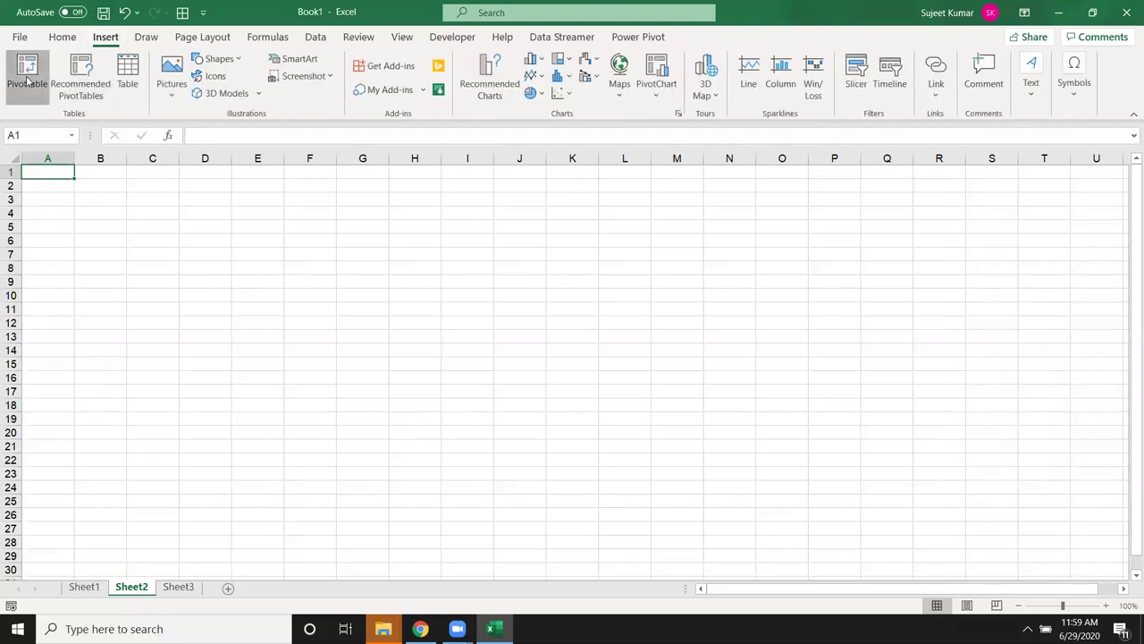
Open Documents\Database19 as the external source, which reports no visible tables.
{"action": "left_click", "coordinate": [379, 206]}
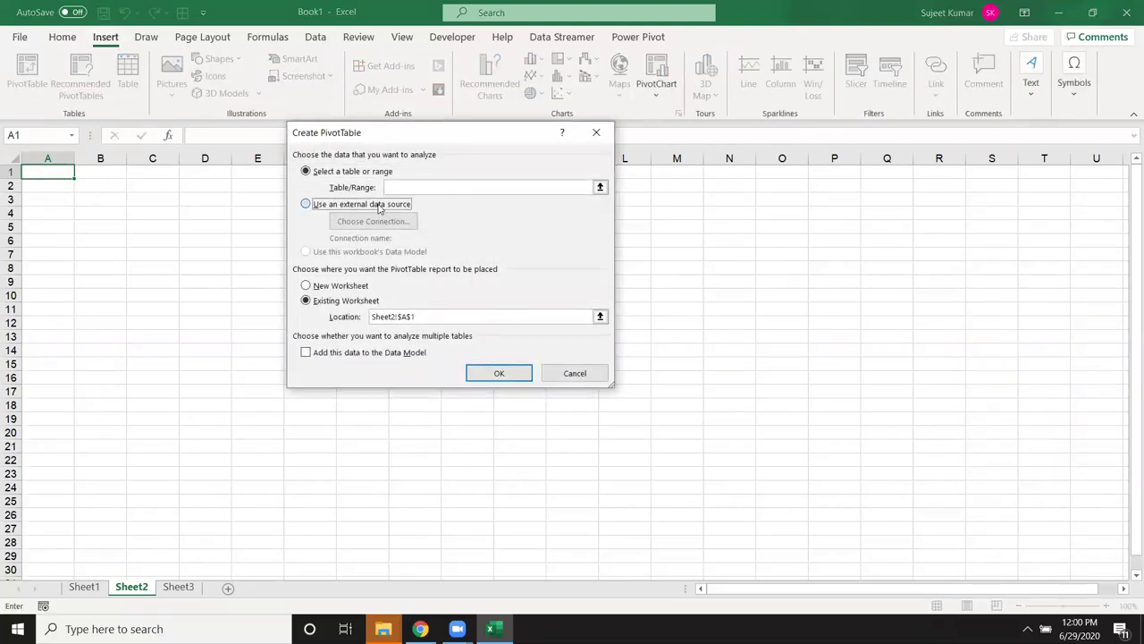
{"action": "left_click", "coordinate": [374, 223]}
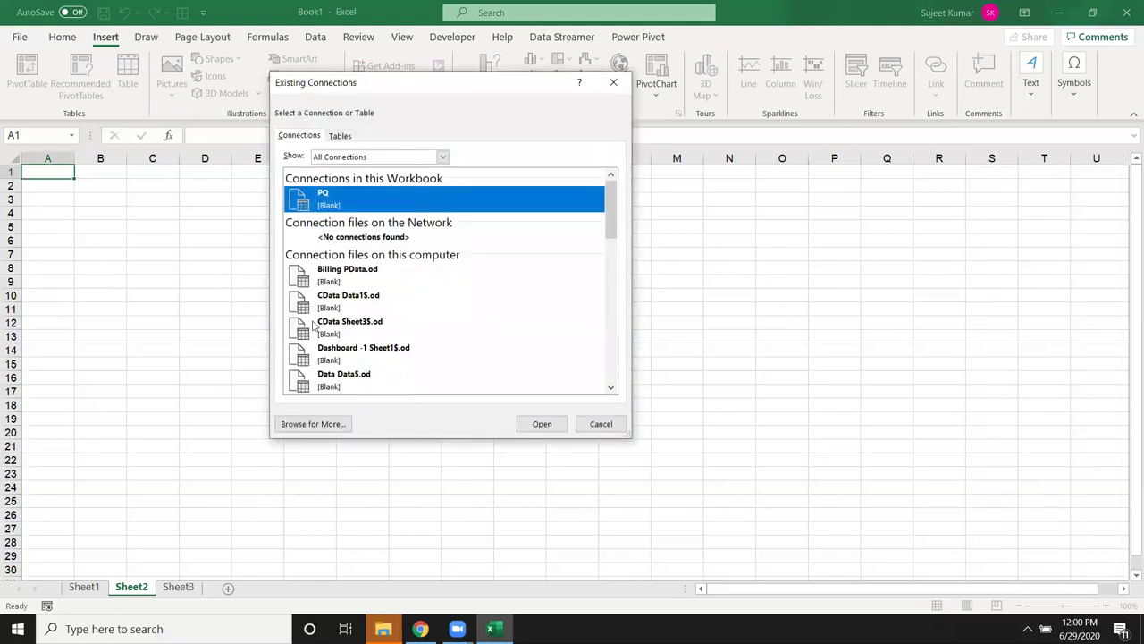
{"action": "left_click", "coordinate": [305, 424]}
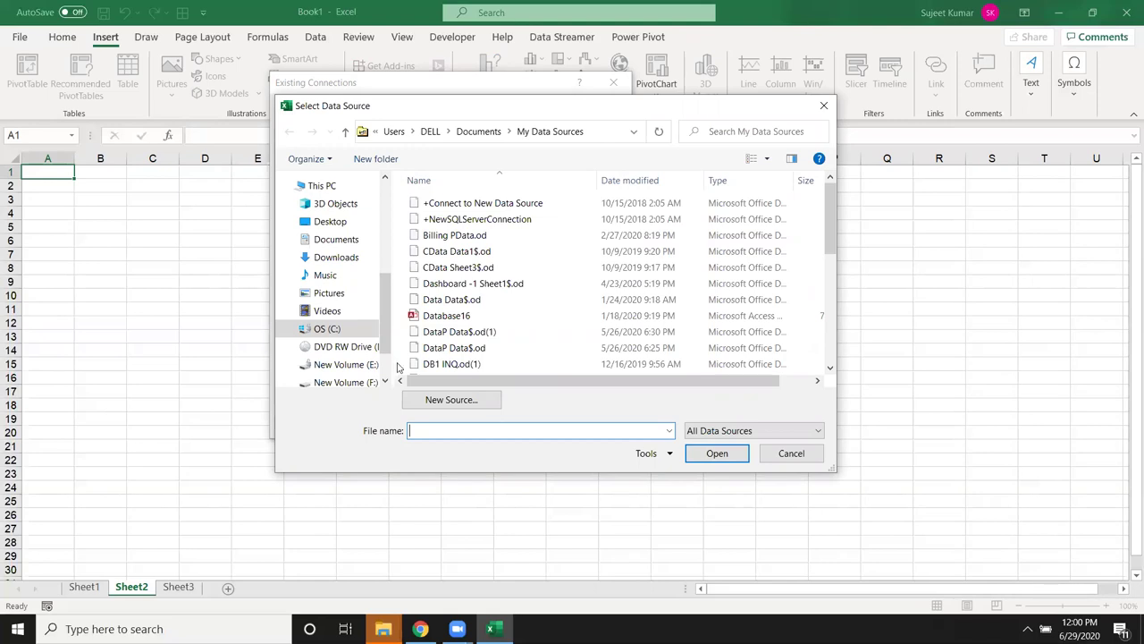
{"action": "left_click", "coordinate": [779, 453]}
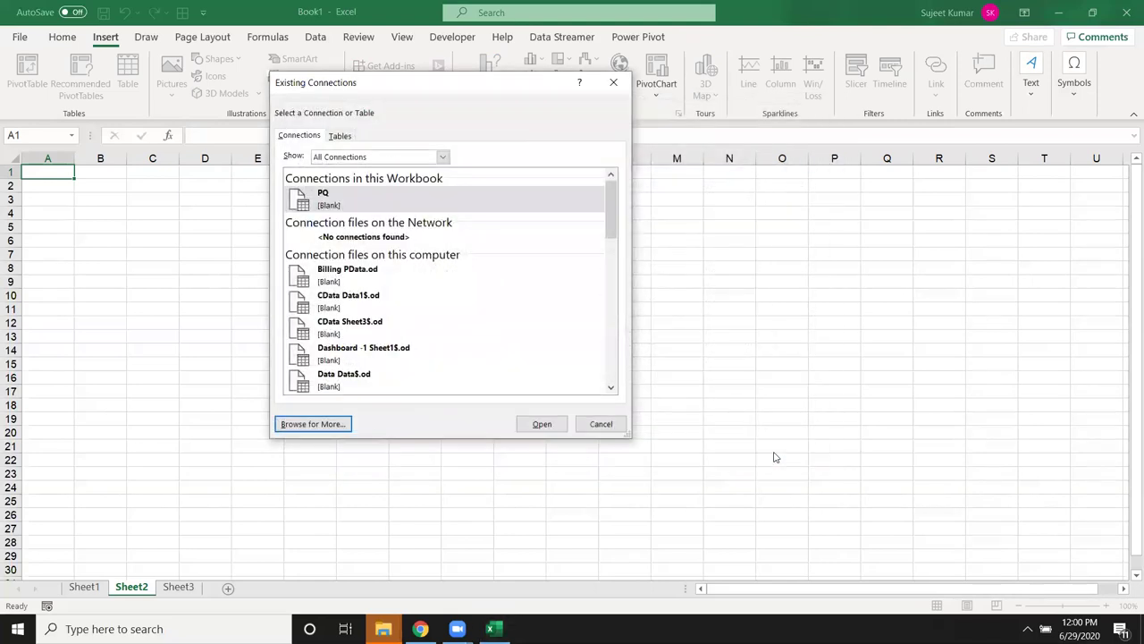
{"action": "left_click", "coordinate": [336, 427]}
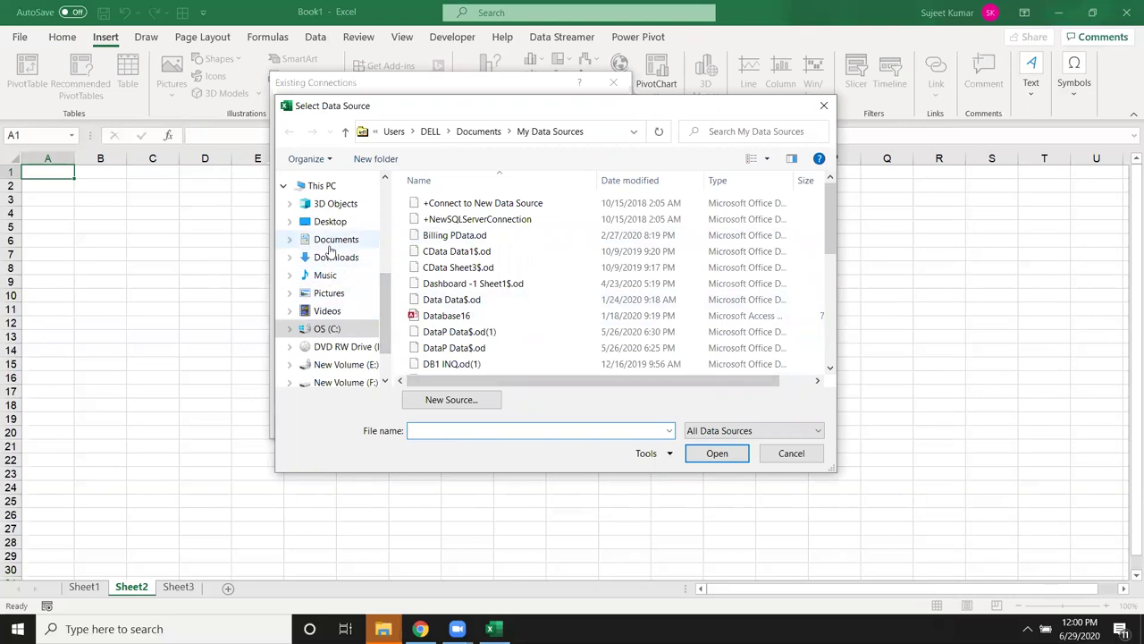
{"action": "left_click", "coordinate": [329, 243]}
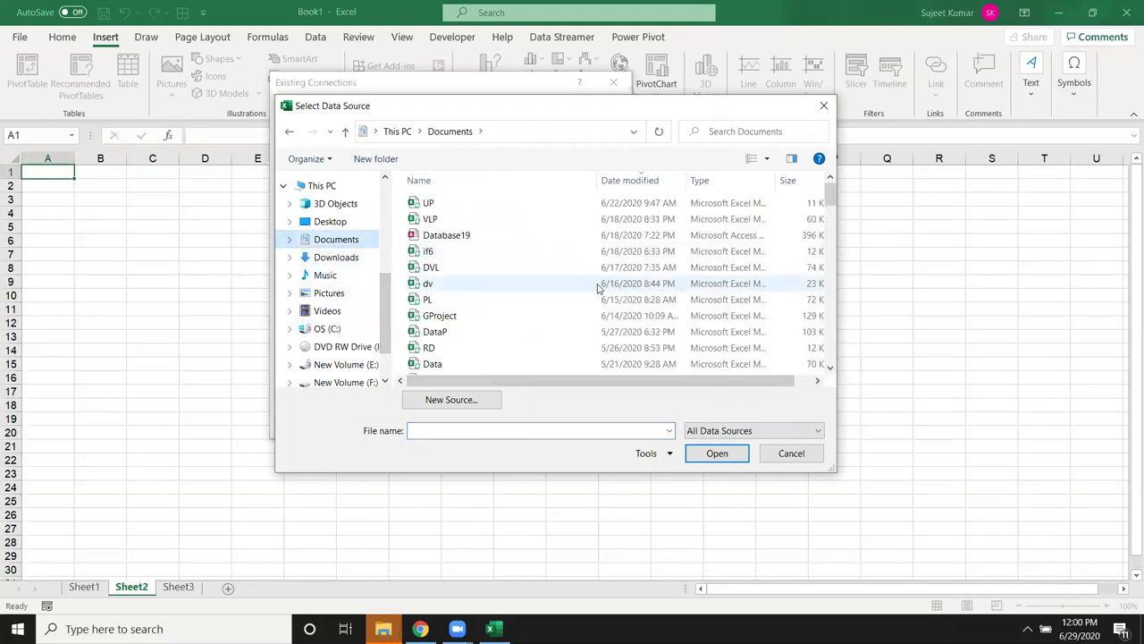
{"action": "left_click", "coordinate": [669, 234]}
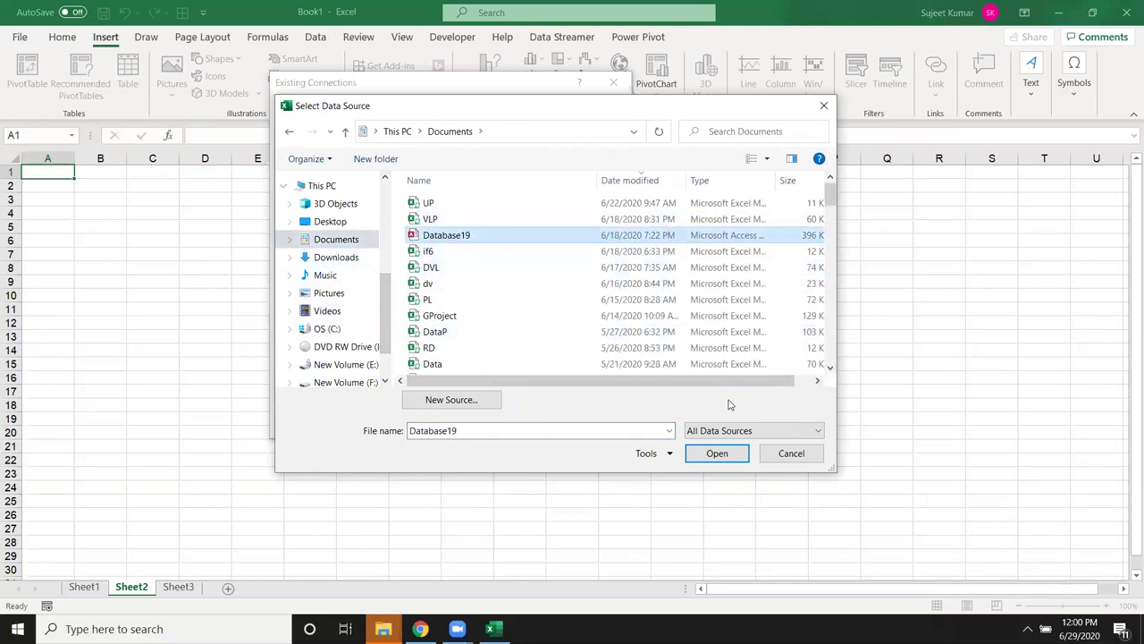
{"action": "left_click", "coordinate": [720, 454]}
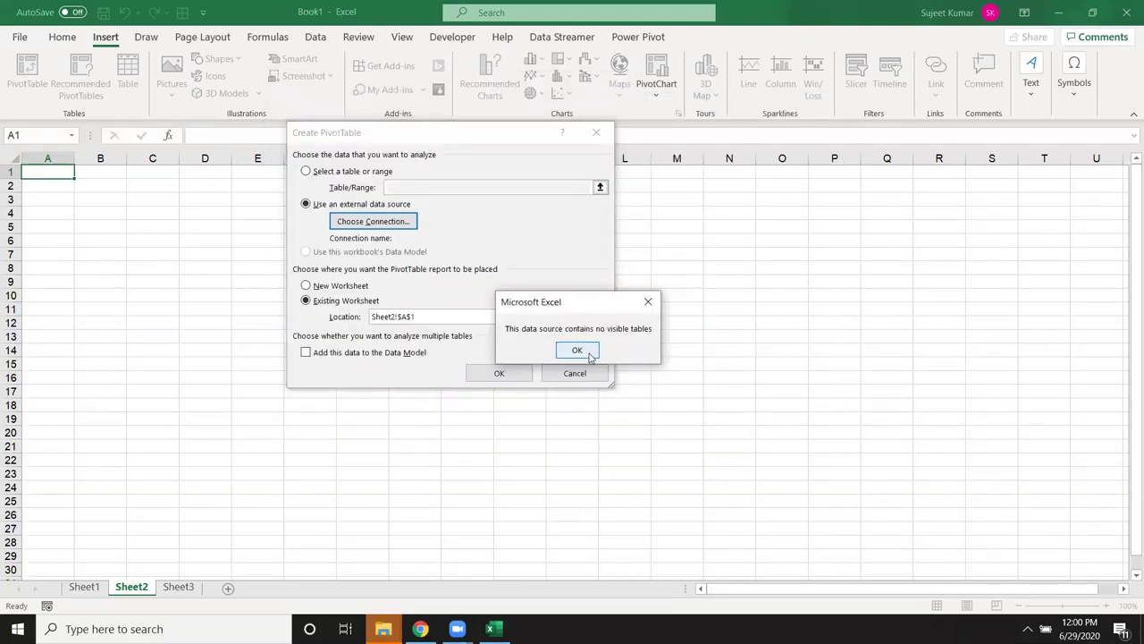
Dismiss the warning and open the PData file from Documents as the source.
{"action": "left_click", "coordinate": [590, 355]}
{"action": "left_click", "coordinate": [398, 224]}
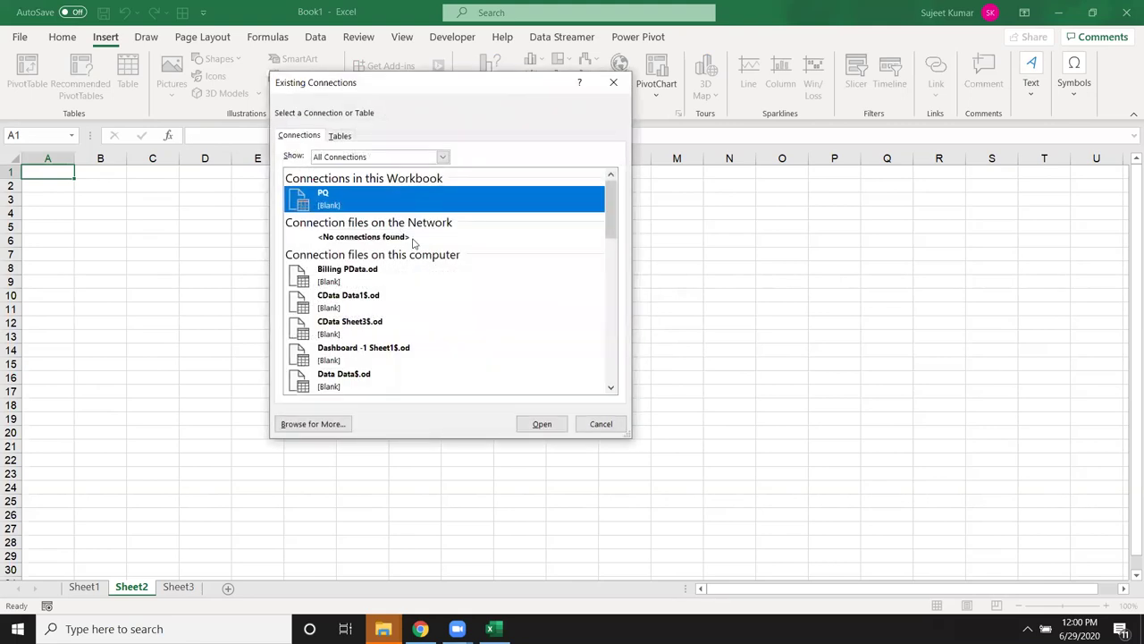
{"action": "left_click", "coordinate": [314, 424]}
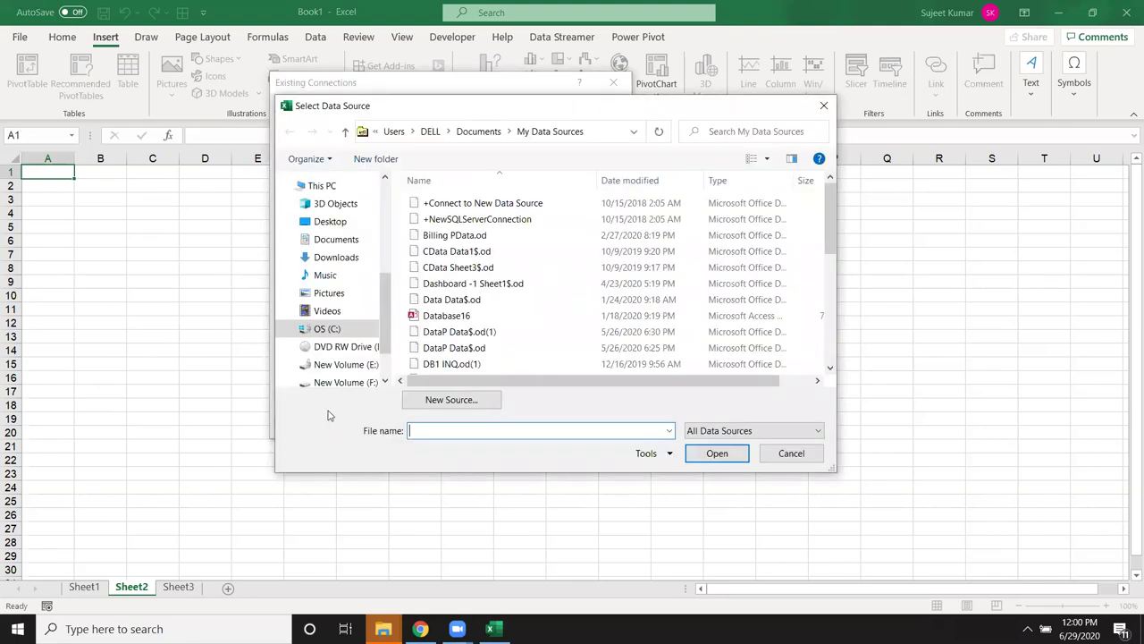
{"action": "left_click", "coordinate": [338, 241]}
{"action": "left_click_drag", "start_coordinate": [831, 208], "coordinate": [848, 290]}
{"action": "left_click", "coordinate": [503, 266]}
{"action": "left_click", "coordinate": [702, 447]}
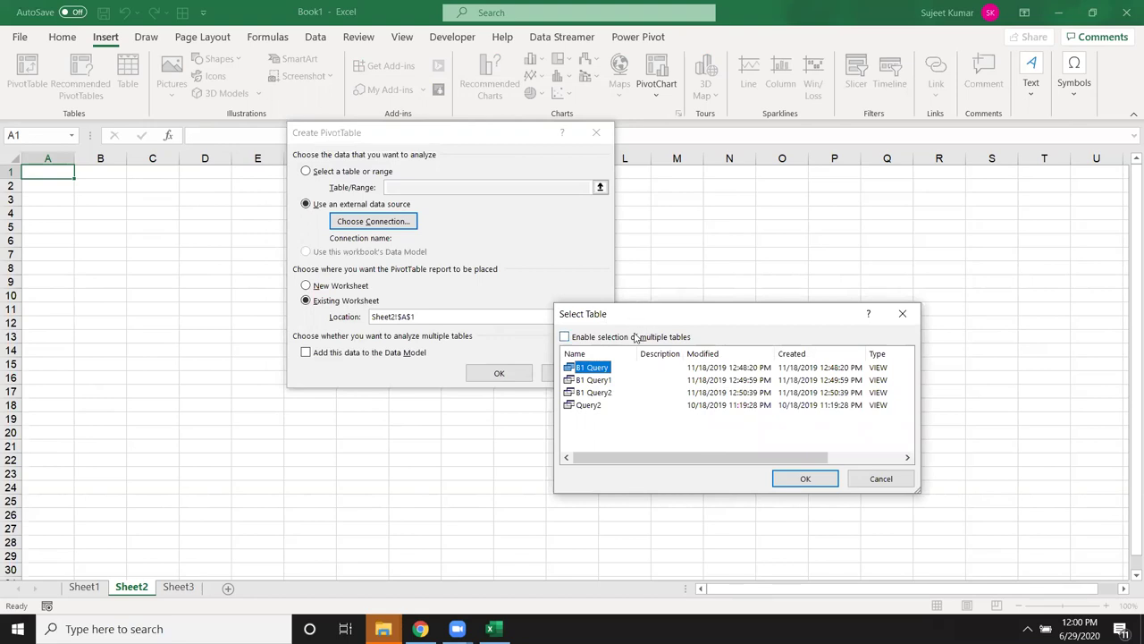
Pick the Query2 table and create the PivotTable at Sheet2 A1.
{"action": "left_click", "coordinate": [590, 405]}
{"action": "left_click", "coordinate": [796, 479]}
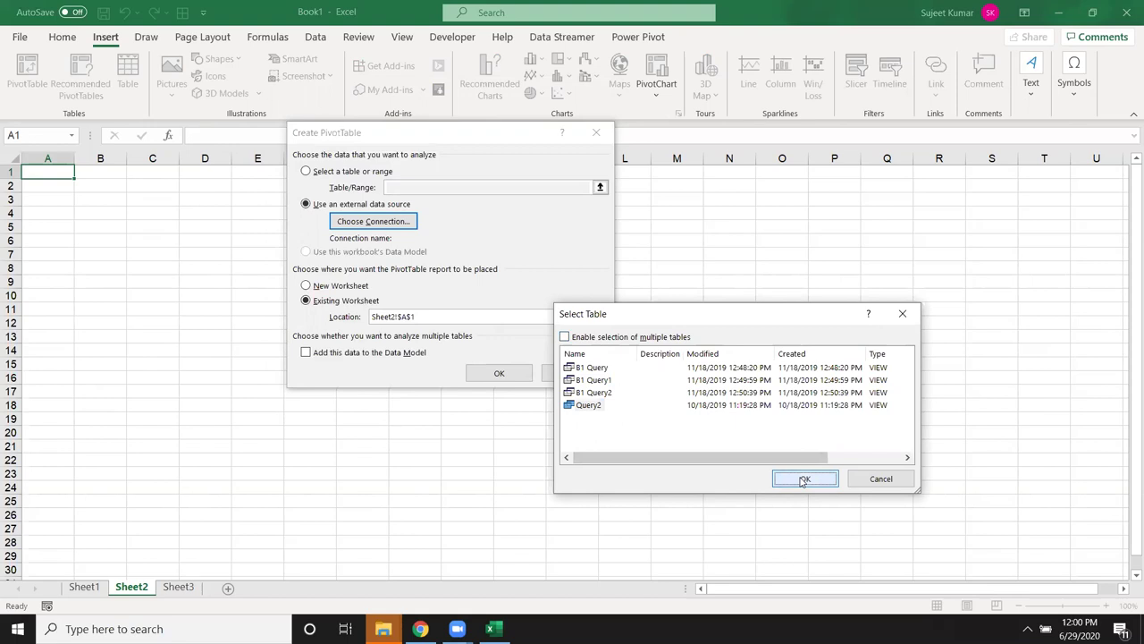
{"action": "left_click", "coordinate": [528, 379]}
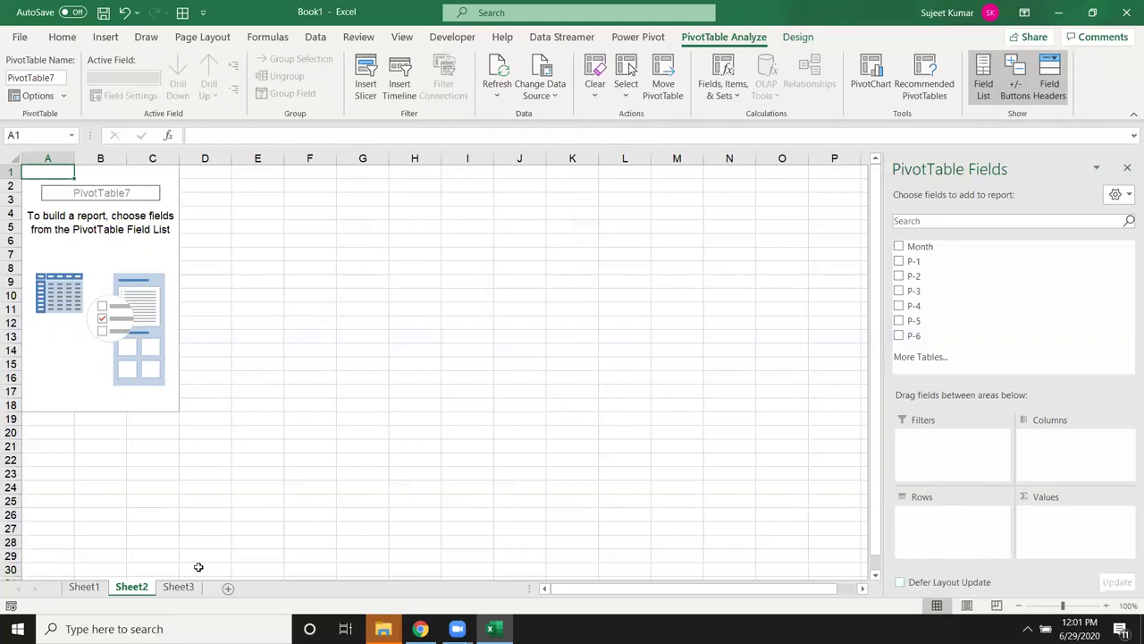
On Sheet3, start inserting a new PivotTable from the Insert ribbon.
{"action": "left_click", "coordinate": [178, 586]}
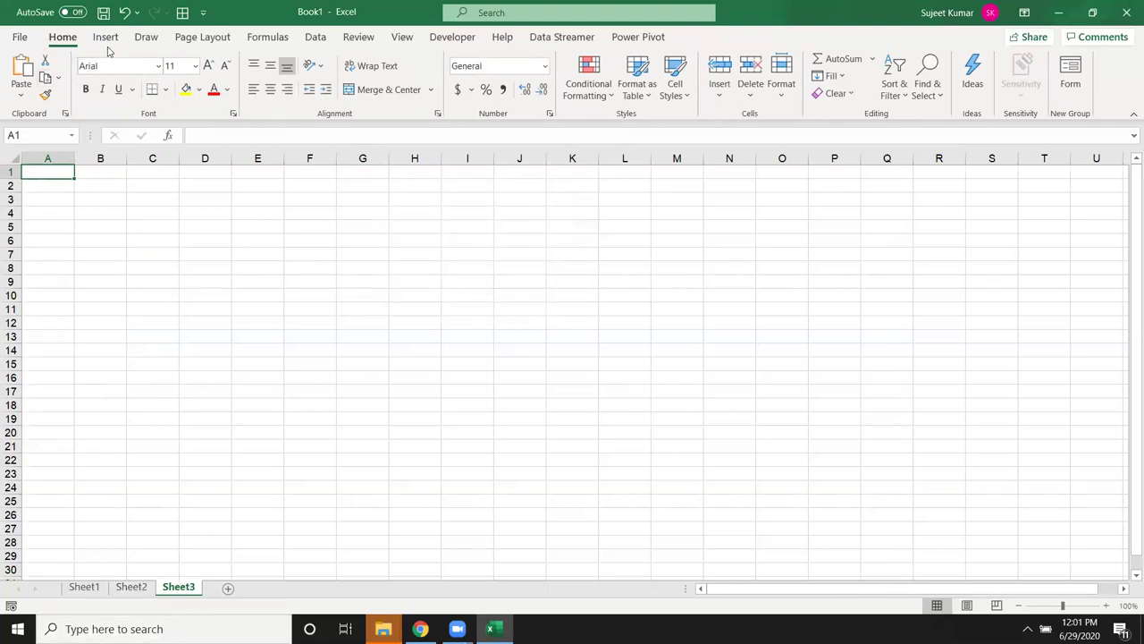
{"action": "left_click", "coordinate": [315, 37]}
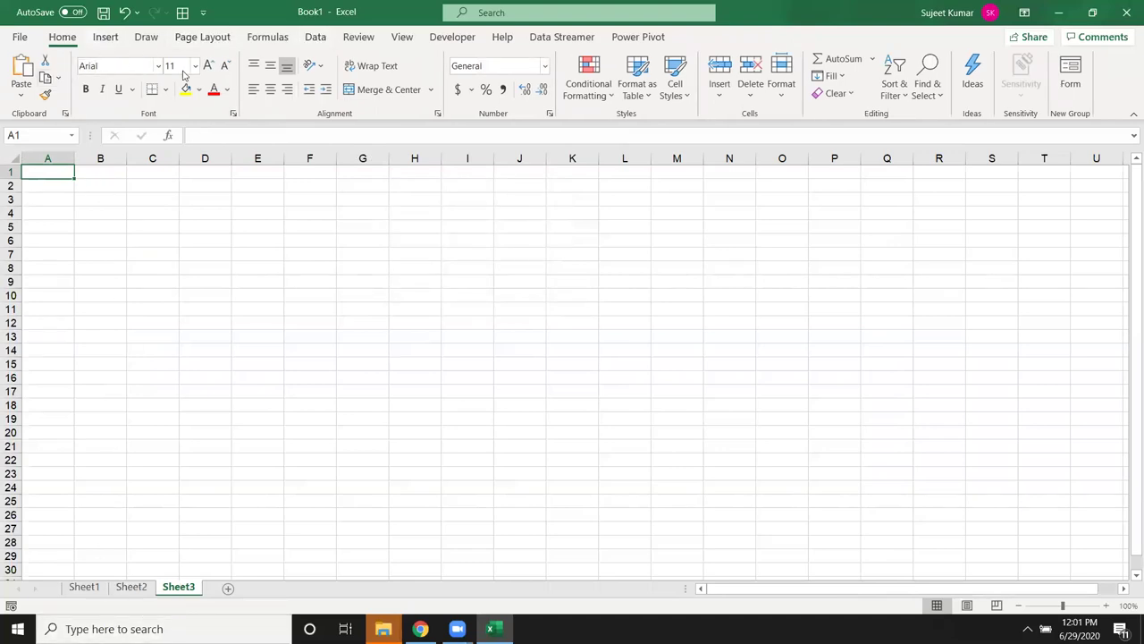
{"action": "left_click", "coordinate": [116, 39]}
{"action": "left_click", "coordinate": [27, 76]}
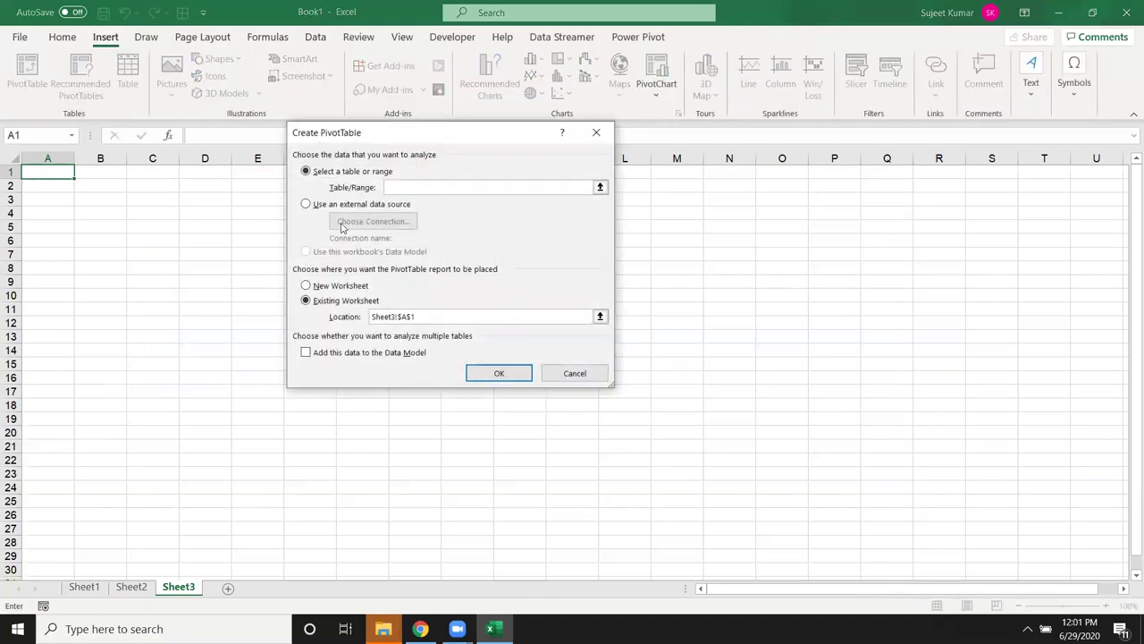
Base the pivot table on an external data source and open the Browse for More file picker.
{"action": "left_click", "coordinate": [338, 206]}
{"action": "left_click", "coordinate": [344, 222]}
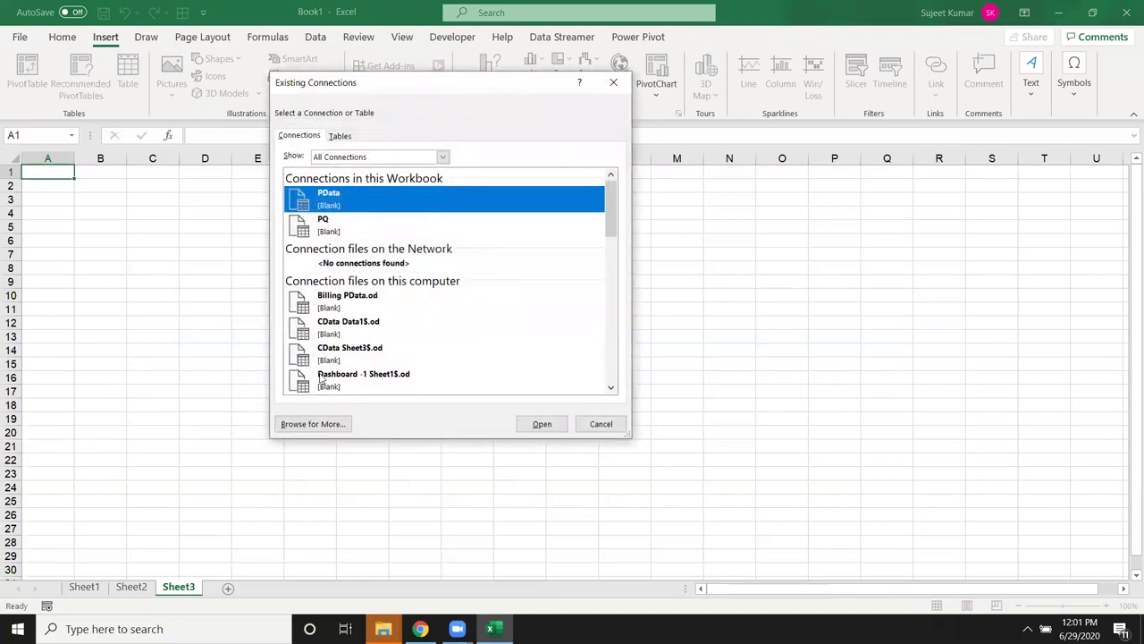
{"action": "left_click", "coordinate": [319, 427]}
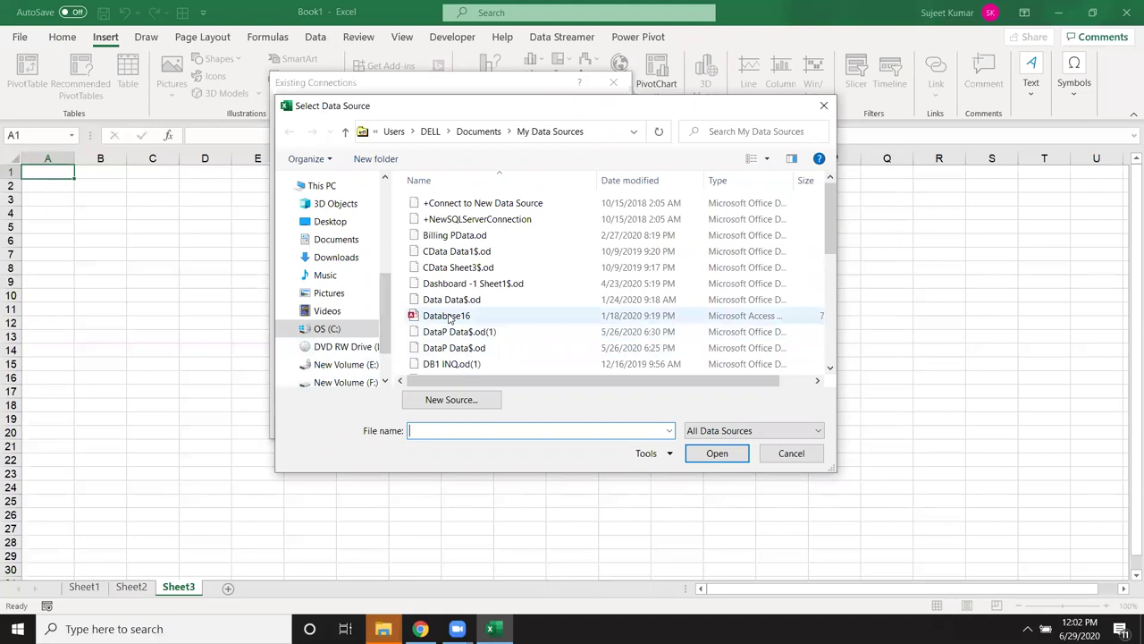
{"action": "right_click", "coordinate": [417, 430]}
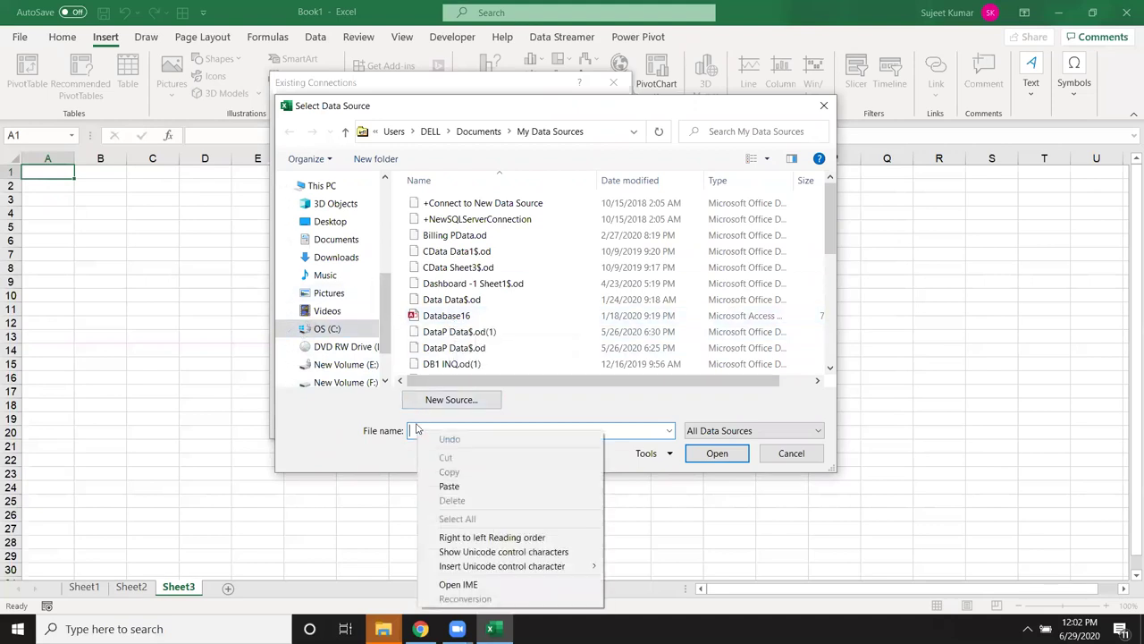
{"action": "left_click", "coordinate": [415, 421]}
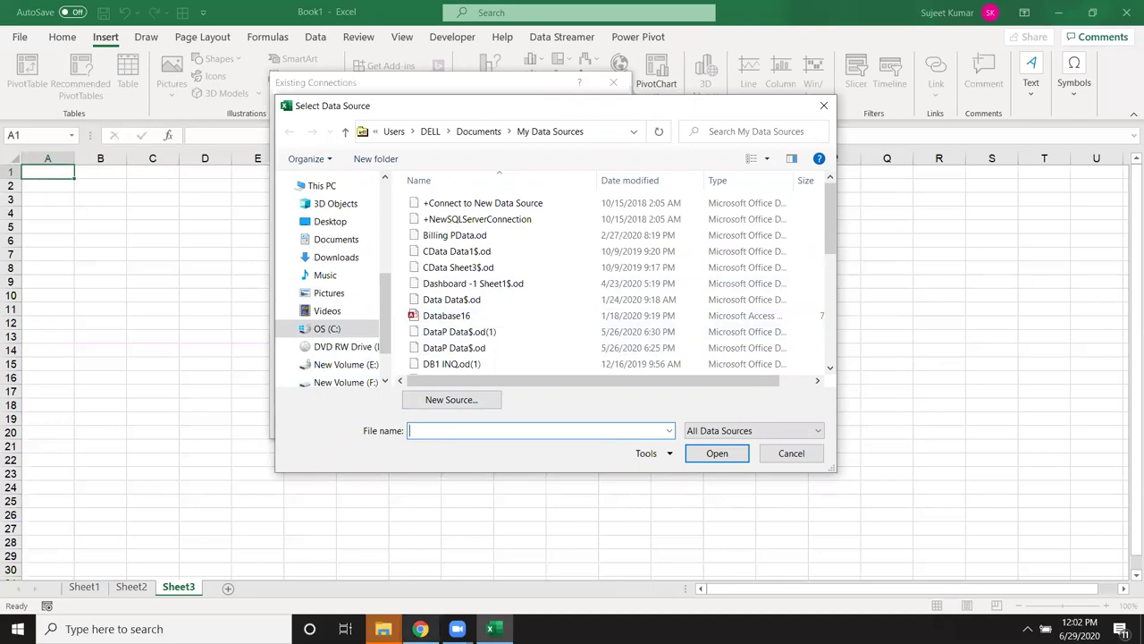
{"action": "left_click", "coordinate": [420, 628]}
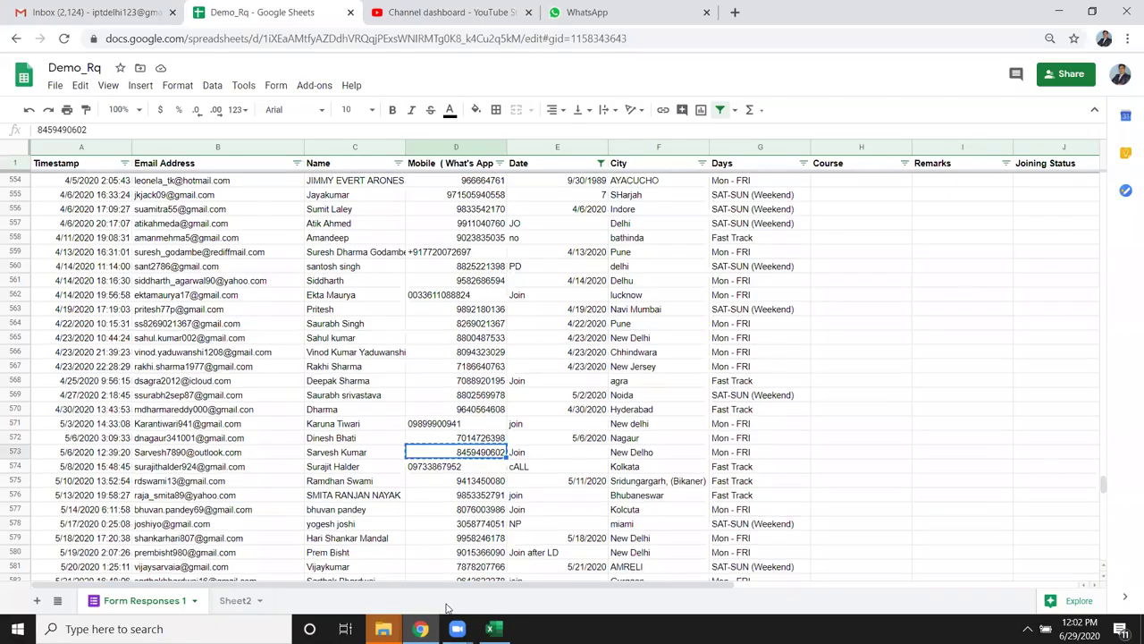
Search Google for 'pivot table.xls' in a new Chrome tab.
{"action": "left_click", "coordinate": [735, 13]}
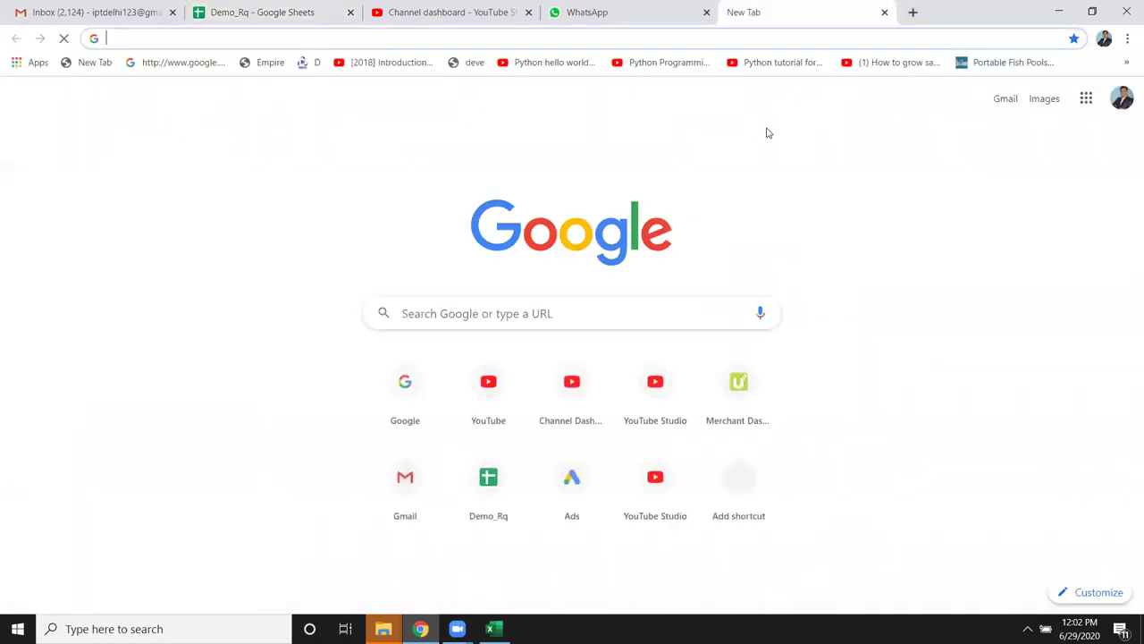
{"action": "type", "text": "goo"}
{"action": "key", "text": "Return"}
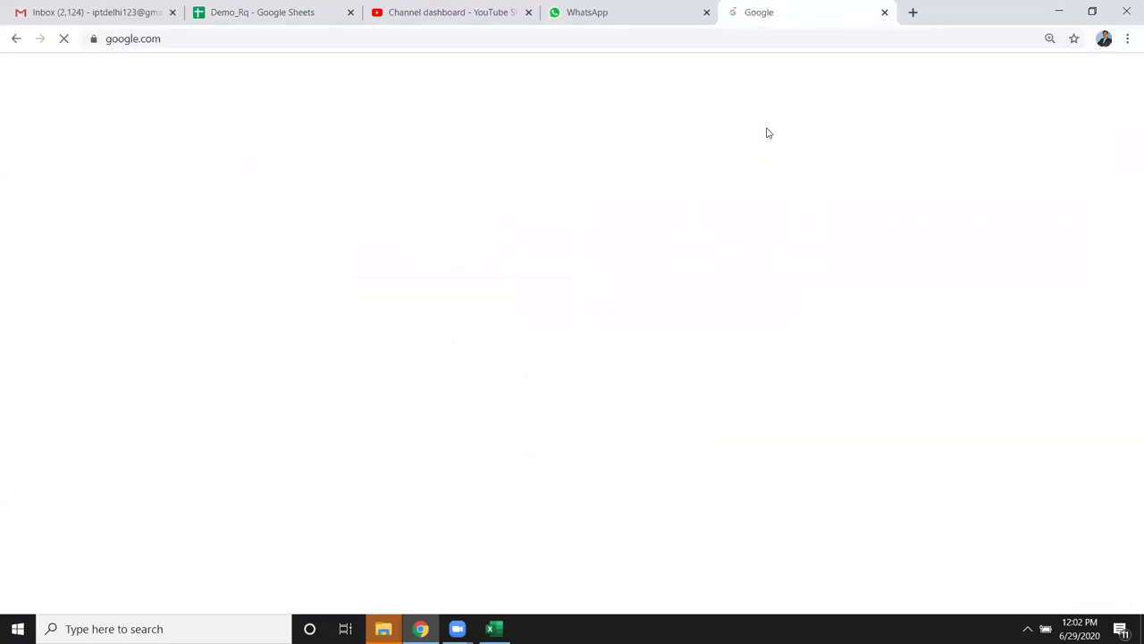
{"action": "type", "text": "d"}
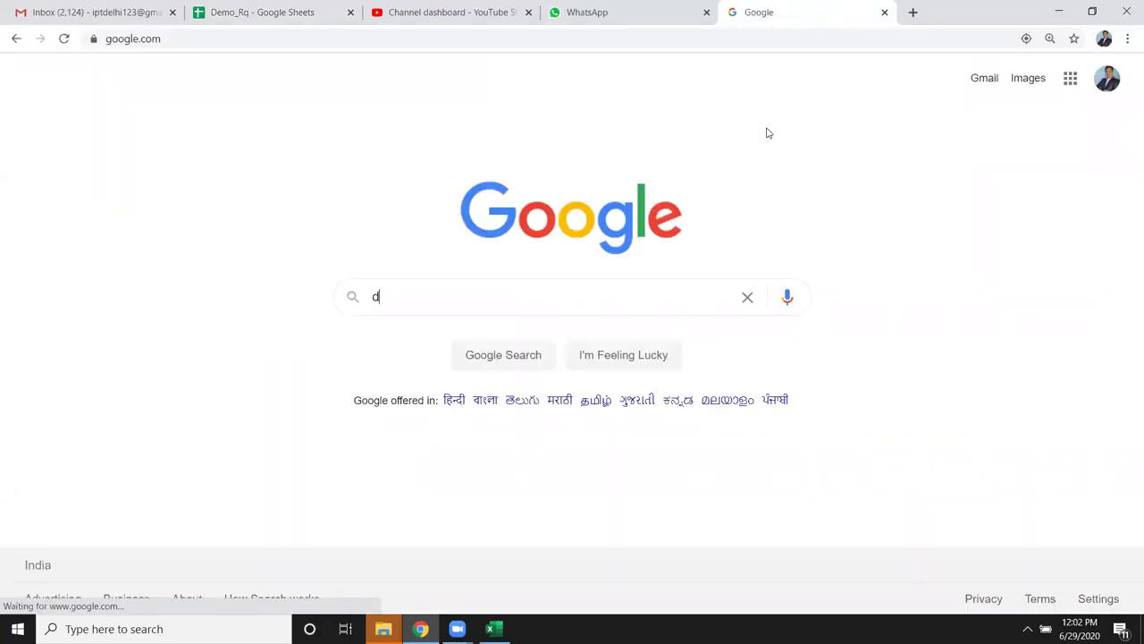
{"action": "type", "text": "o"}
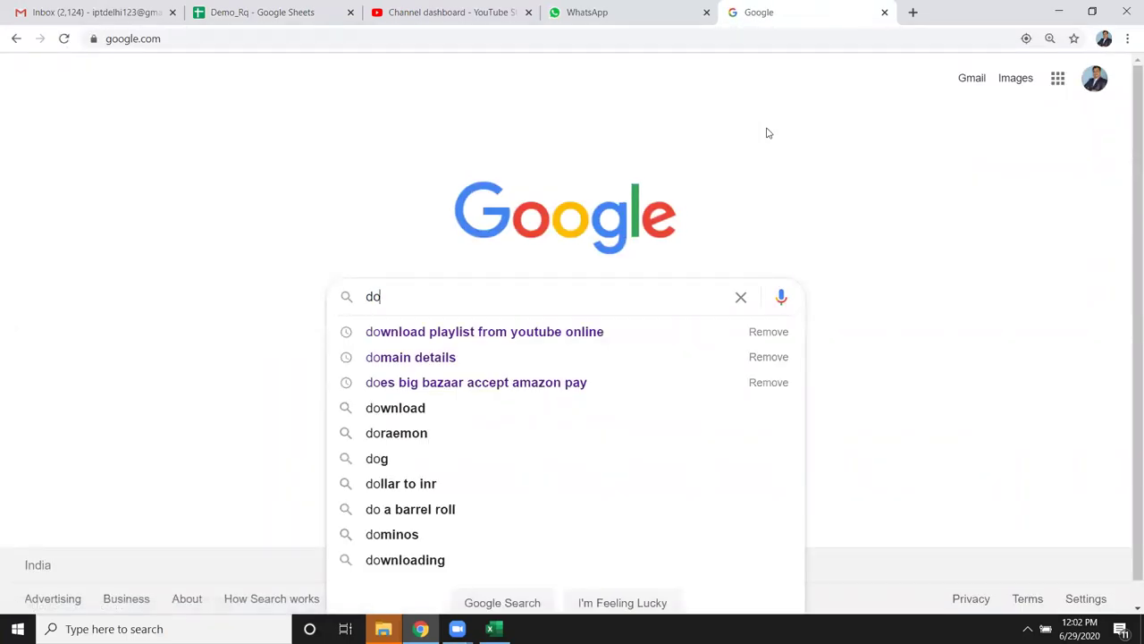
{"action": "key", "text": "BackSpace"}
{"action": "key", "text": "BackSpace"}
{"action": "type", "text": "d"}
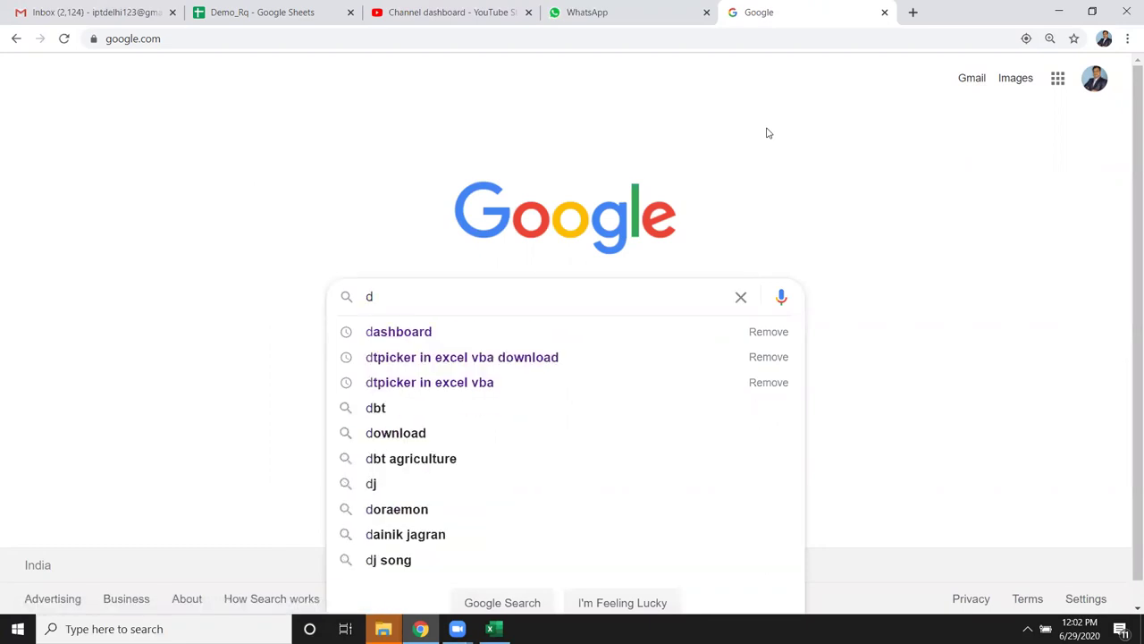
{"action": "key", "text": "BackSpace"}
{"action": "type", "text": "piv"}
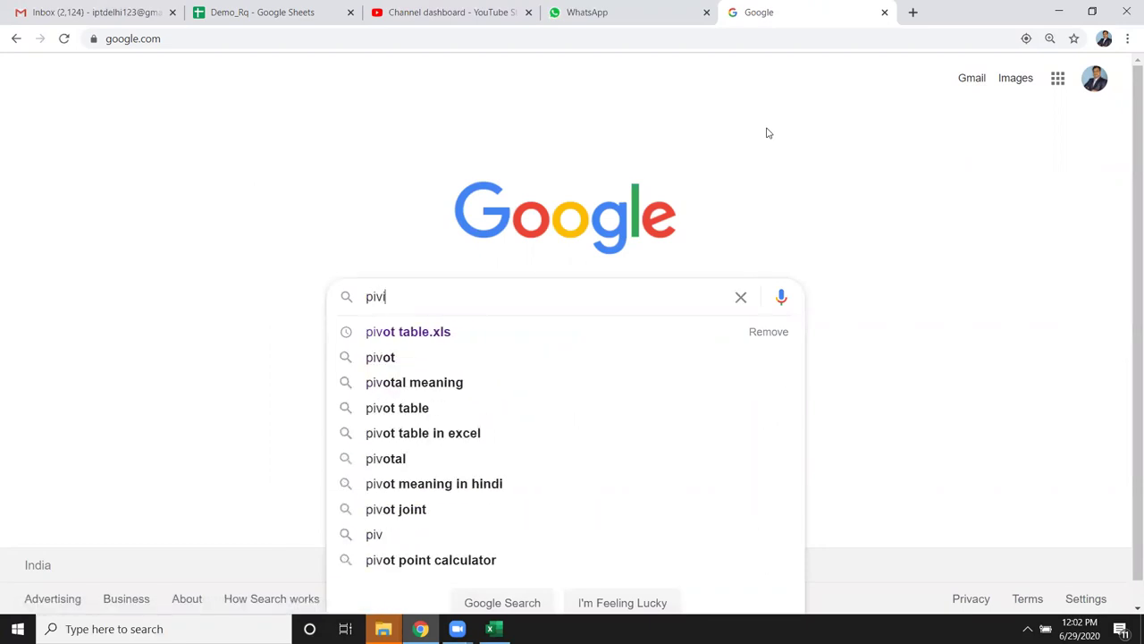
{"action": "type", "text": "it"}
{"action": "key", "text": "Down"}
{"action": "key", "text": "Return"}
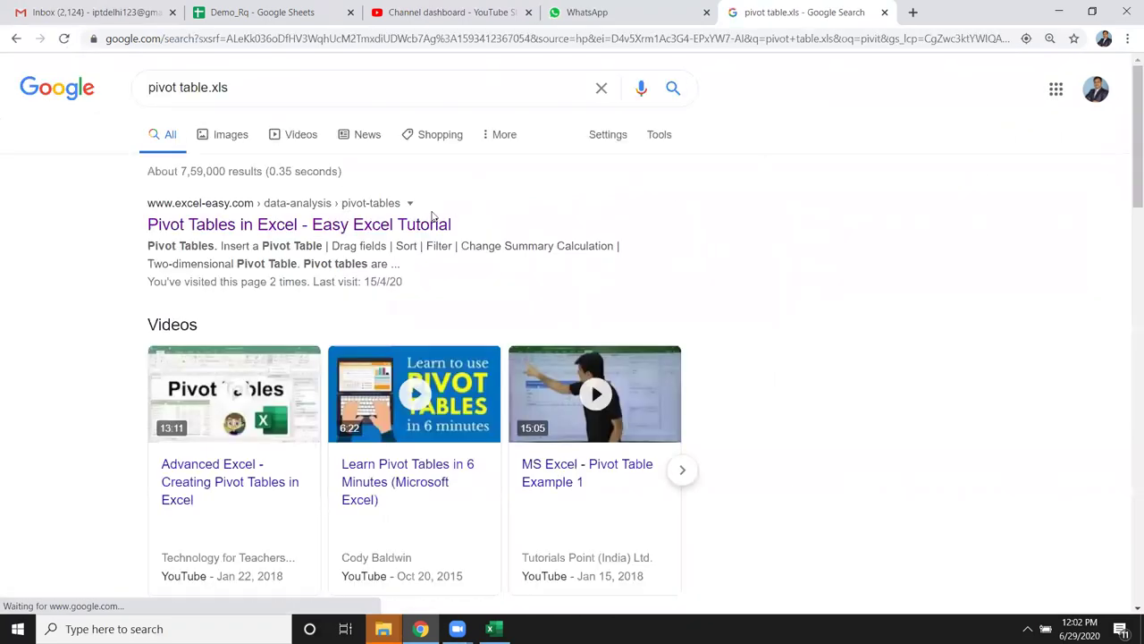
Scroll through the search results, then go to Chrome's Downloads page.
{"action": "scroll", "coordinate": [509, 250], "scroll_direction": "down", "scroll_amount": 3}
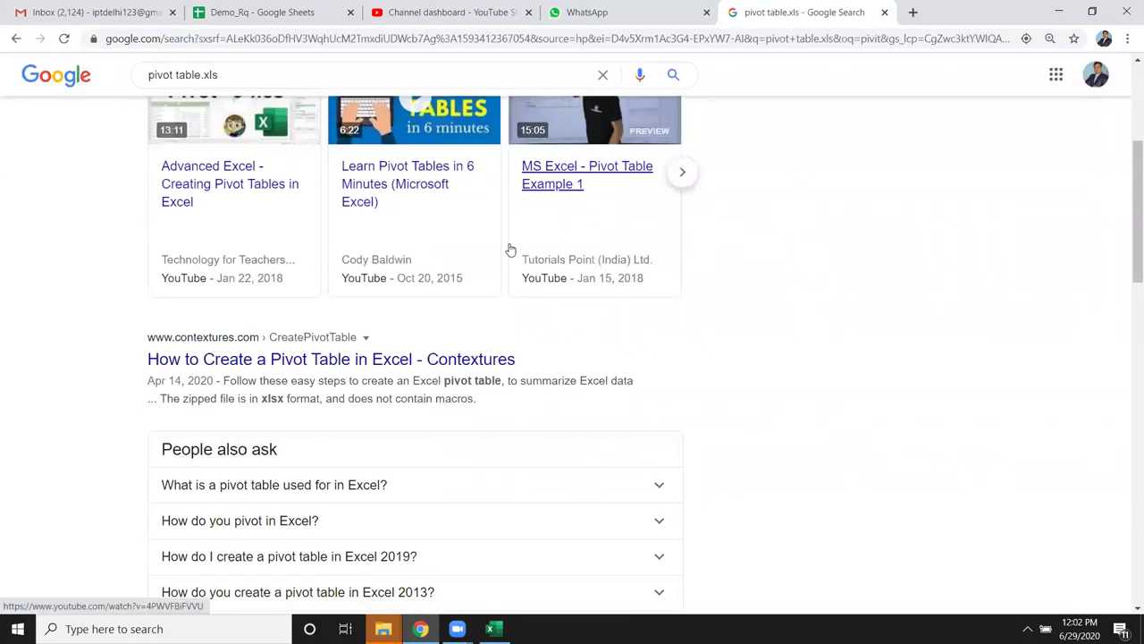
{"action": "scroll", "coordinate": [176, 309], "scroll_direction": "down", "scroll_amount": 3}
{"action": "scroll", "coordinate": [170, 370], "scroll_direction": "down", "scroll_amount": 3}
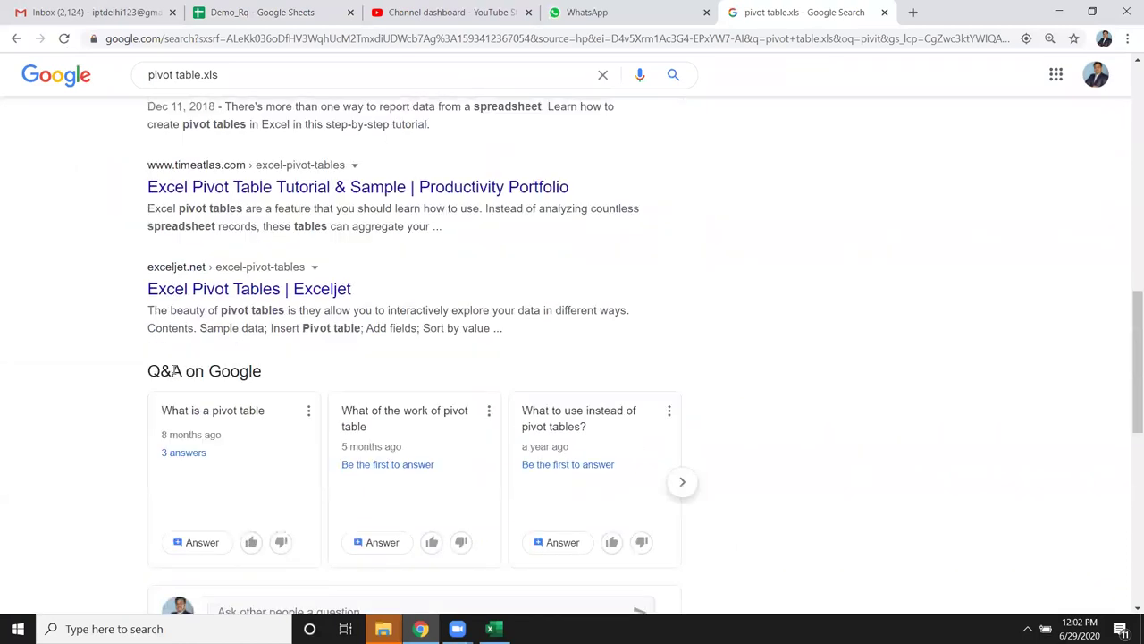
{"action": "scroll", "coordinate": [175, 367], "scroll_direction": "down", "scroll_amount": 4}
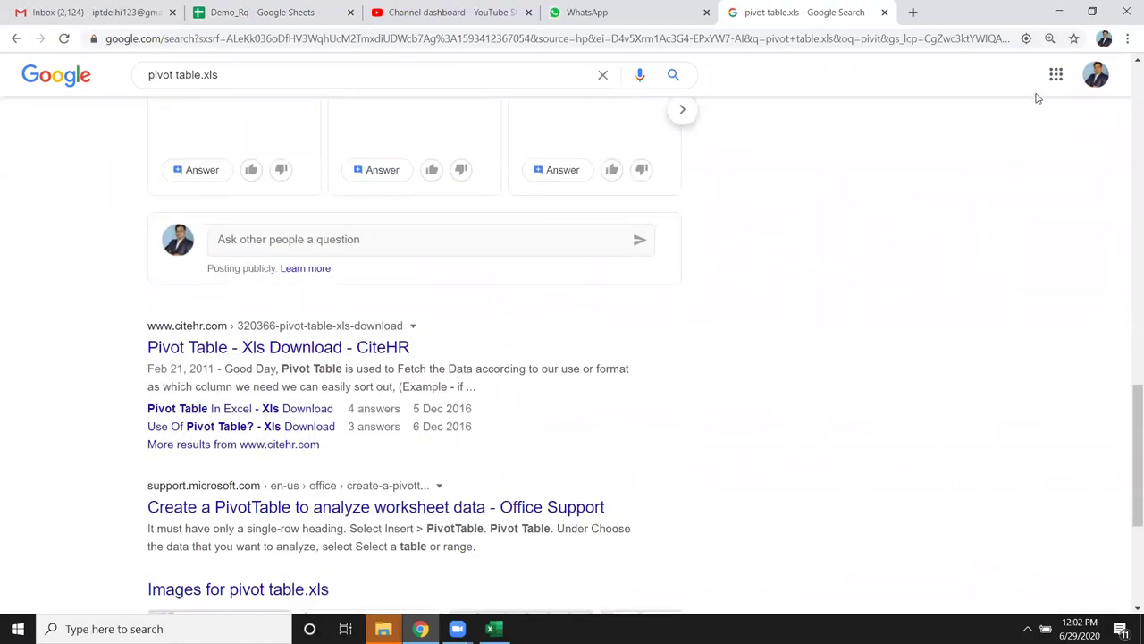
{"action": "left_click", "coordinate": [1056, 75]}
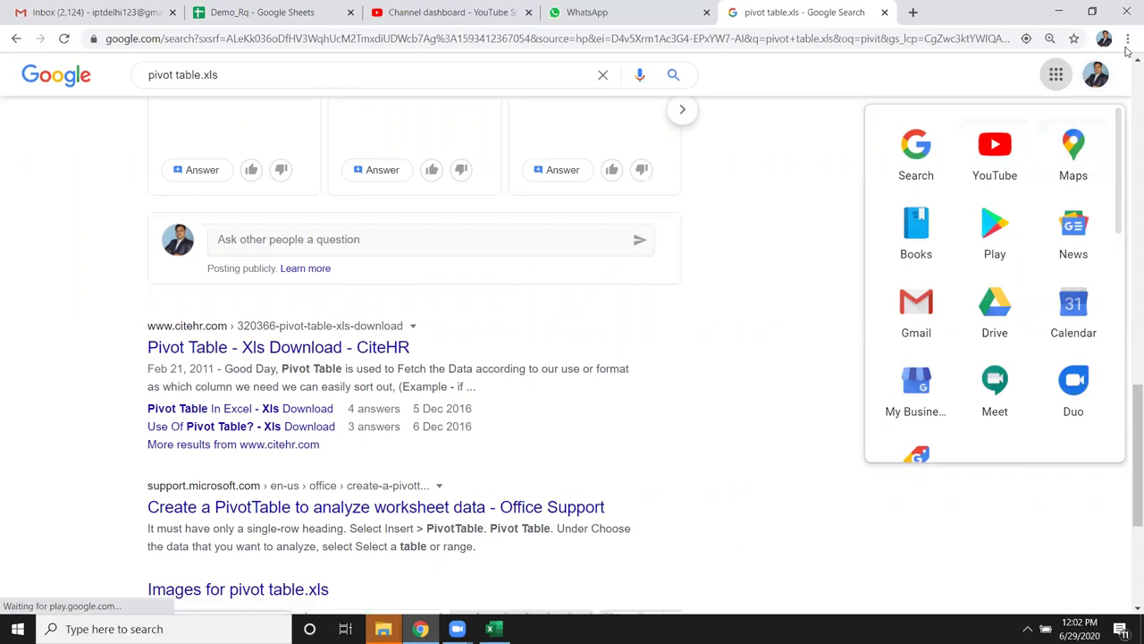
{"action": "left_click", "coordinate": [1127, 39]}
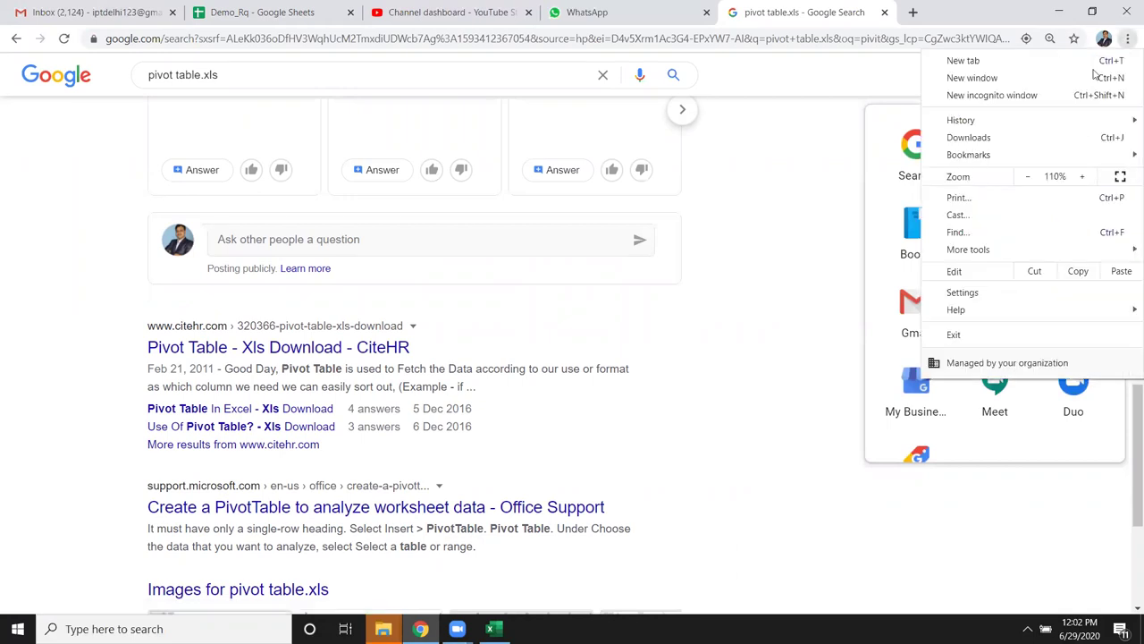
{"action": "left_click", "coordinate": [965, 138]}
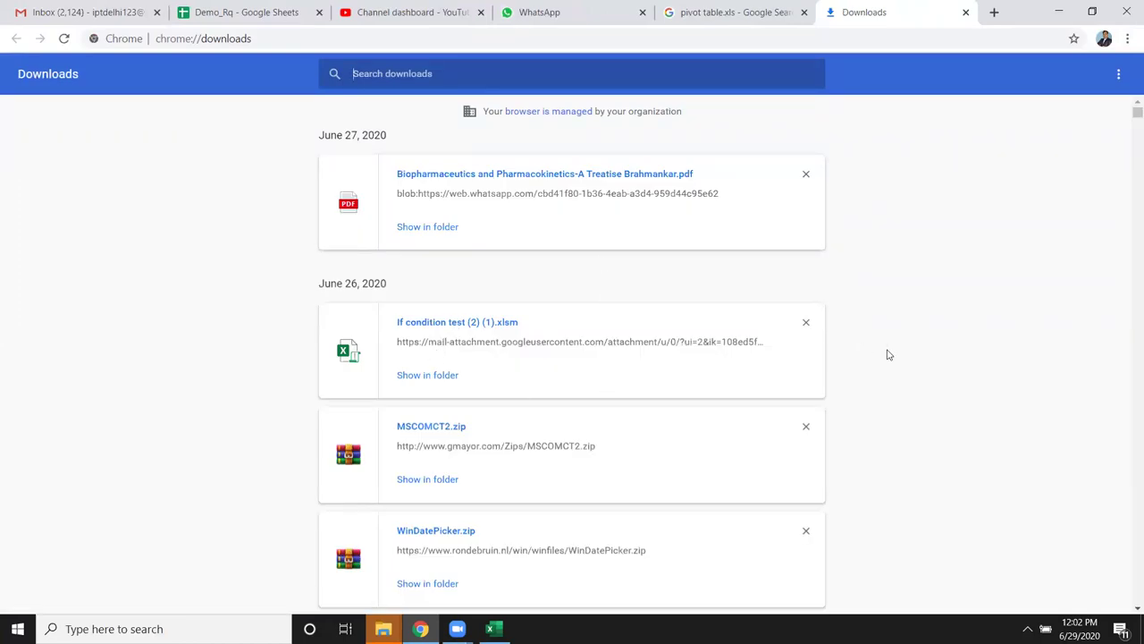
Find data.csv in the Downloads list and copy its NSE India source link address.
{"action": "scroll", "coordinate": [819, 339], "scroll_direction": "down", "scroll_amount": 4}
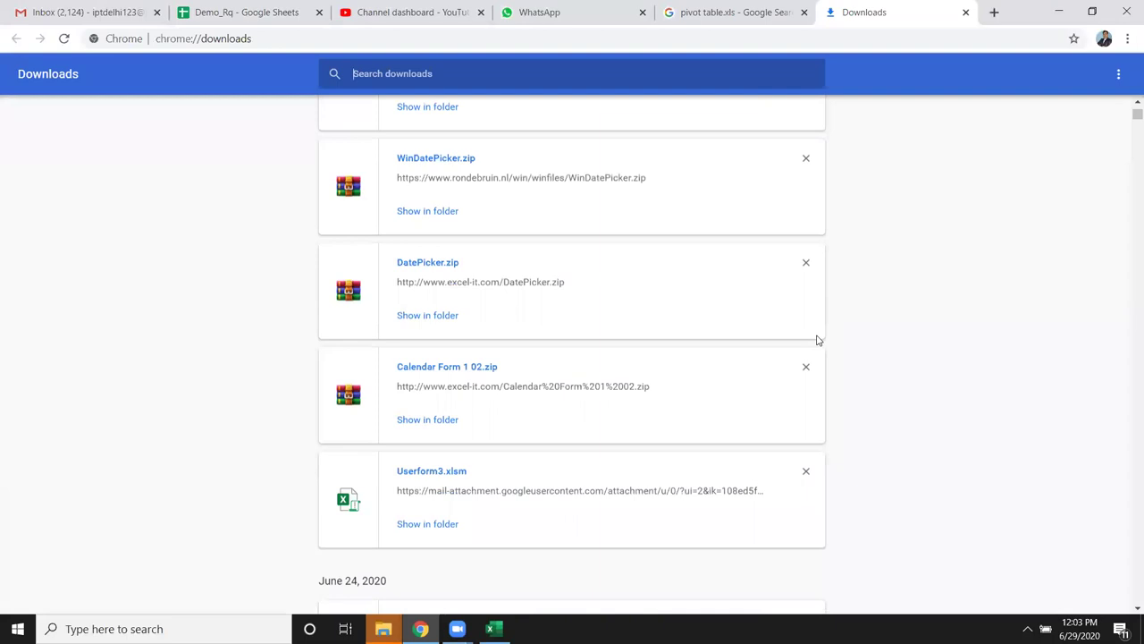
{"action": "scroll", "coordinate": [815, 338], "scroll_direction": "down", "scroll_amount": 3}
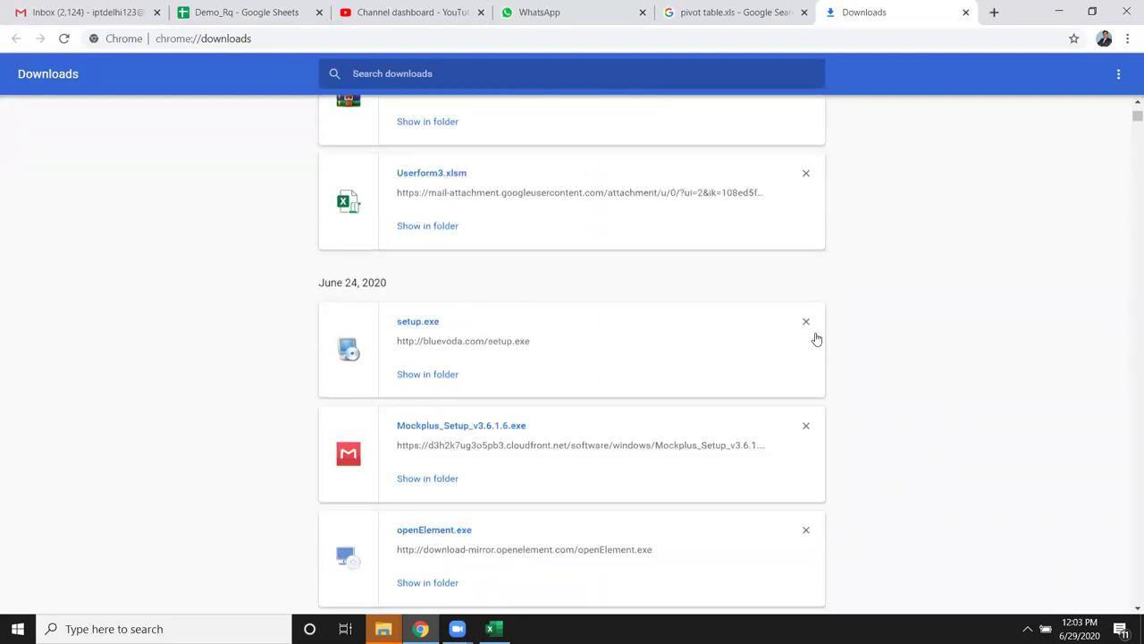
{"action": "scroll", "coordinate": [814, 339], "scroll_direction": "down", "scroll_amount": 1}
{"action": "scroll", "coordinate": [812, 338], "scroll_direction": "down", "scroll_amount": 2}
{"action": "scroll", "coordinate": [813, 338], "scroll_direction": "down", "scroll_amount": 3}
{"action": "scroll", "coordinate": [812, 336], "scroll_direction": "down", "scroll_amount": 2}
{"action": "scroll", "coordinate": [811, 336], "scroll_direction": "down", "scroll_amount": 2}
{"action": "scroll", "coordinate": [812, 336], "scroll_direction": "down", "scroll_amount": 1}
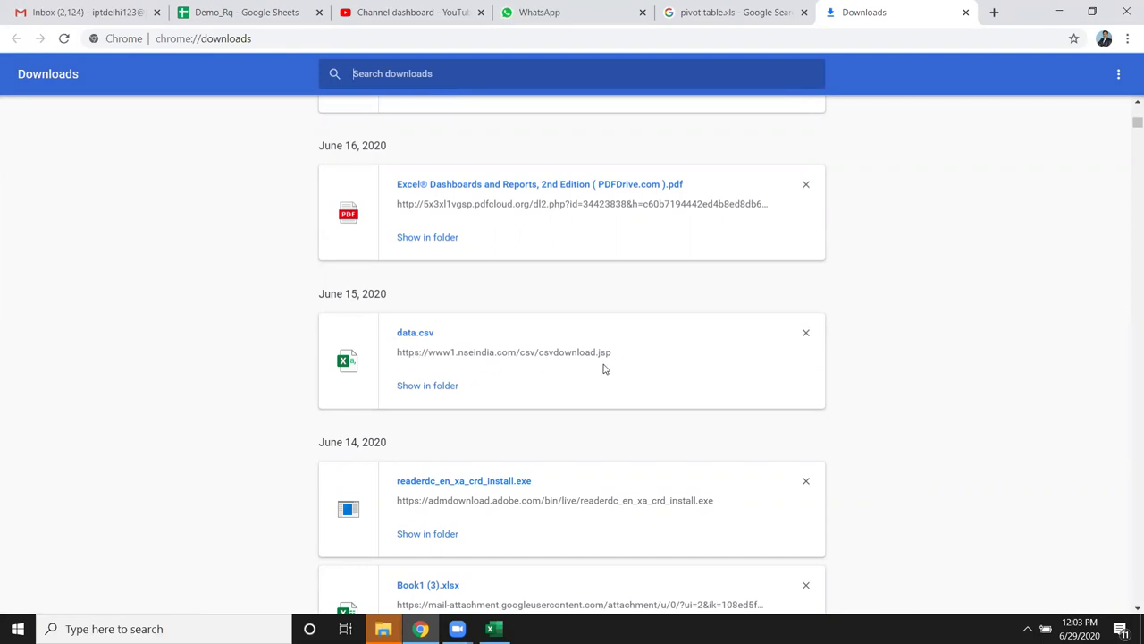
{"action": "left_click", "coordinate": [429, 359]}
{"action": "right_click", "coordinate": [429, 359]}
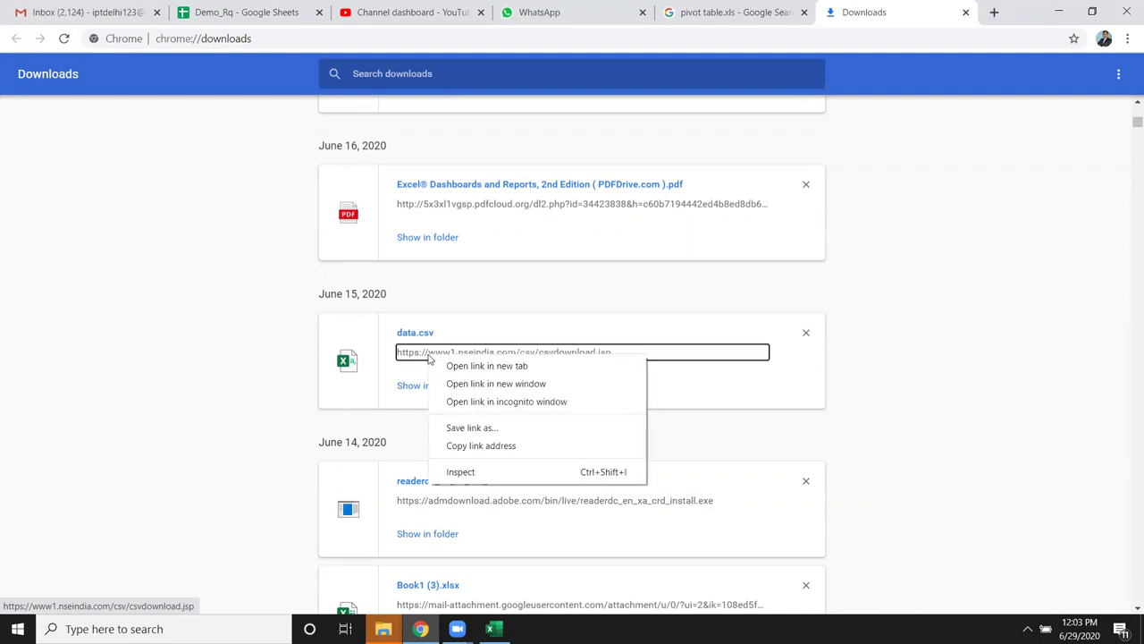
{"action": "left_click", "coordinate": [487, 445]}
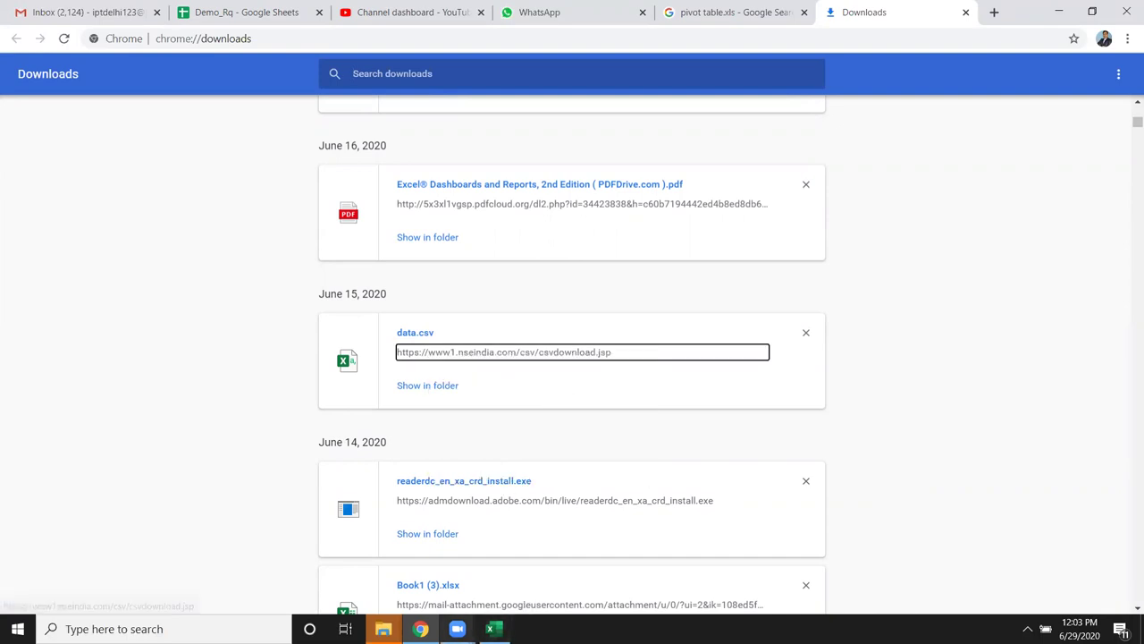
Paste the copied nseindia CSV address as the File name in Select Data Source and open it.
{"action": "left_click", "coordinate": [490, 628]}
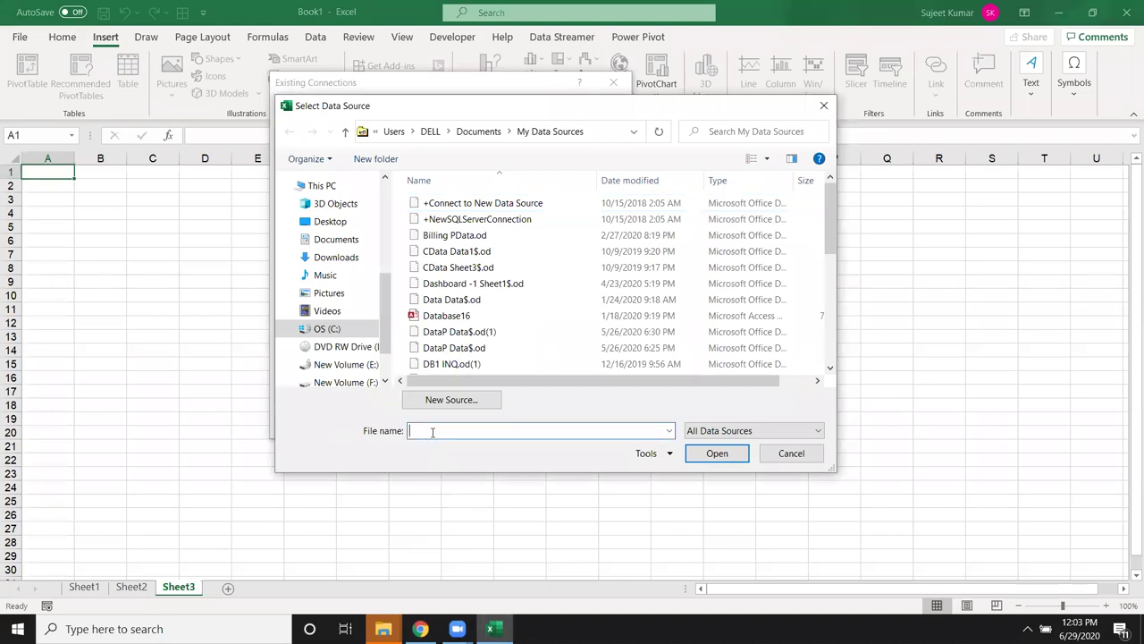
{"action": "key", "text": "ctrl+v"}
{"action": "left_click", "coordinate": [711, 455]}
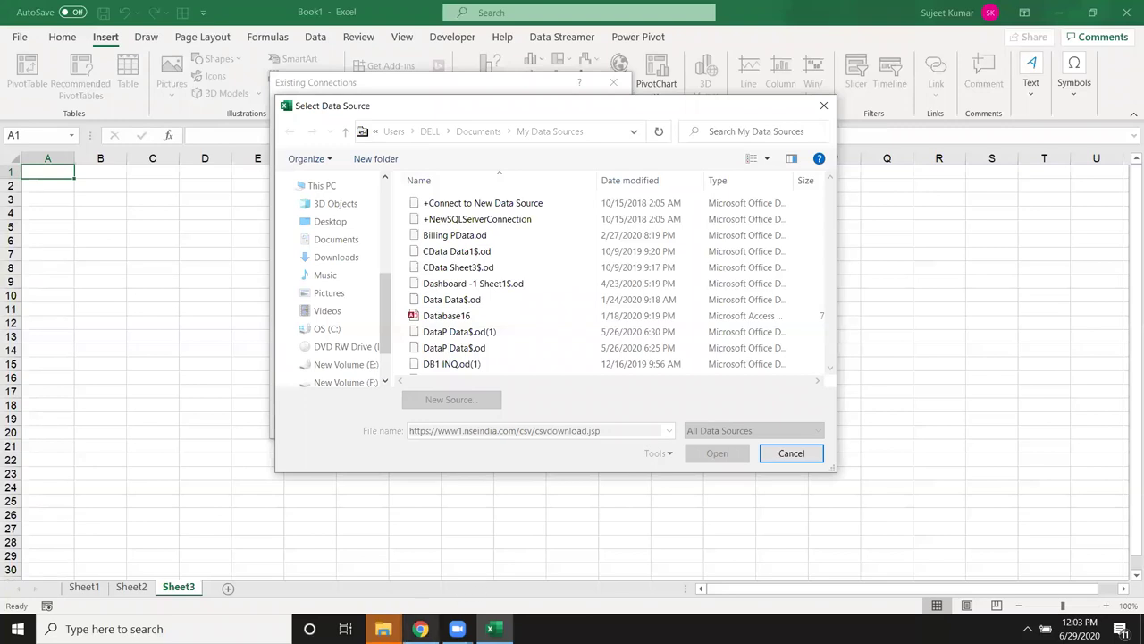
Scroll through the older Chrome downloads, then return to Excel's Select Data Source dialog.
{"action": "mouse_move", "coordinate": [419, 628]}
{"action": "left_click", "coordinate": [452, 523]}
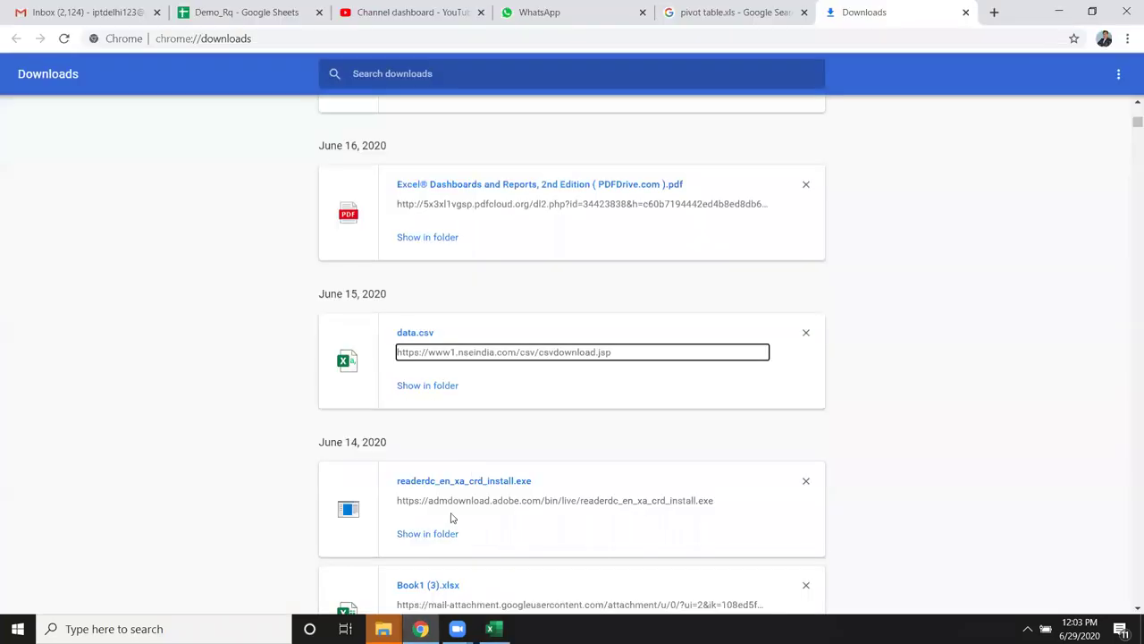
{"action": "scroll", "coordinate": [475, 470], "scroll_direction": "down", "scroll_amount": 3}
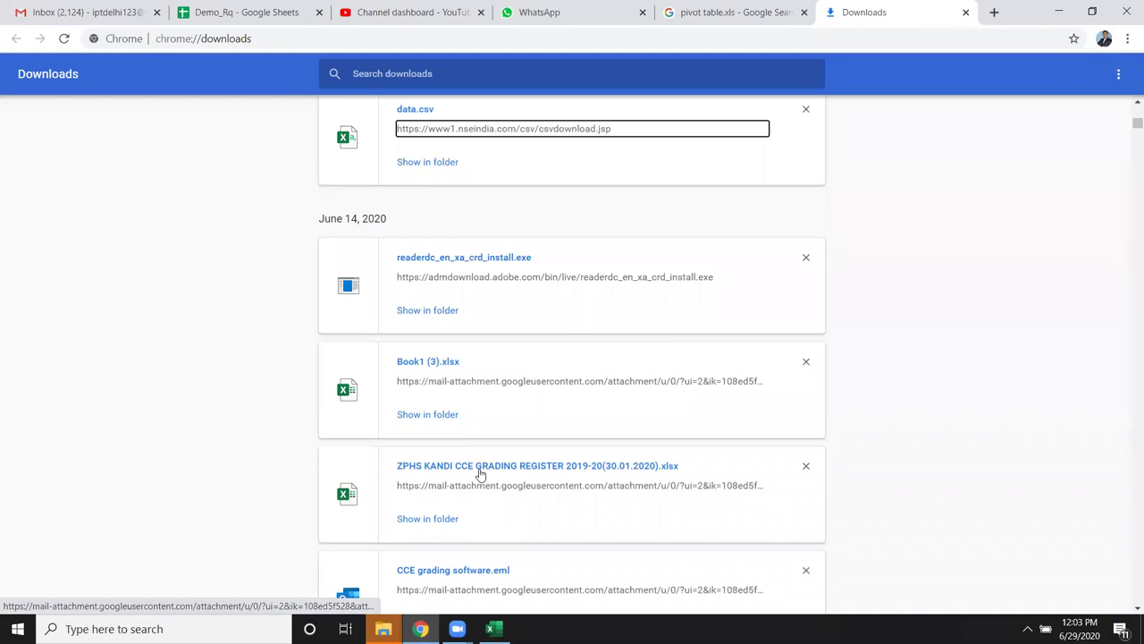
{"action": "scroll", "coordinate": [487, 469], "scroll_direction": "down", "scroll_amount": 2}
{"action": "scroll", "coordinate": [527, 519], "scroll_direction": "down", "scroll_amount": 2}
{"action": "scroll", "coordinate": [653, 460], "scroll_direction": "down", "scroll_amount": 2}
{"action": "scroll", "coordinate": [858, 443], "scroll_direction": "down", "scroll_amount": 1}
{"action": "scroll", "coordinate": [957, 375], "scroll_direction": "down", "scroll_amount": 2}
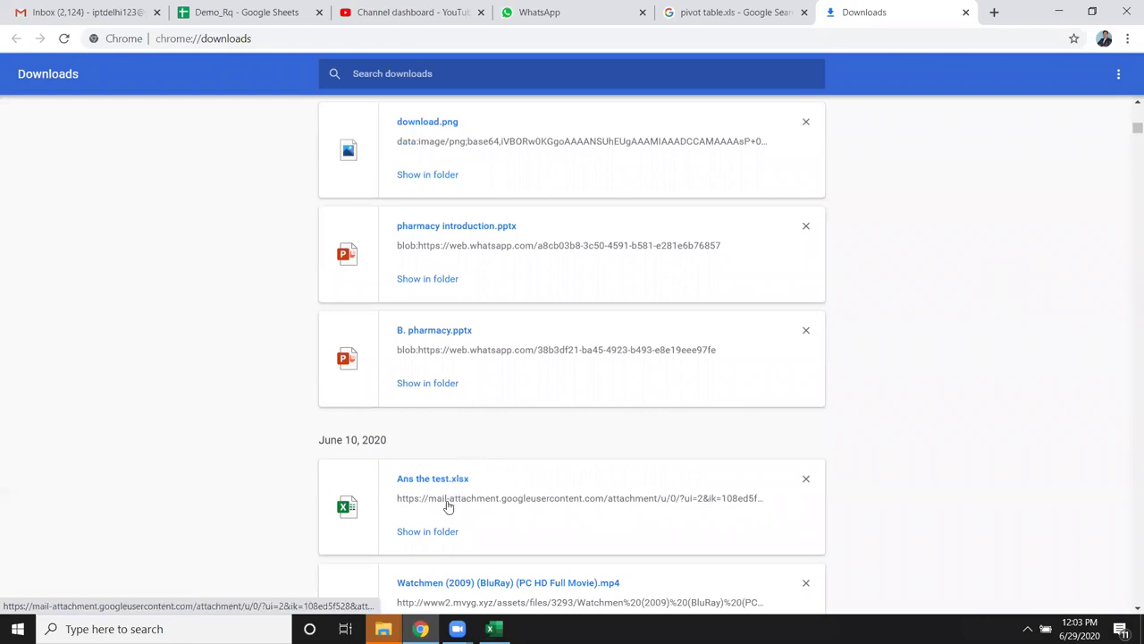
{"action": "scroll", "coordinate": [582, 510], "scroll_direction": "down", "scroll_amount": 3}
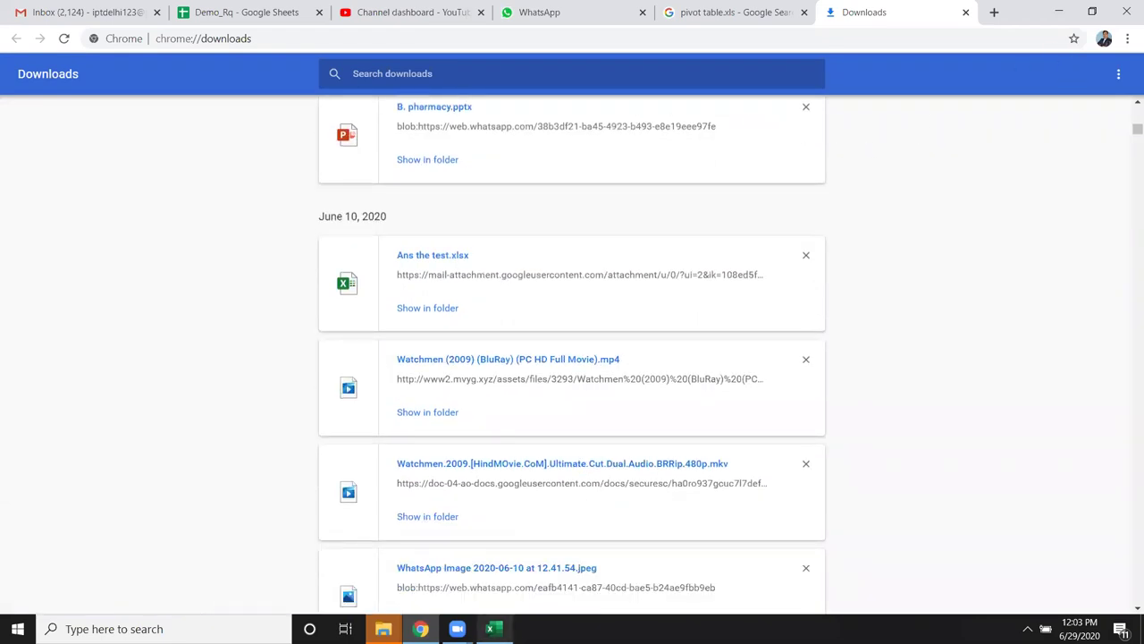
{"action": "left_click", "coordinate": [490, 628]}
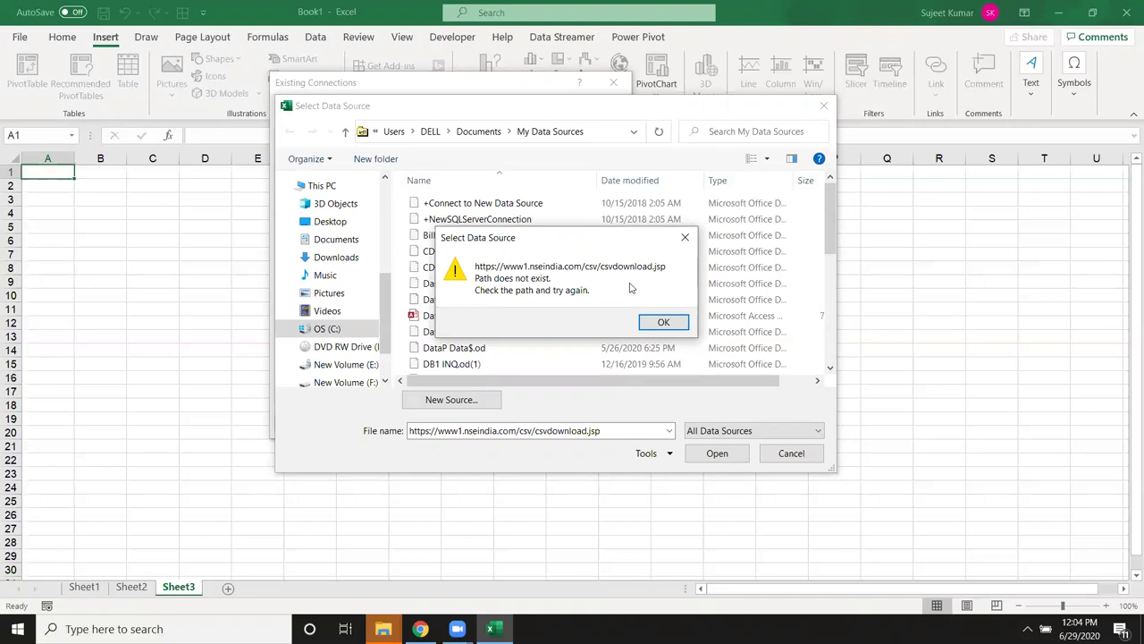
Dismiss the 'Path does not exist' error, trim the URL's ending, and cancel Select Data Source.
{"action": "left_click", "coordinate": [677, 326]}
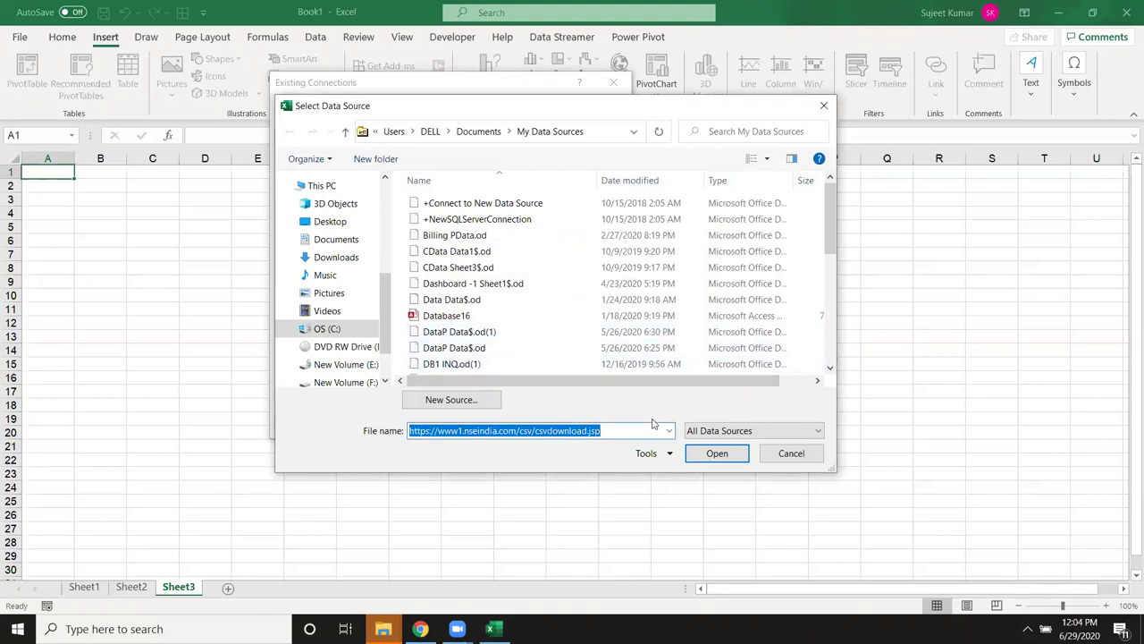
{"action": "left_click", "coordinate": [619, 430]}
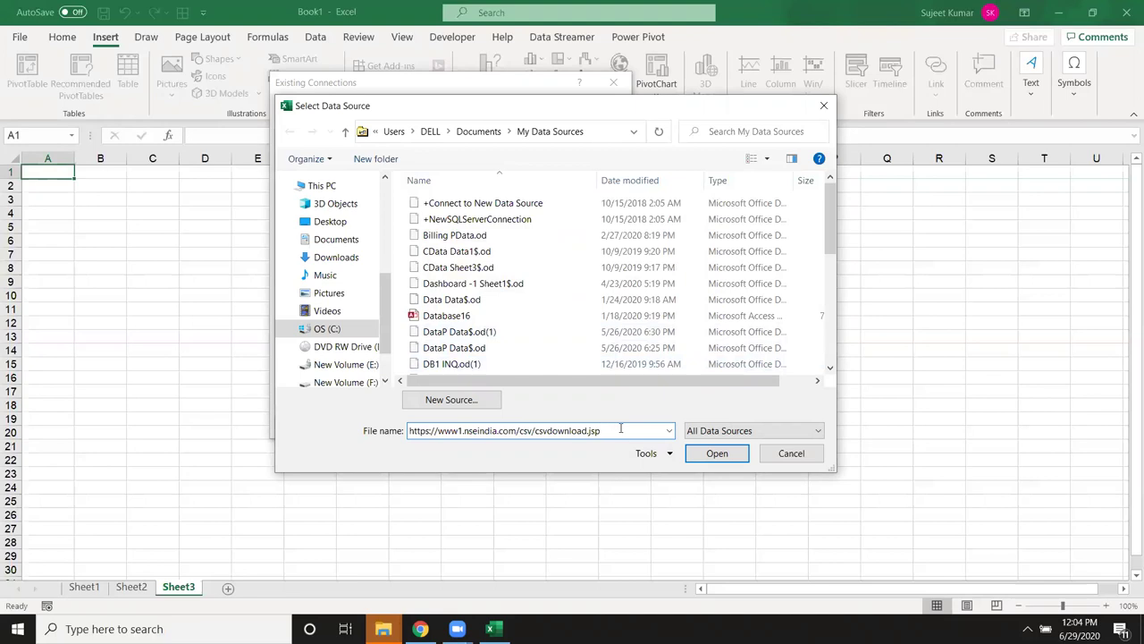
{"action": "key", "text": "BackSpace"}
{"action": "key", "text": "BackSpace"}
{"action": "key", "text": "BackSpace"}
{"action": "type", "text": "x"}
{"action": "key", "text": "BackSpace"}
{"action": "left_click", "coordinate": [789, 454]}
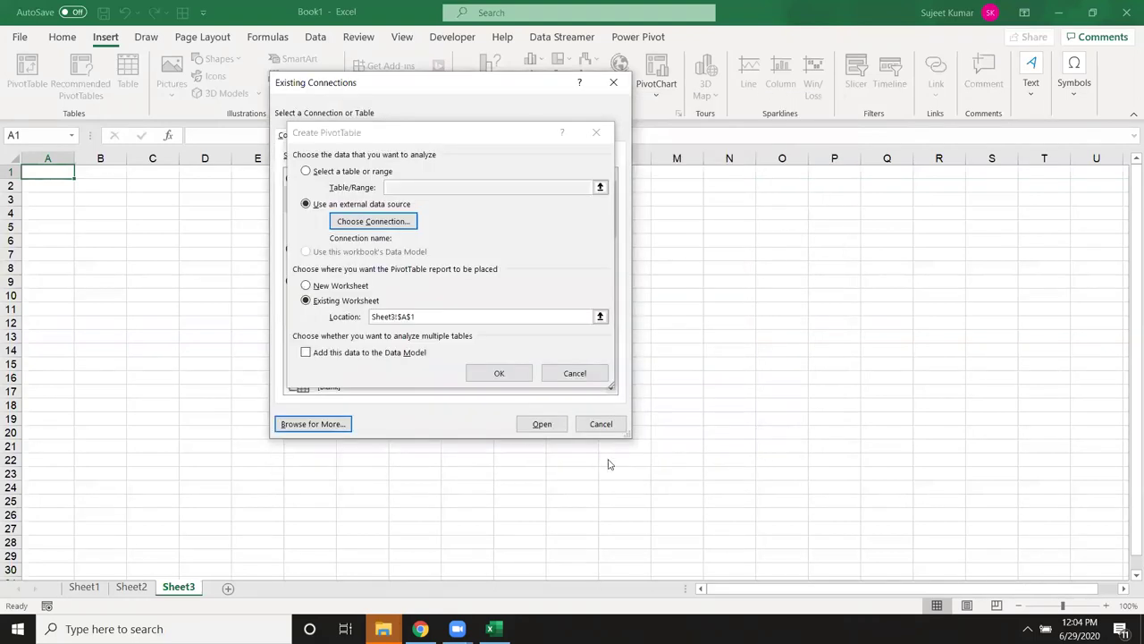
From Existing Connections, choose Browse for More, then New Source to launch the Data Connection Wizard.
{"action": "left_click", "coordinate": [420, 629]}
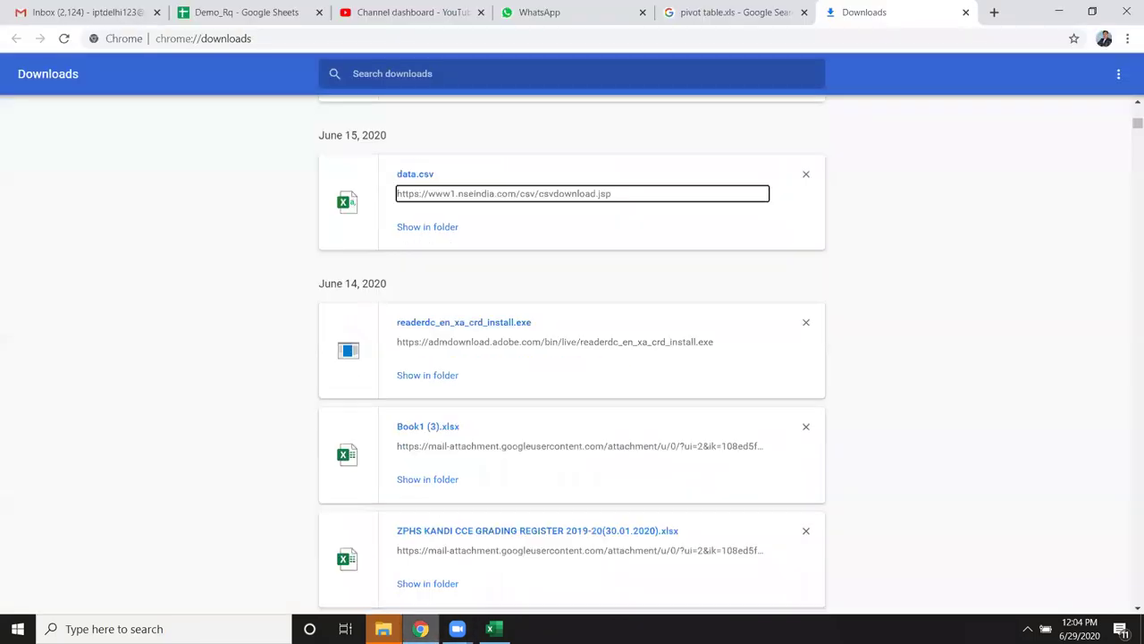
{"action": "left_click", "coordinate": [490, 628]}
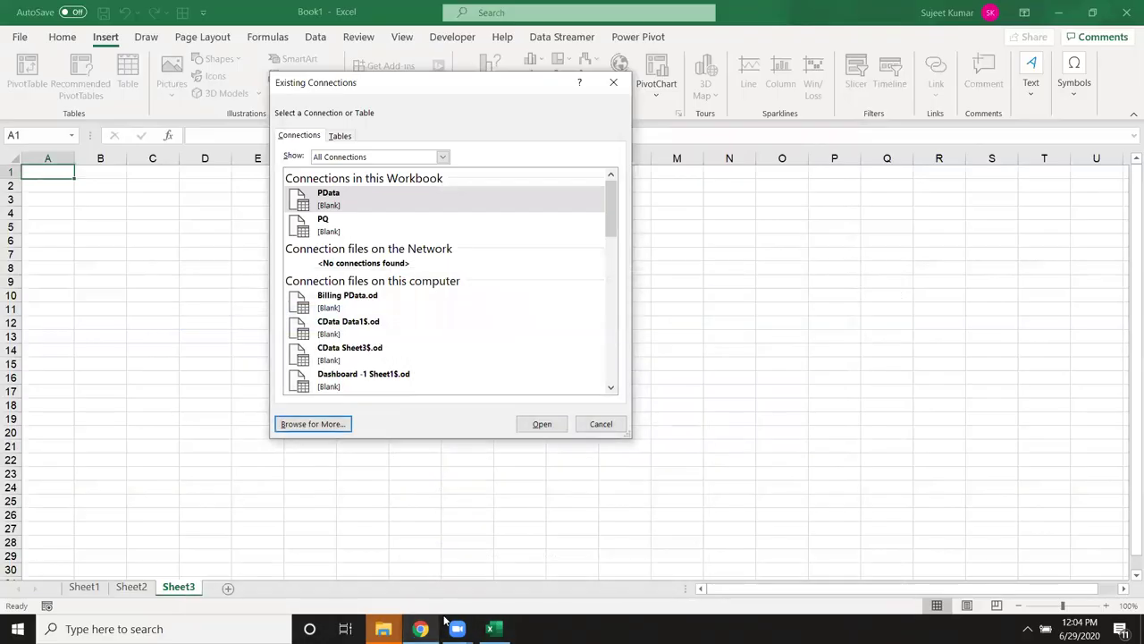
{"action": "left_click", "coordinate": [313, 423]}
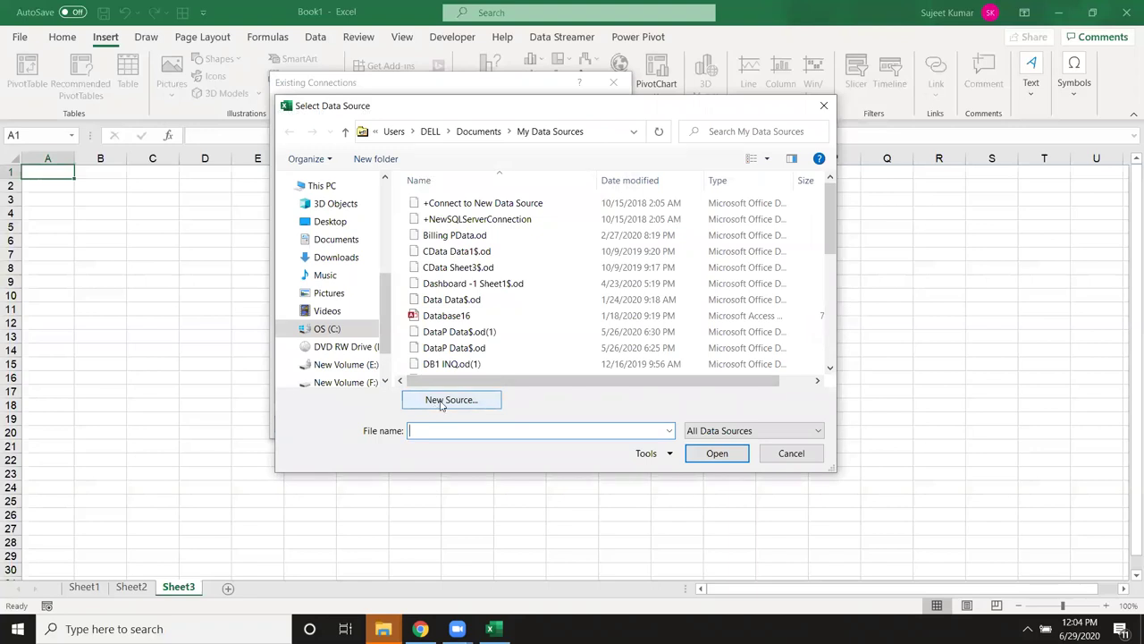
{"action": "left_click", "coordinate": [440, 407]}
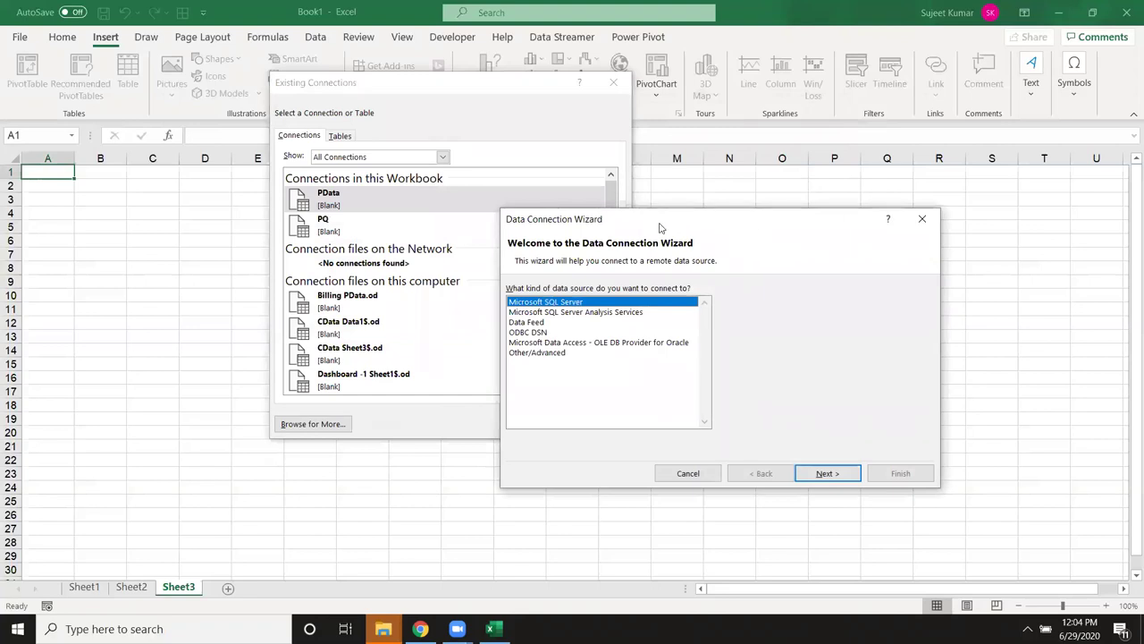
Advance the Data Connection Wizard to Connect to Database Server, then cancel it.
{"action": "left_click_drag", "start_coordinate": [662, 228], "coordinate": [600, 218]}
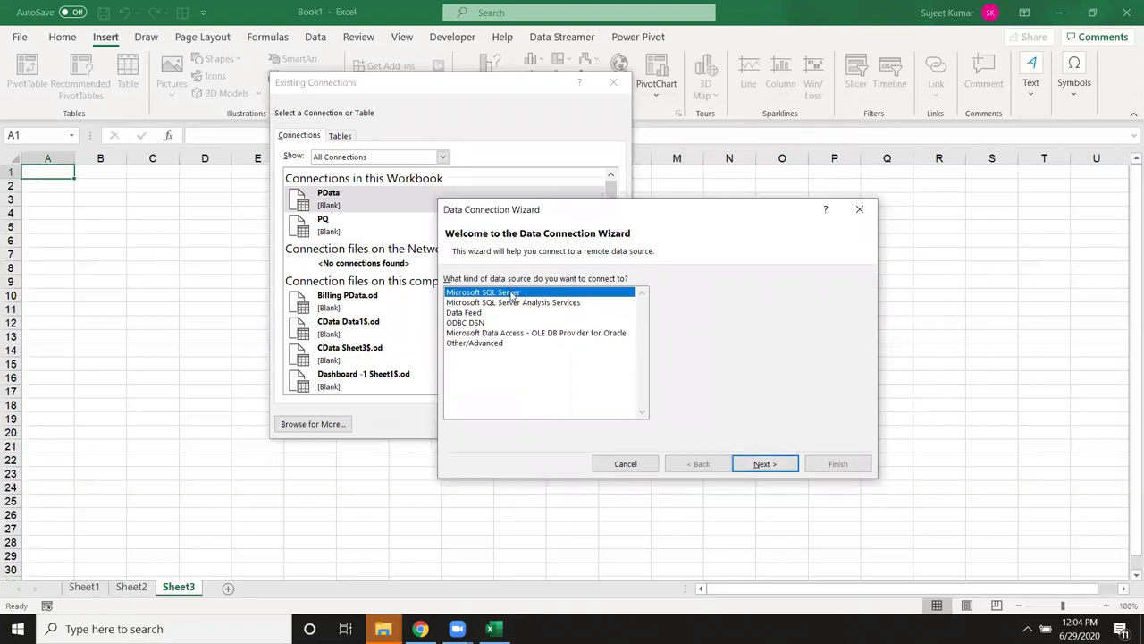
{"action": "left_click", "coordinate": [767, 463]}
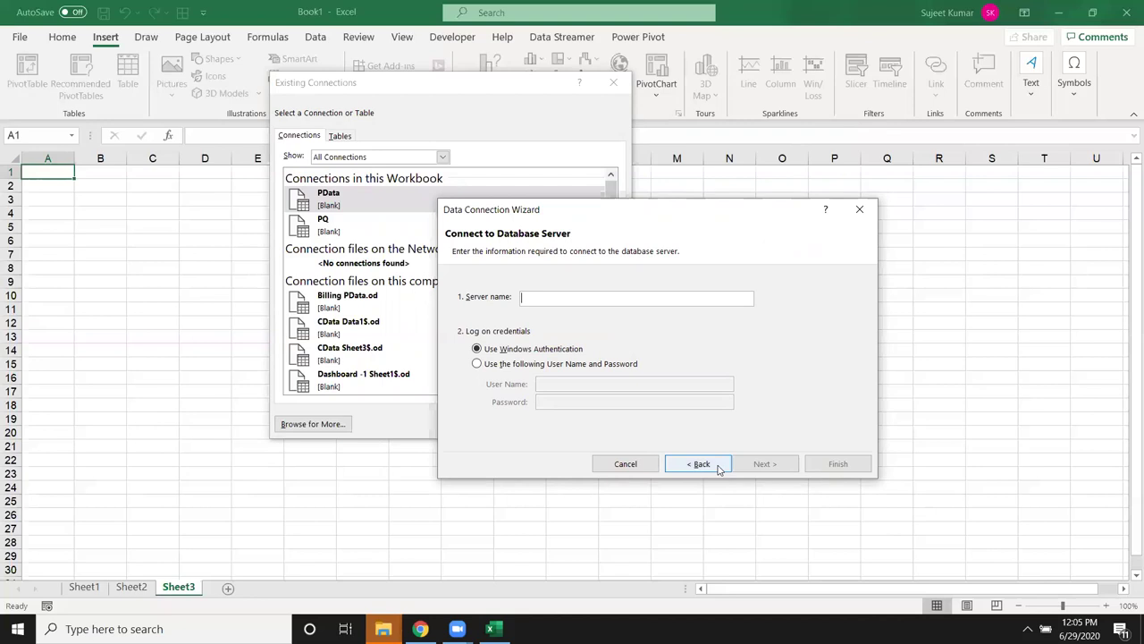
{"action": "left_click", "coordinate": [644, 467]}
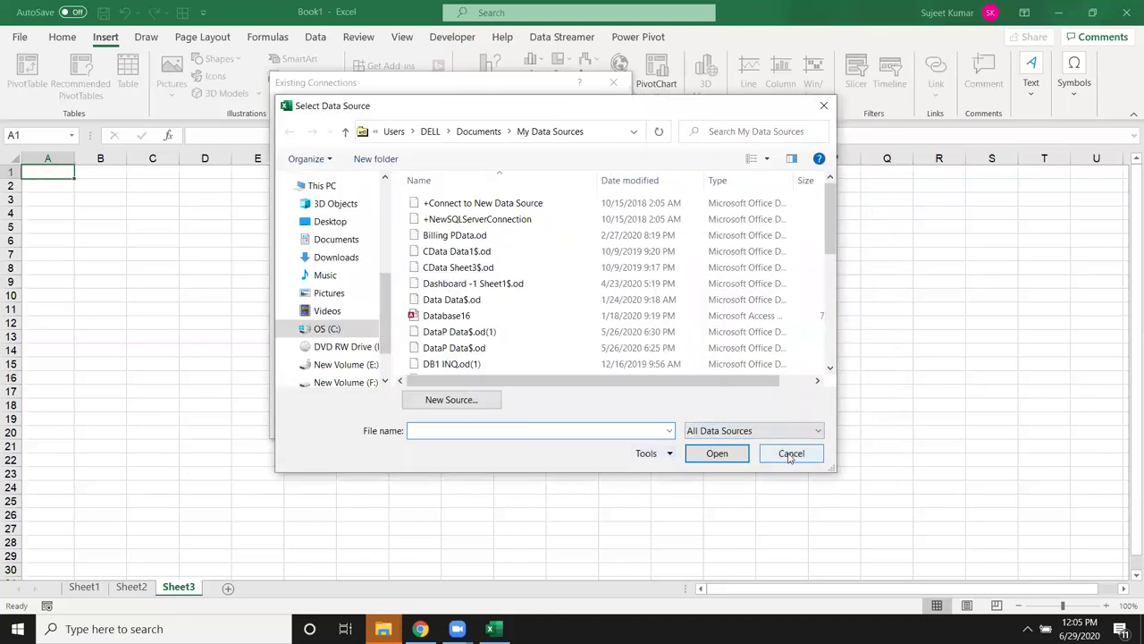
Cancel Select Data Source, Existing Connections and Create PivotTable in turn.
{"action": "left_click", "coordinate": [791, 454]}
{"action": "left_click", "coordinate": [600, 424]}
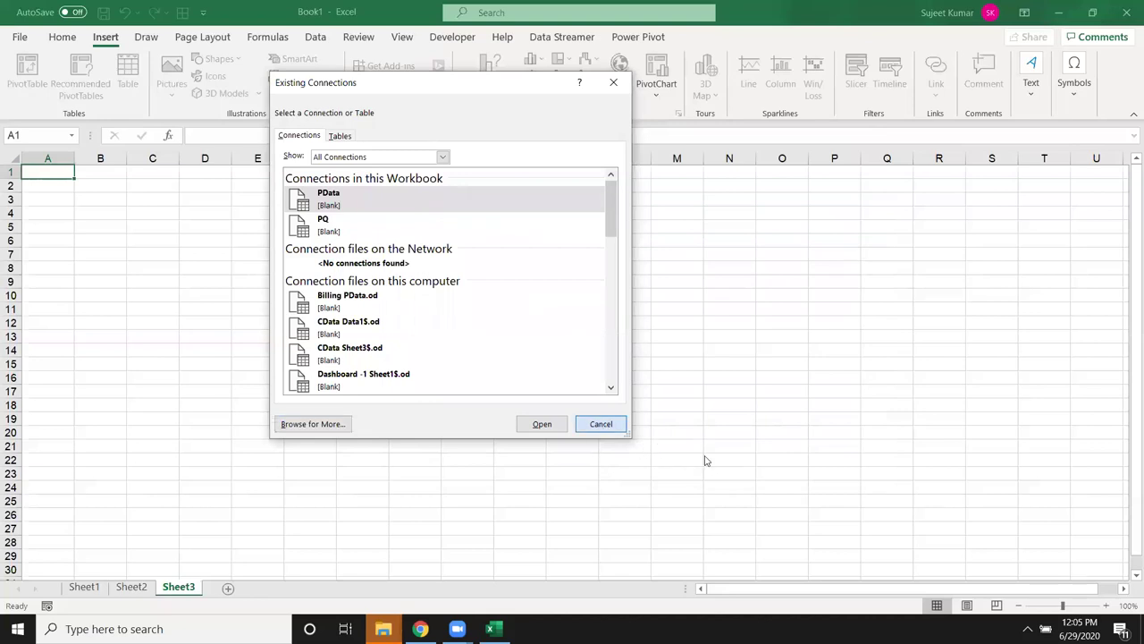
{"action": "left_click", "coordinate": [573, 372]}
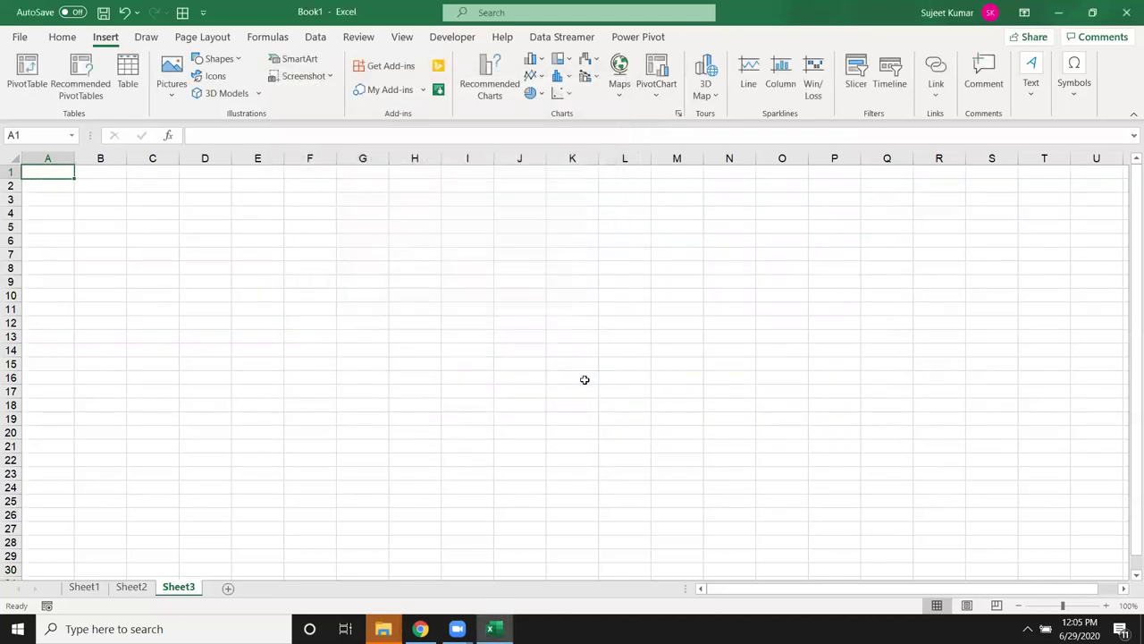